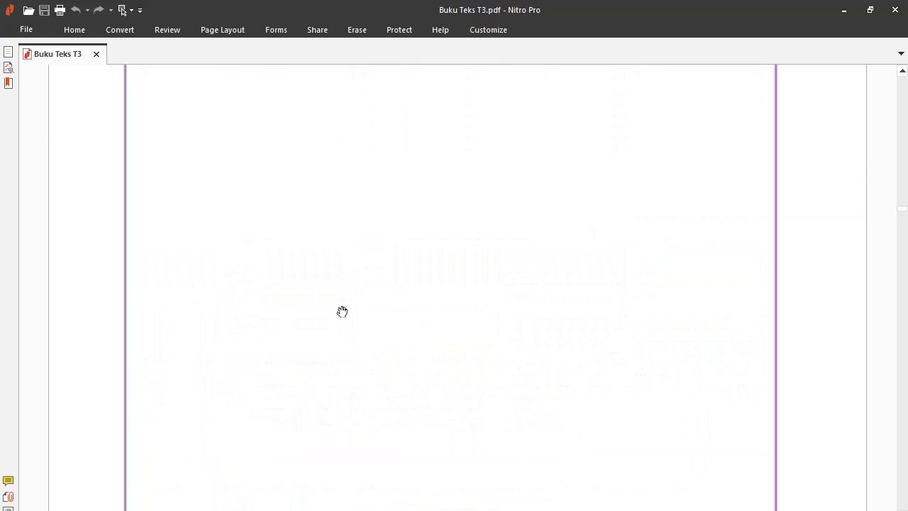
Read the textbook's section on binary search through to example Contoh 3.3.
scroll(350, 312, down, 8)
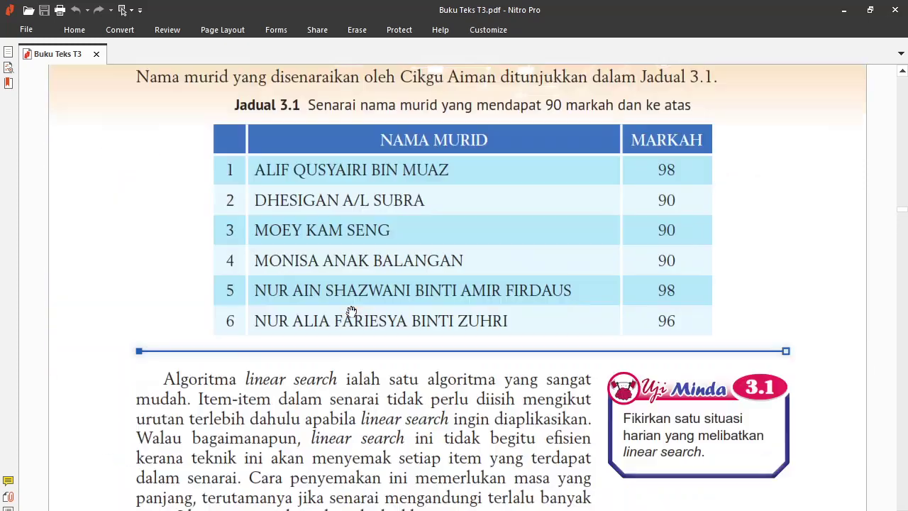
scroll(352, 316, down, 2)
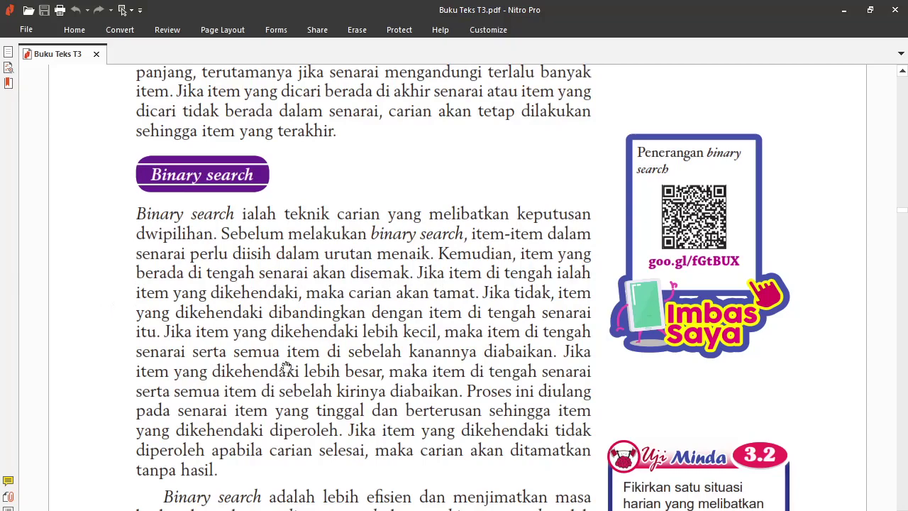
scroll(369, 309, down, 3)
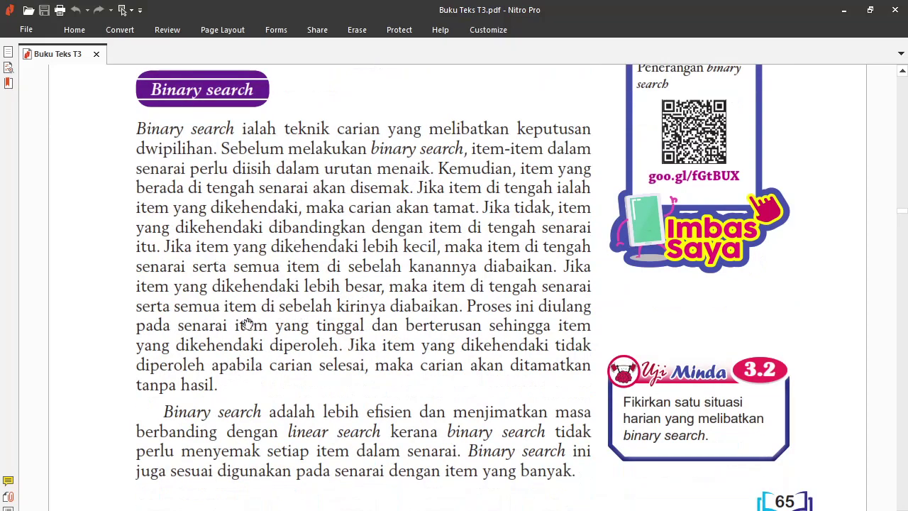
scroll(375, 319, down, 4)
scroll(375, 319, down, 10)
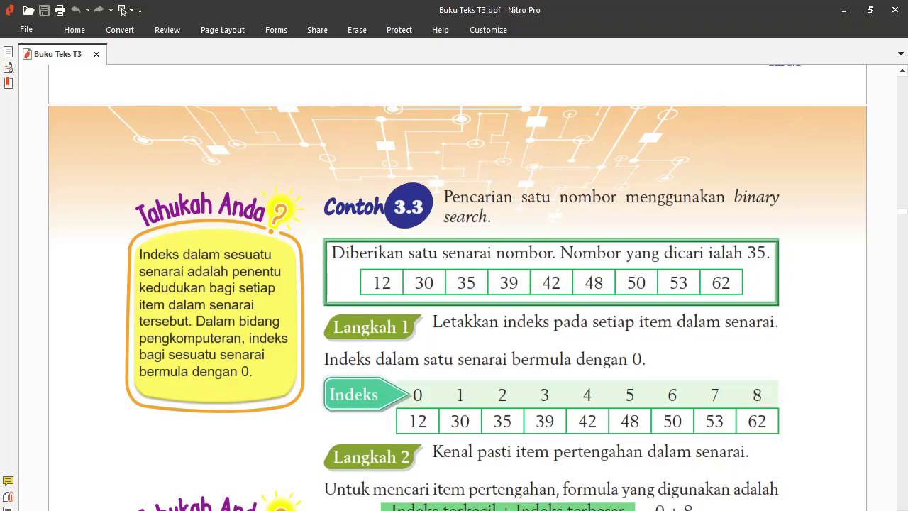
Switch to the binary search spreadsheet in Google Sheets and examine the Senarai numbers and their index row.
key(alt+Tab)
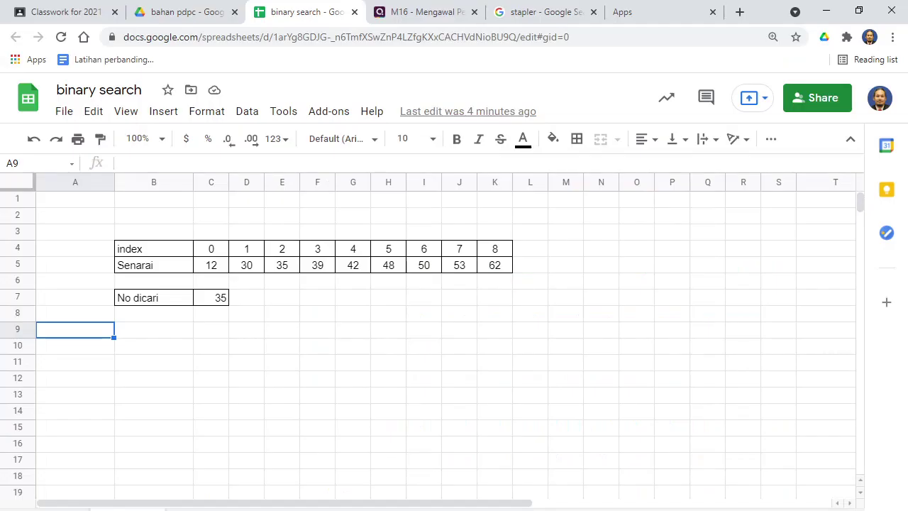
click(209, 272)
click(489, 273)
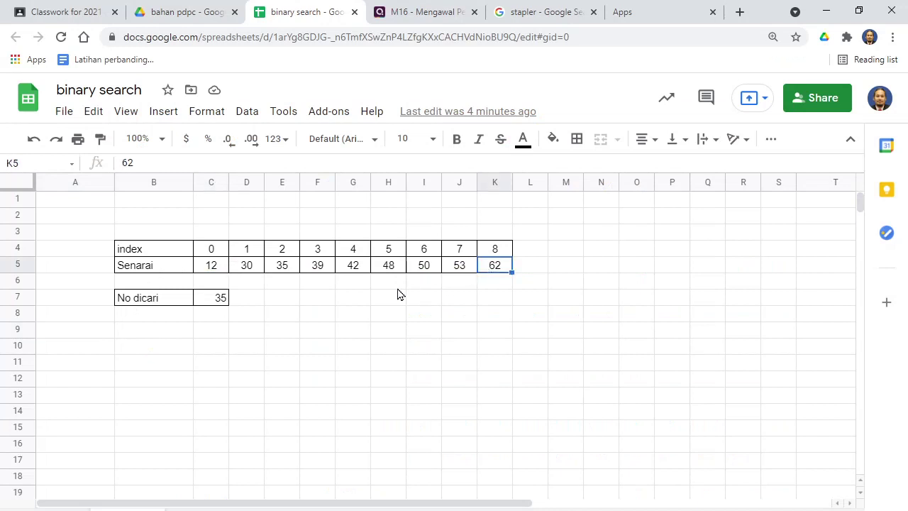
click(210, 273)
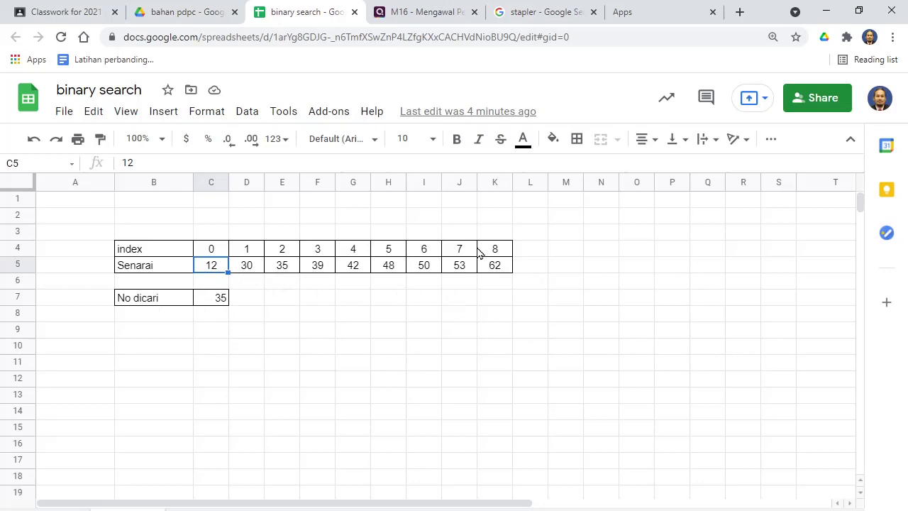
click(158, 251)
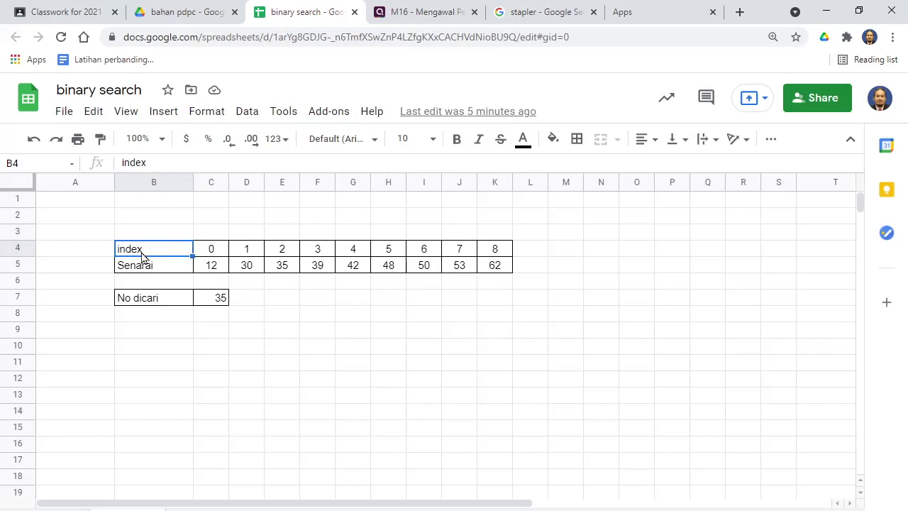
click(209, 265)
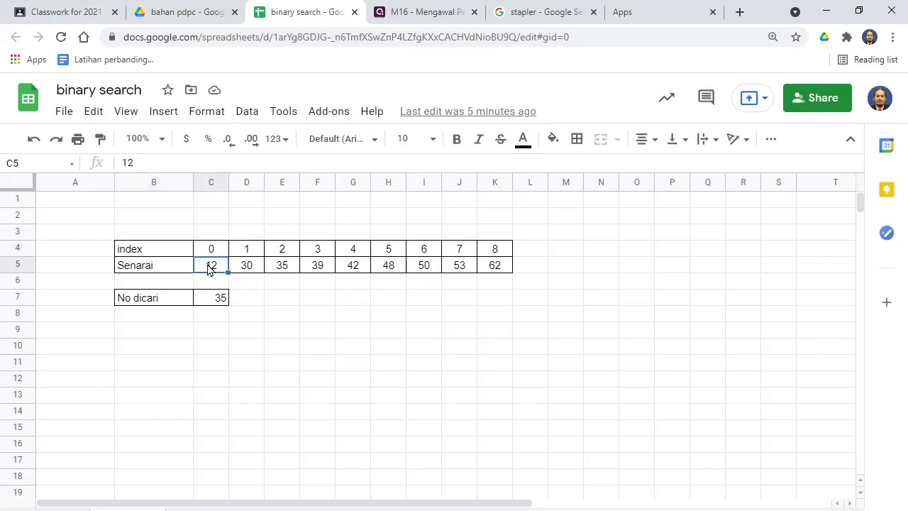
click(212, 251)
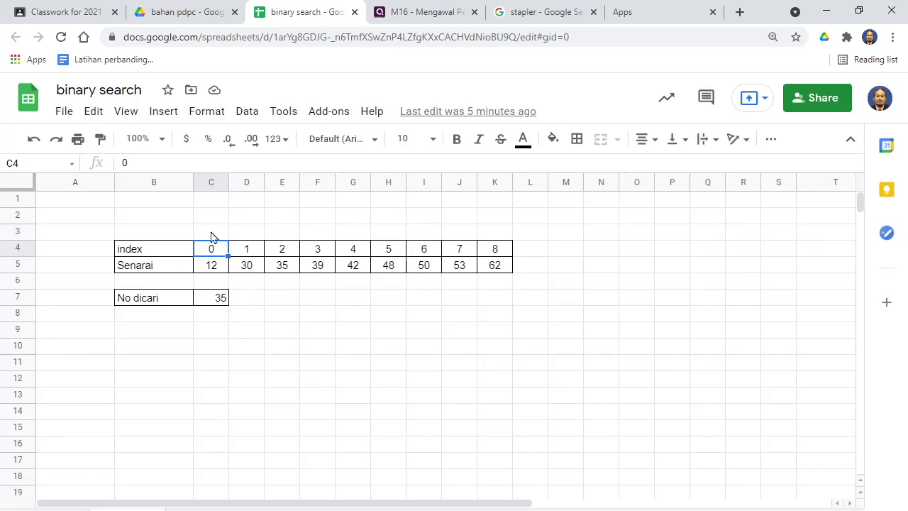
click(151, 260)
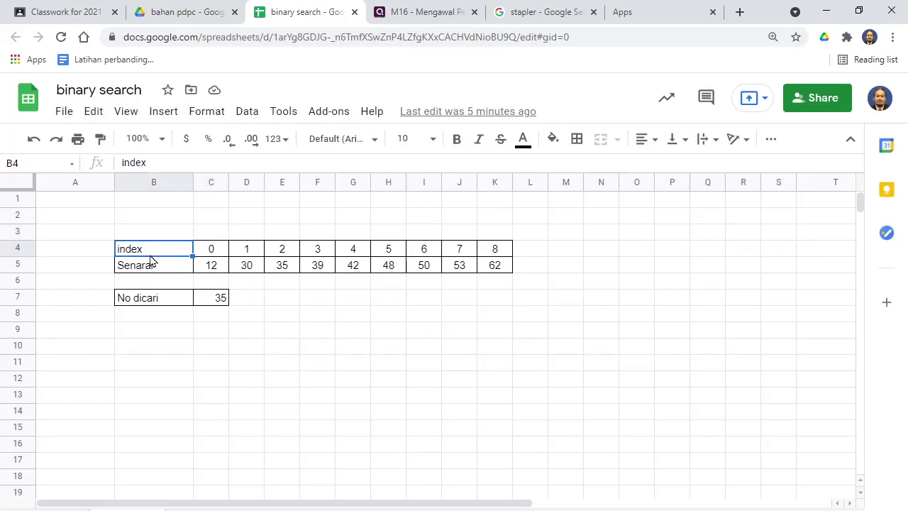
click(212, 267)
click(206, 252)
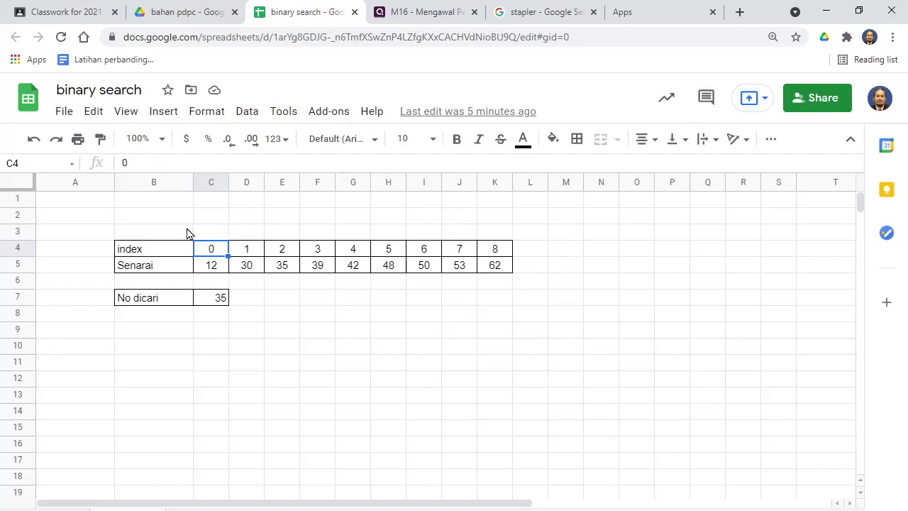
Check the number to search for beside No dicari and locate the matching item in the Senarai row.
click(147, 306)
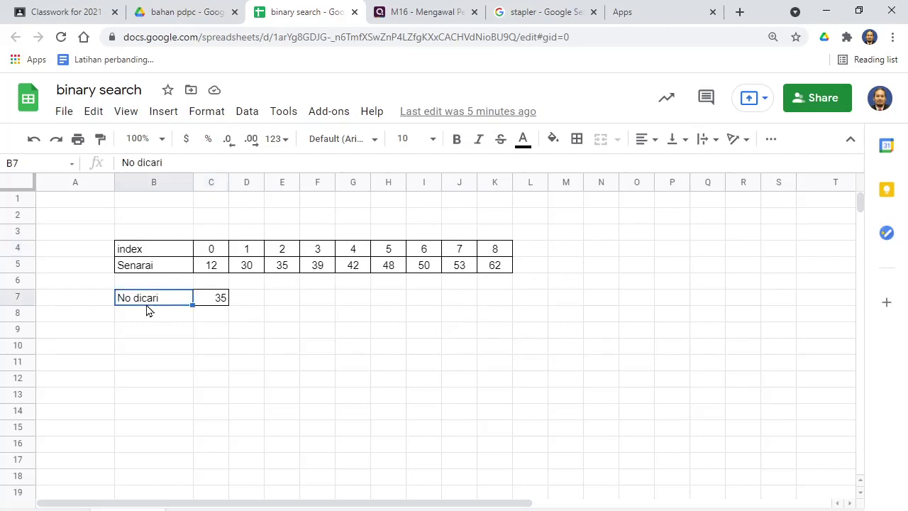
click(217, 298)
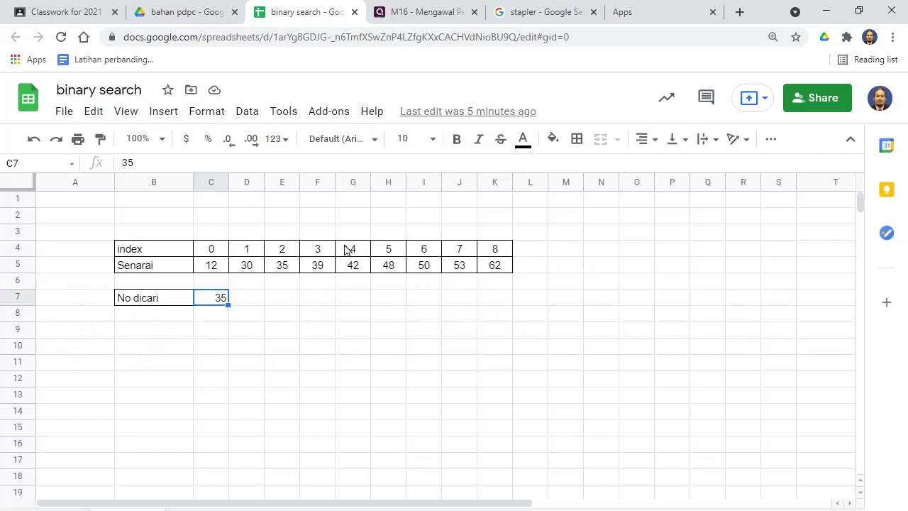
click(283, 267)
click(279, 300)
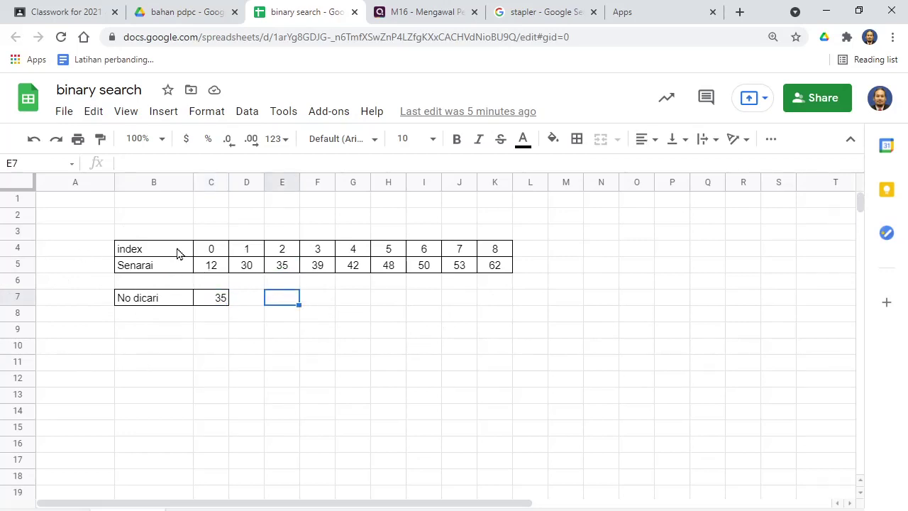
Check the smallest and largest indexes in the index row and consult the textbook for the middle-item formula.
click(209, 249)
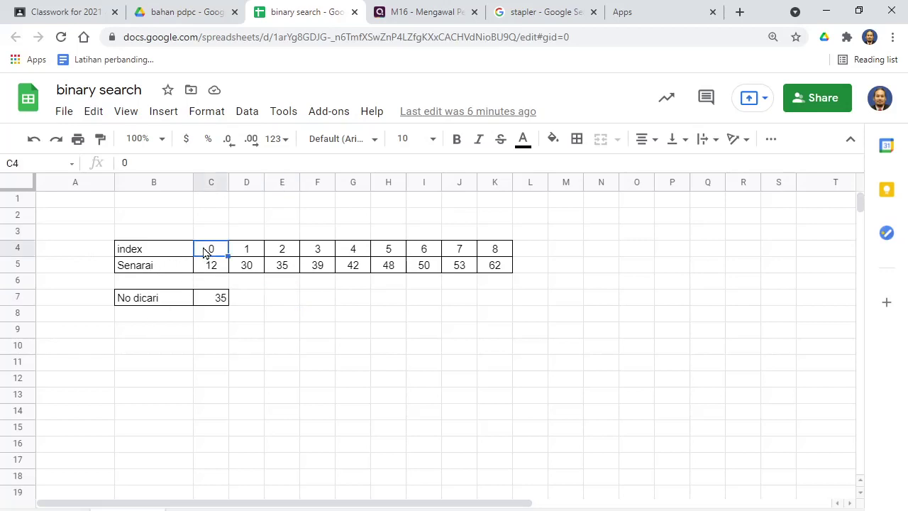
click(509, 252)
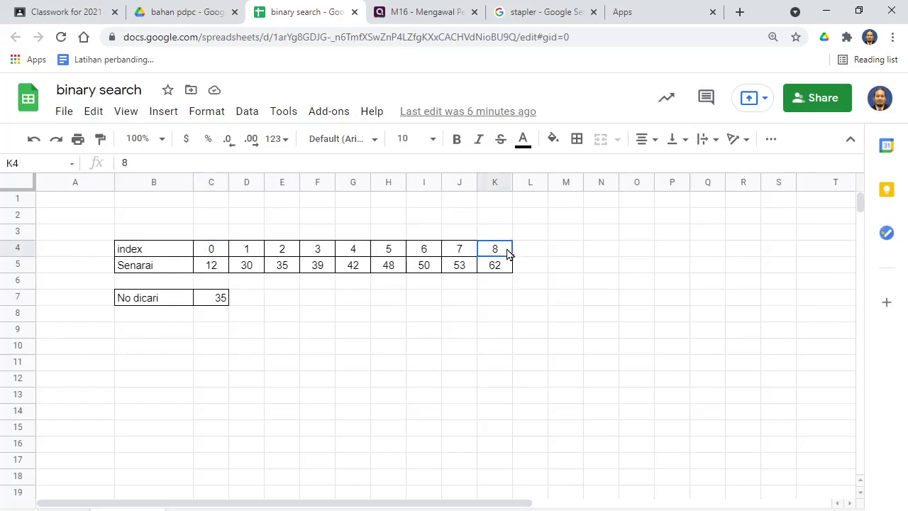
click(209, 251)
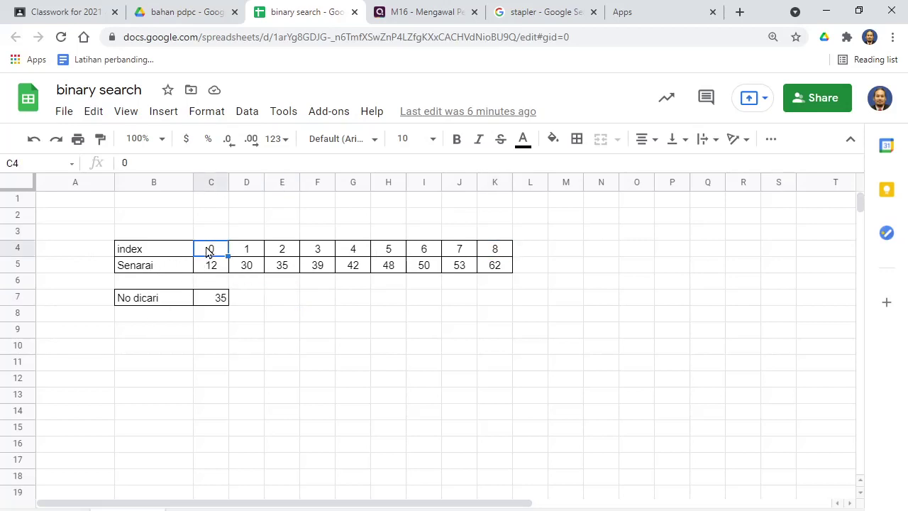
click(493, 253)
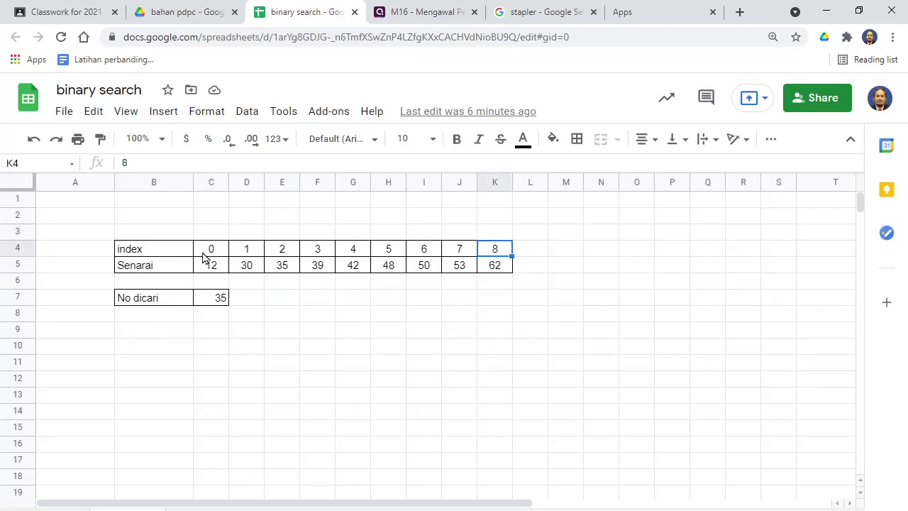
key(alt+Tab)
Enter the step number 1 in cell A9, below the No dicari row.
click(157, 332)
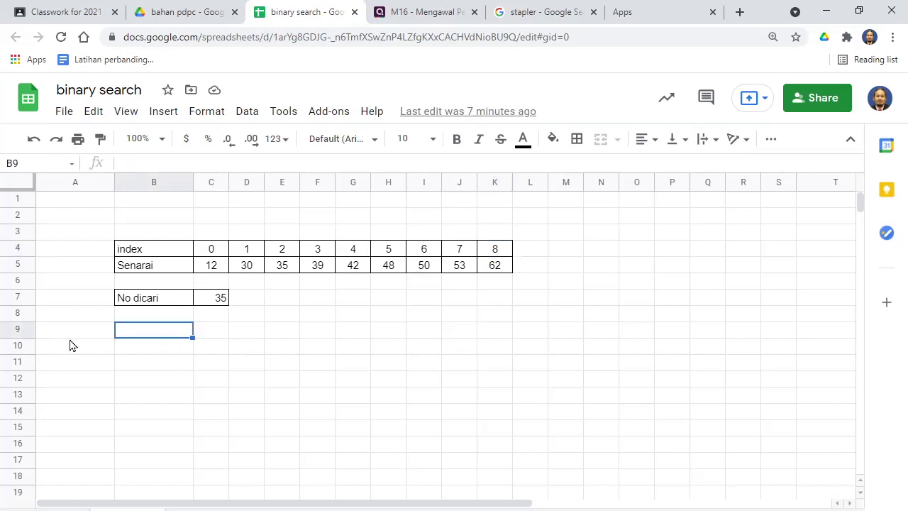
click(71, 331)
text(1)
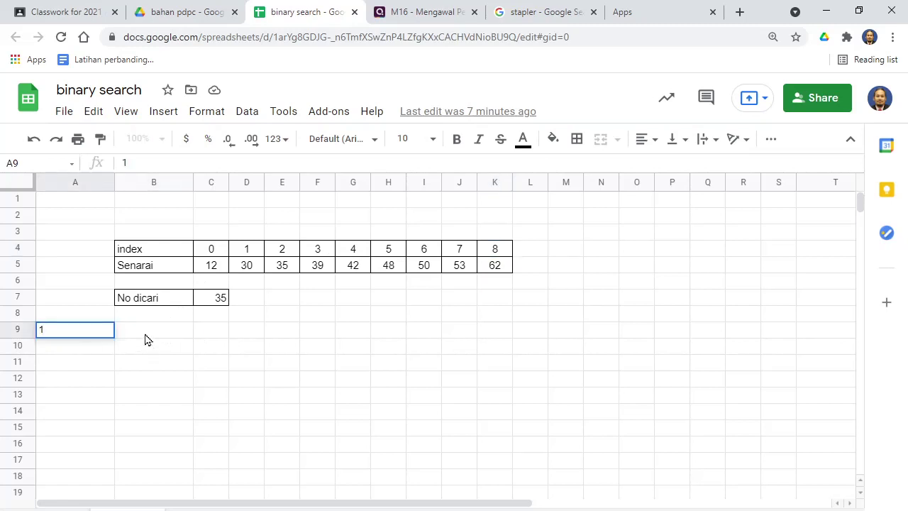
click(145, 340)
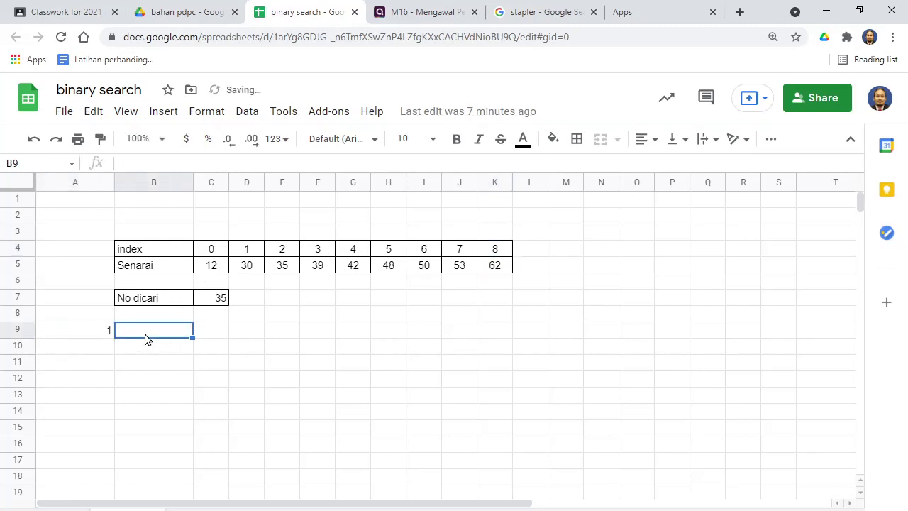
Write the middle-index calculation (0 + 8) / 2 in cell B9, using the smallest and largest indexes.
click(220, 254)
click(498, 256)
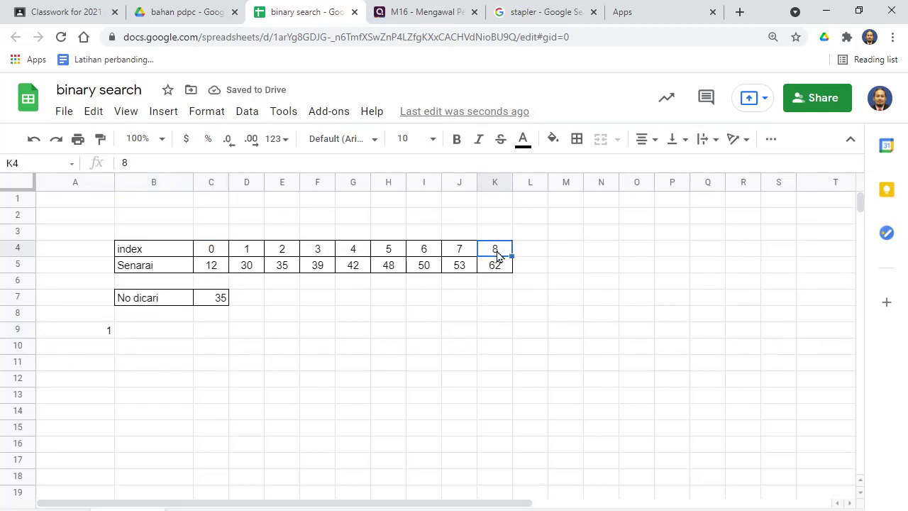
click(152, 335)
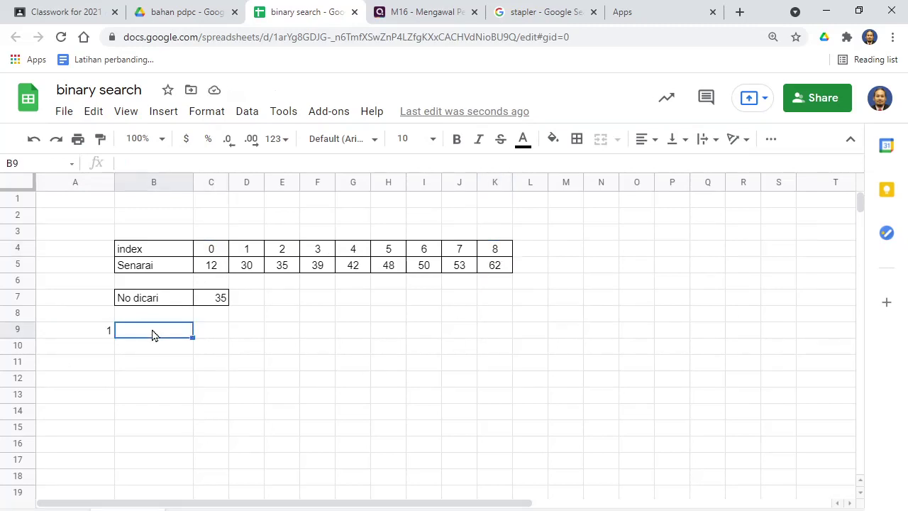
text(0 + 8 / 2)
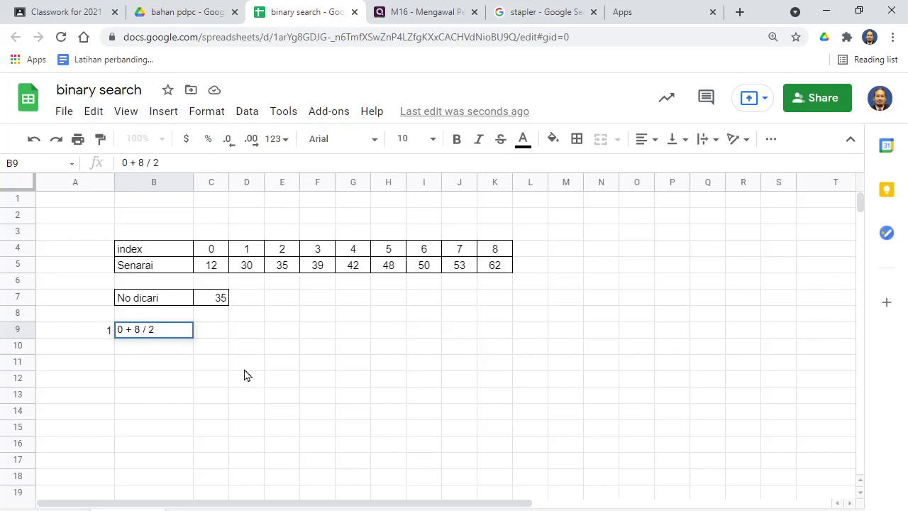
text())
click(119, 329)
text(()
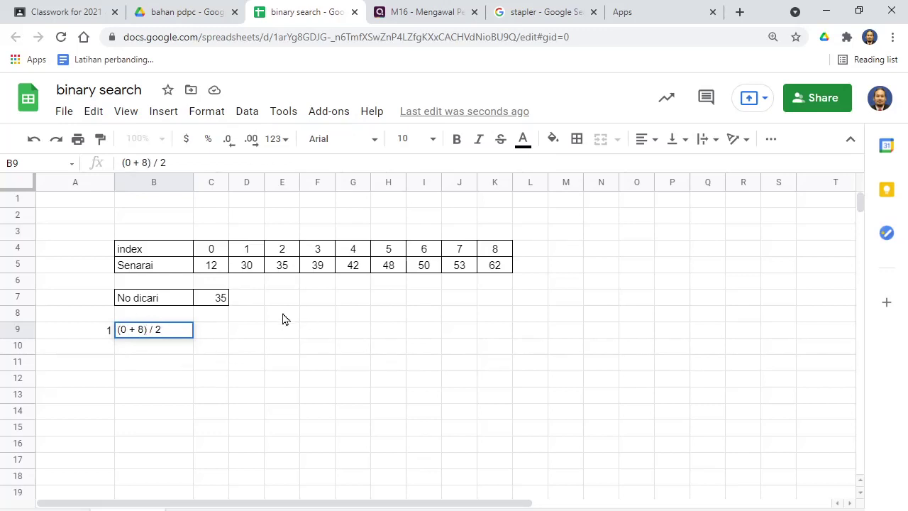
Enter 4 as the calculation's result in cell C9.
click(216, 336)
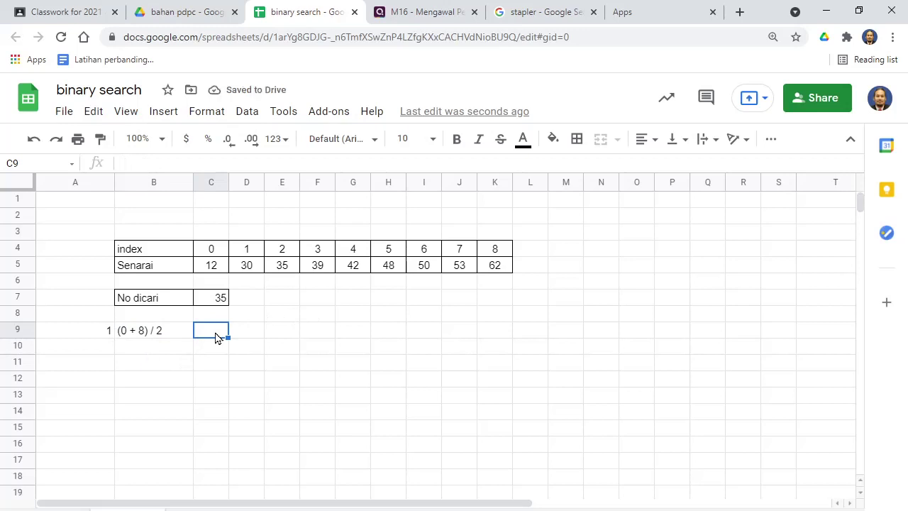
text(4)
click(215, 364)
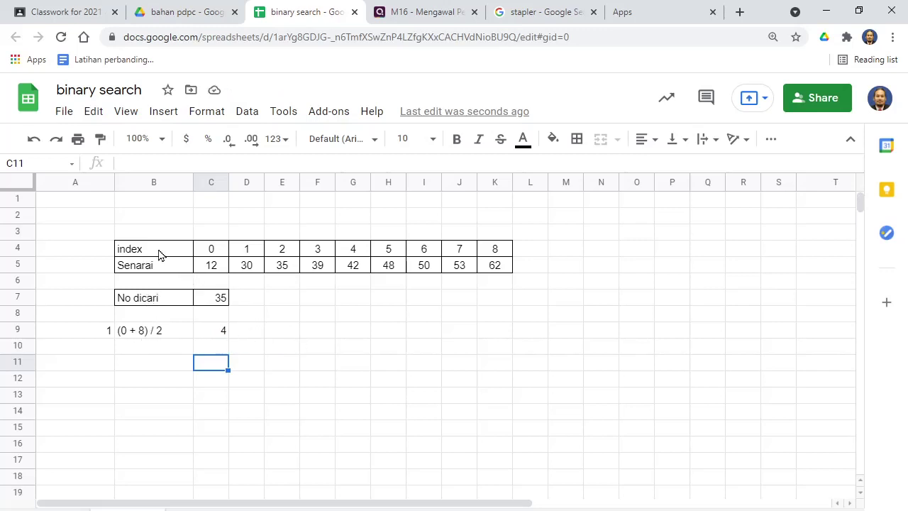
Compare the Senarai item at index 4 with the number to search for beside No dicari.
click(358, 252)
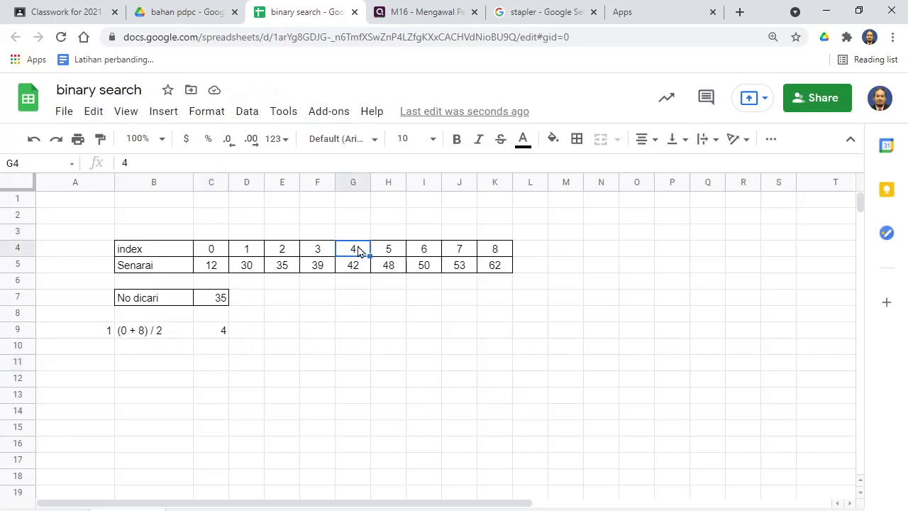
click(361, 267)
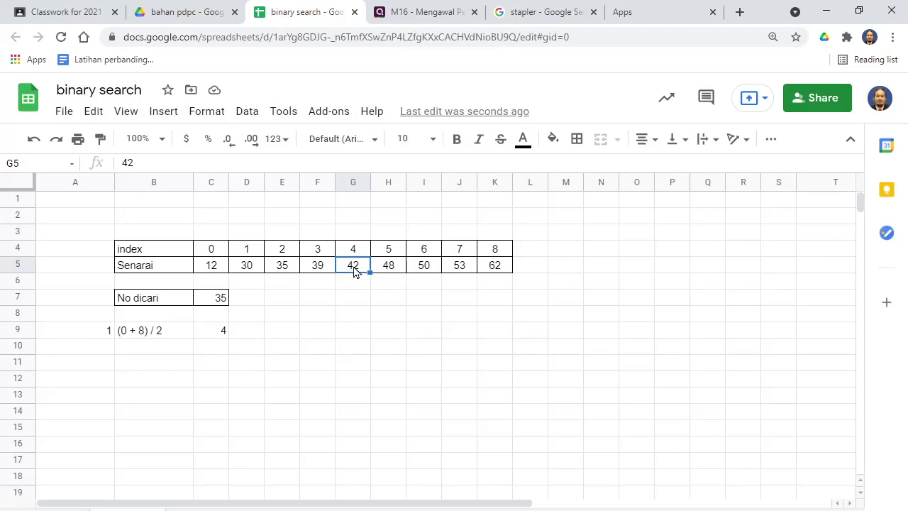
click(204, 303)
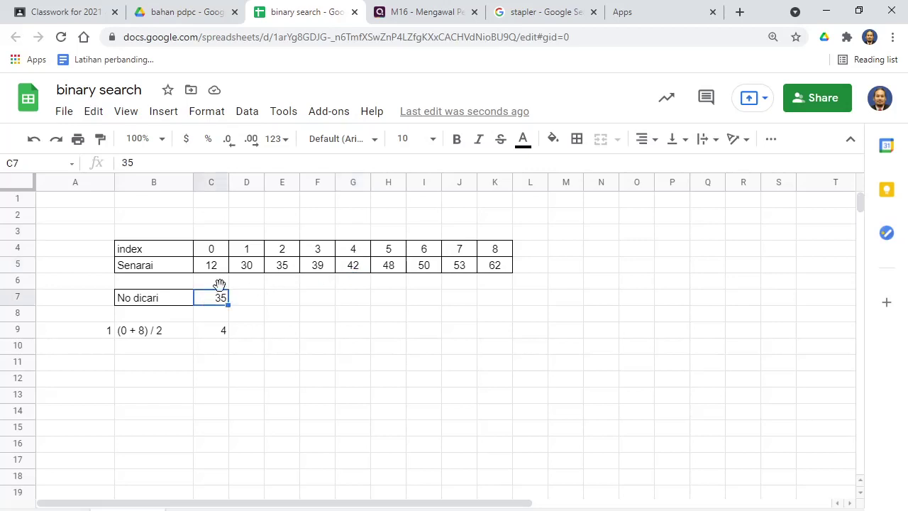
click(356, 271)
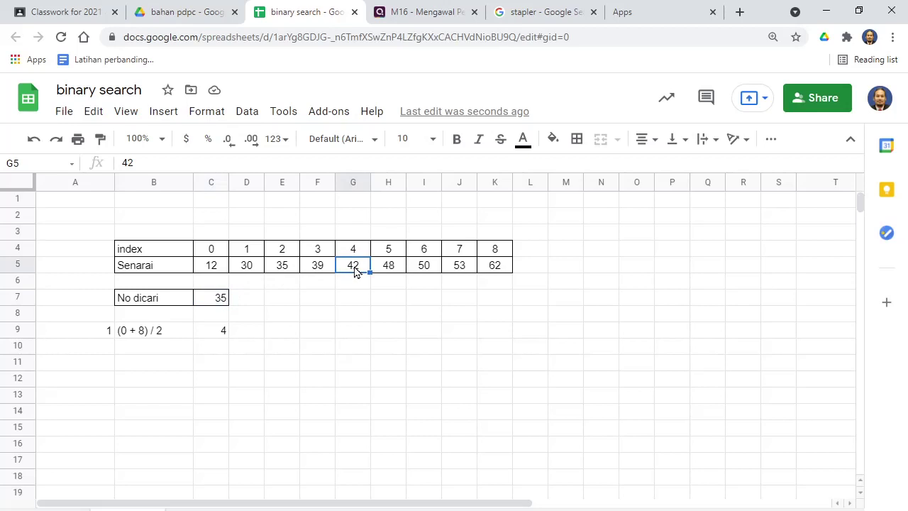
click(209, 304)
click(150, 350)
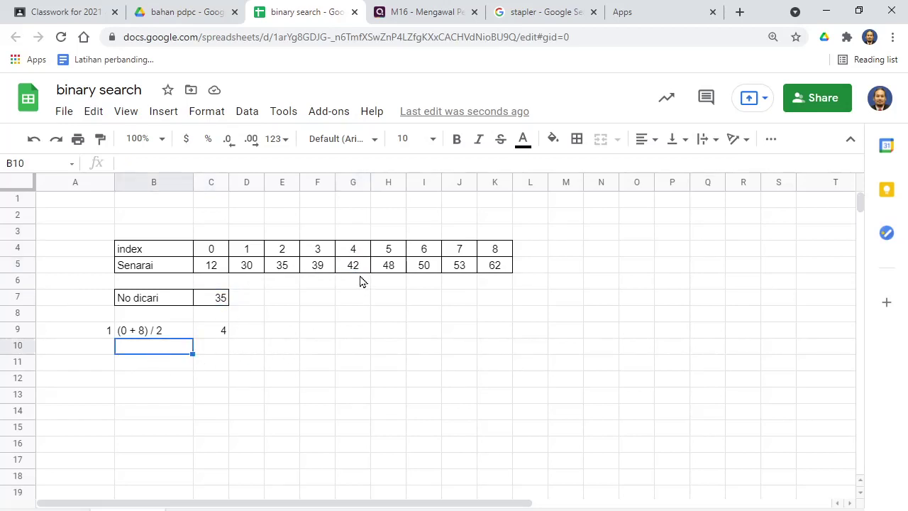
click(220, 301)
click(354, 268)
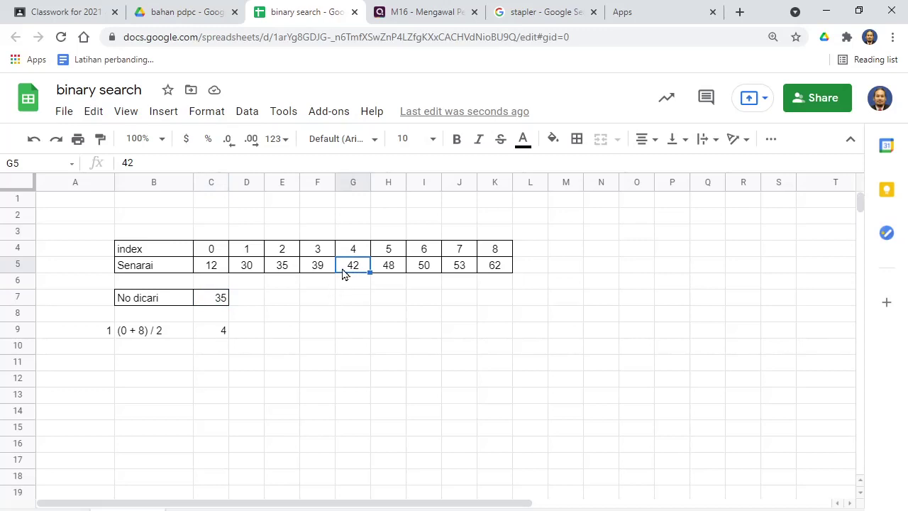
click(190, 351)
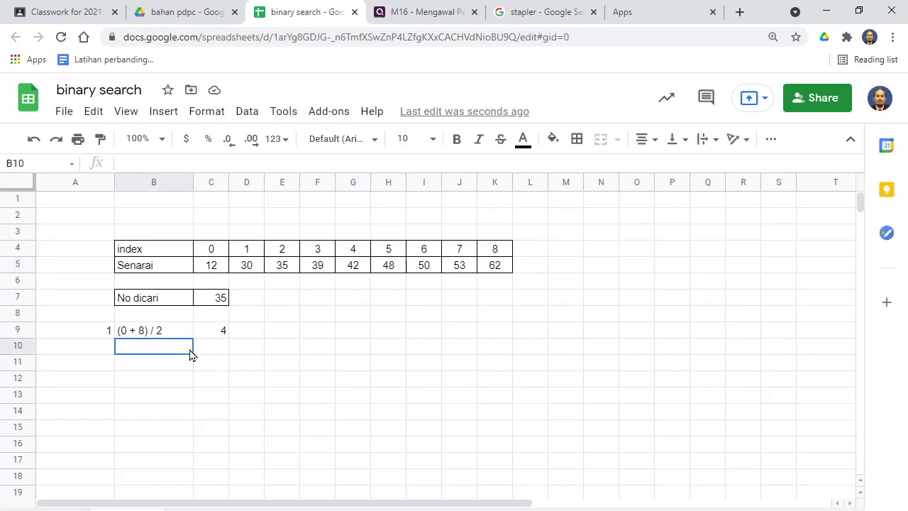
Write the comparison 35 < 42 in cell B10, below the first middle-index calculation.
click(217, 354)
click(183, 353)
text(35 < 42)
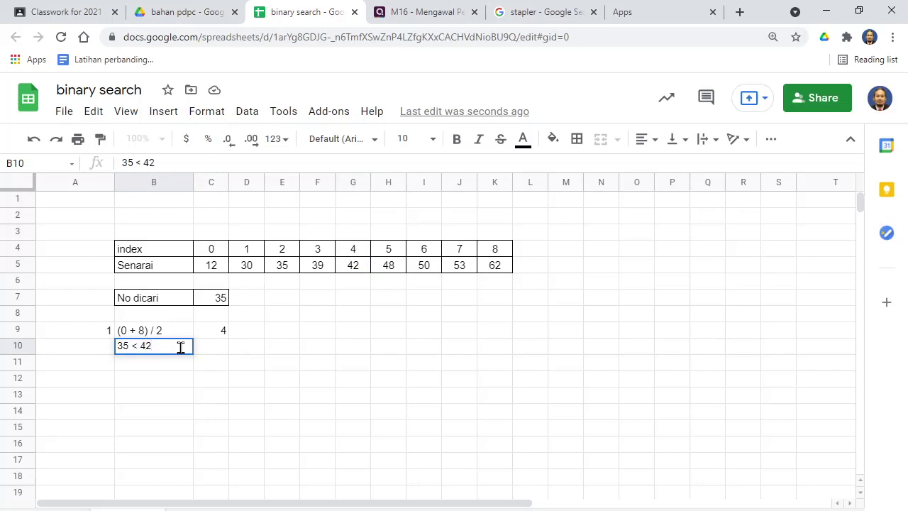
click(201, 370)
click(132, 351)
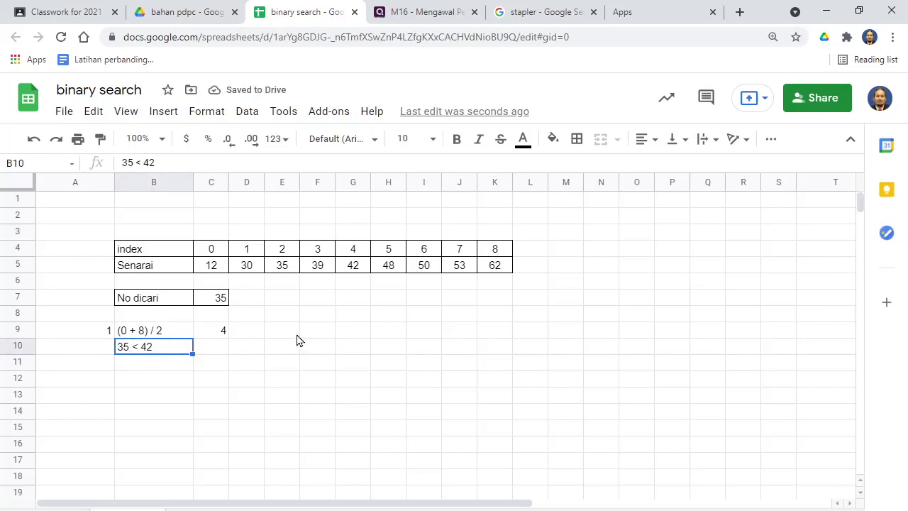
Copy the index and Senarai labels with the columns for indexes 0 to 3 into a new table starting at cell B12.
click(352, 252)
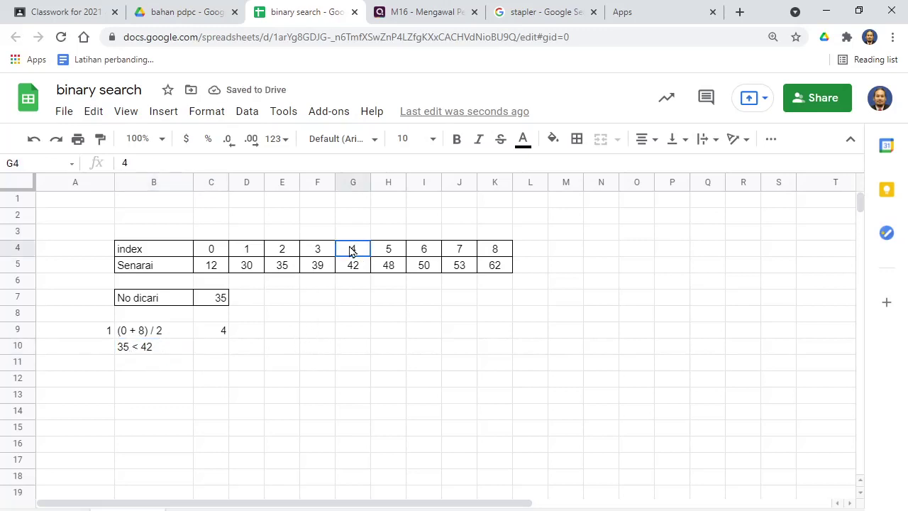
drag(351, 252, 509, 274)
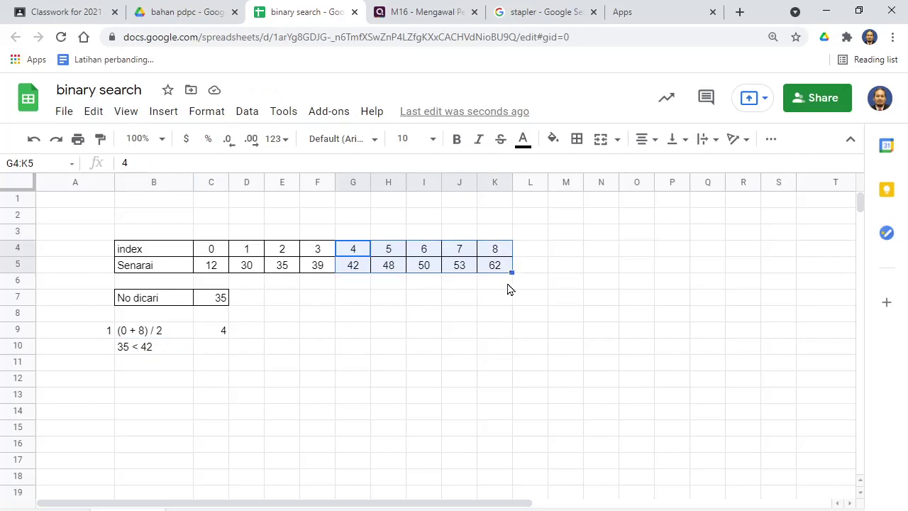
drag(142, 252, 319, 266)
right_click(319, 266)
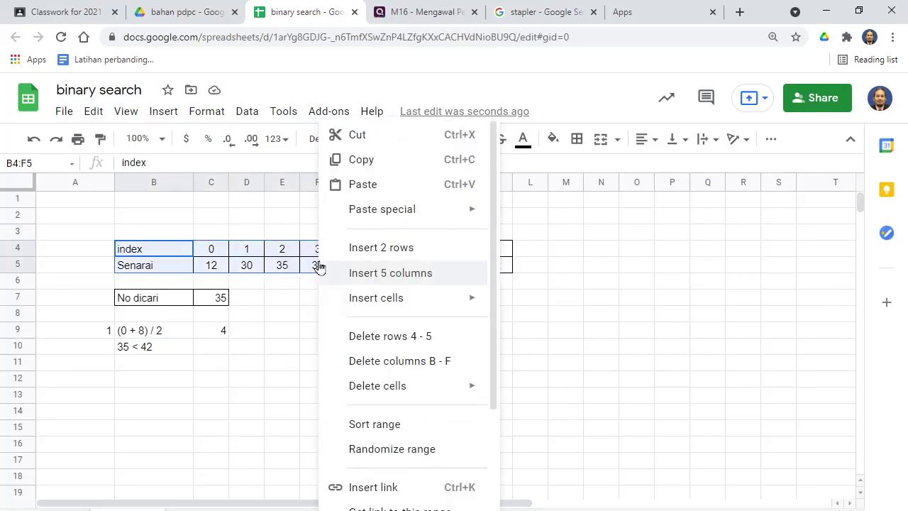
click(364, 157)
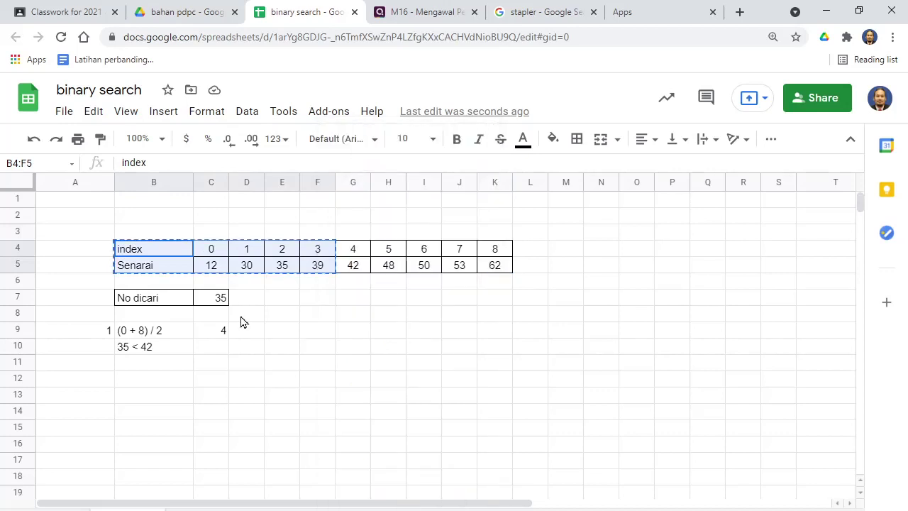
click(171, 382)
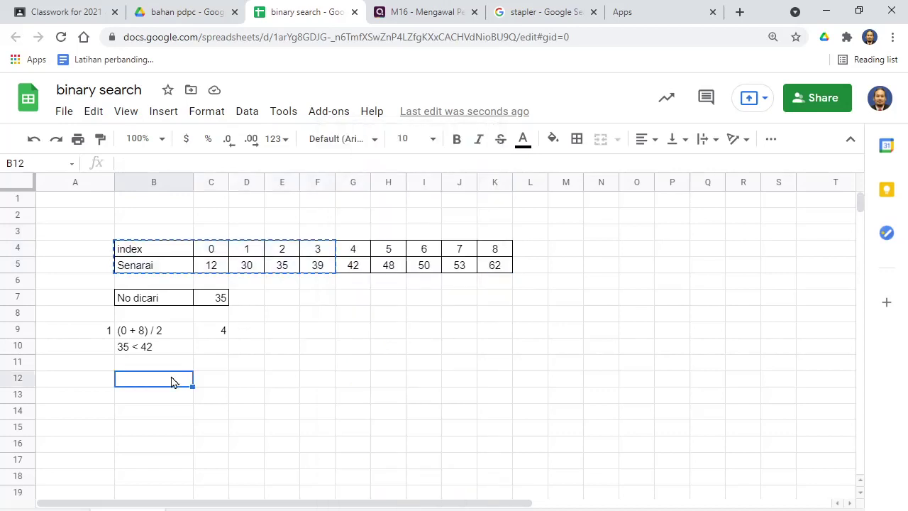
right_click(171, 382)
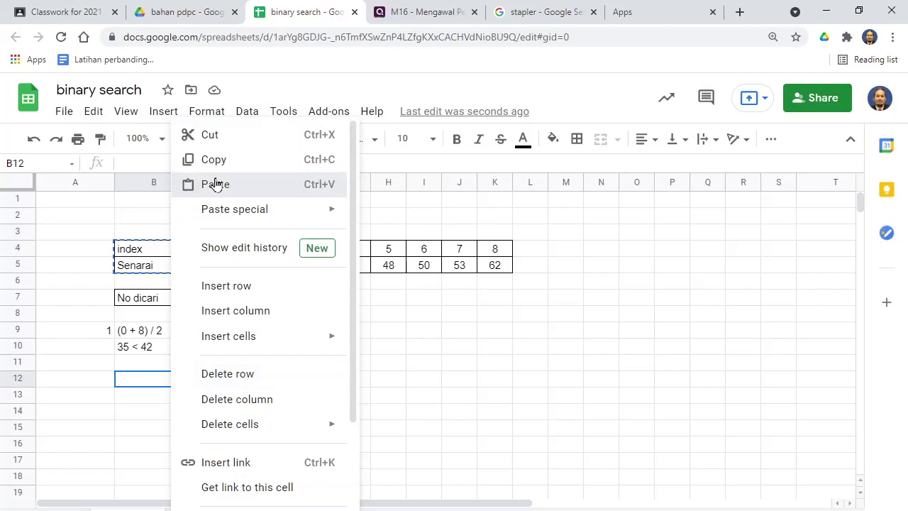
click(216, 185)
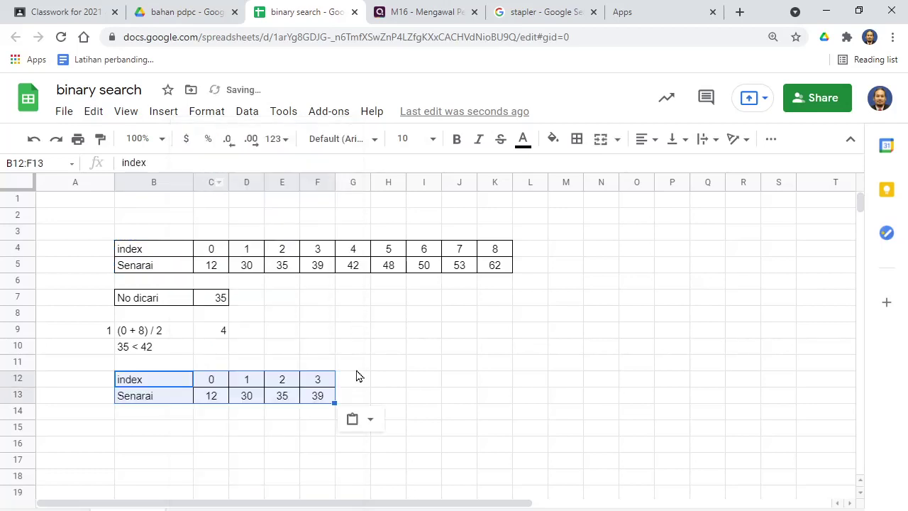
click(403, 397)
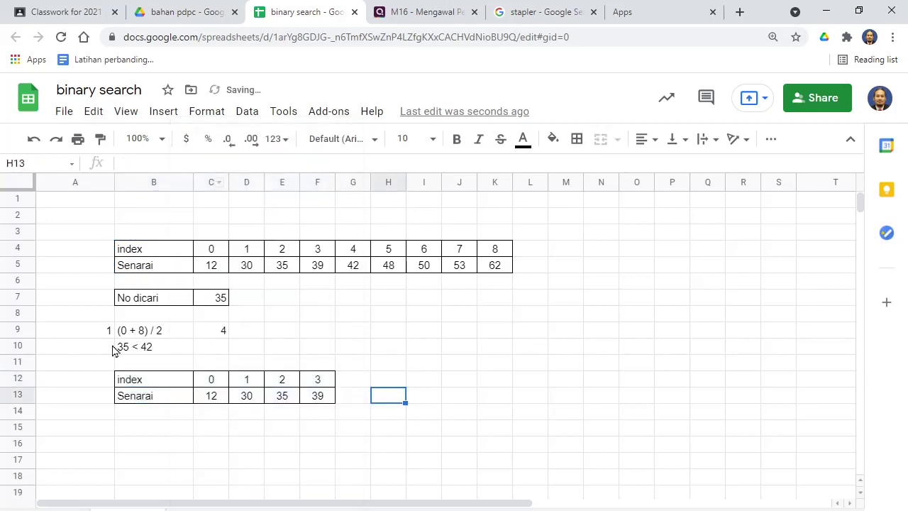
Write the second middle-index calculation (0 + 3) / 2 in cell B15, below the reduced table.
click(139, 413)
scroll(253, 358, down, 2)
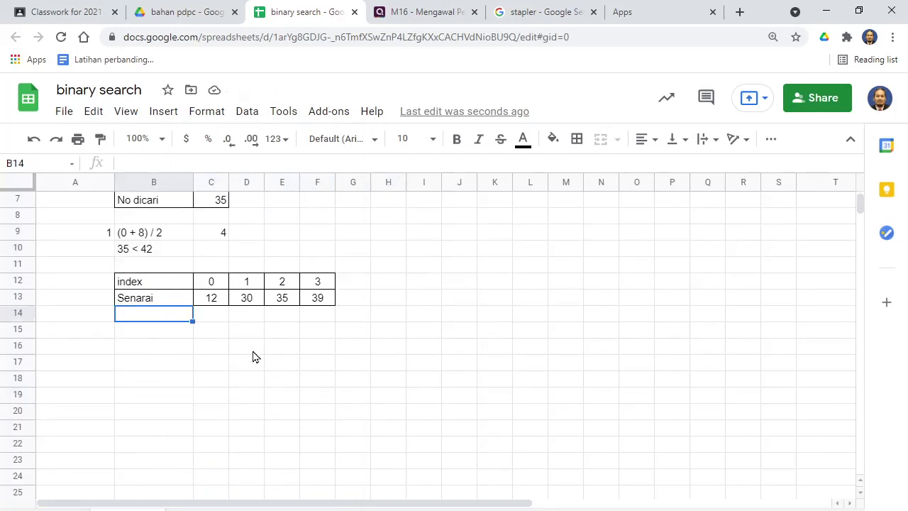
scroll(230, 349, up, 1)
click(202, 254)
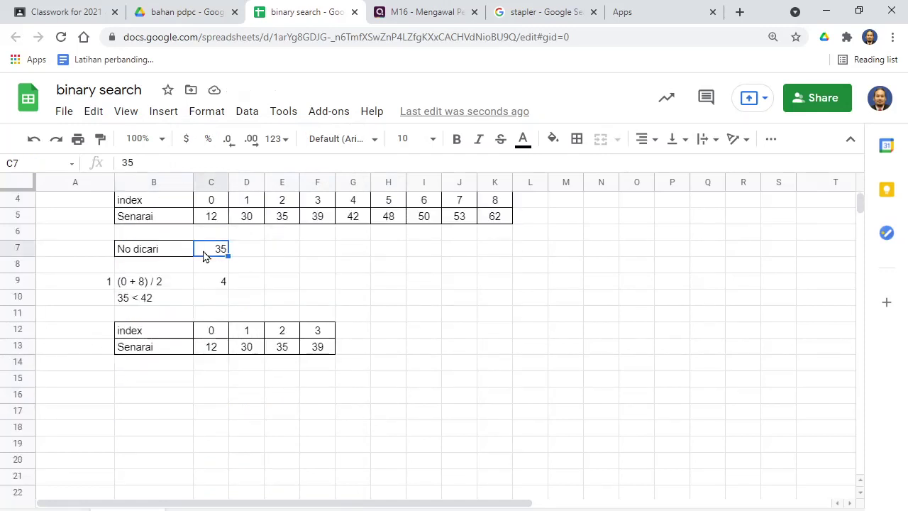
click(128, 381)
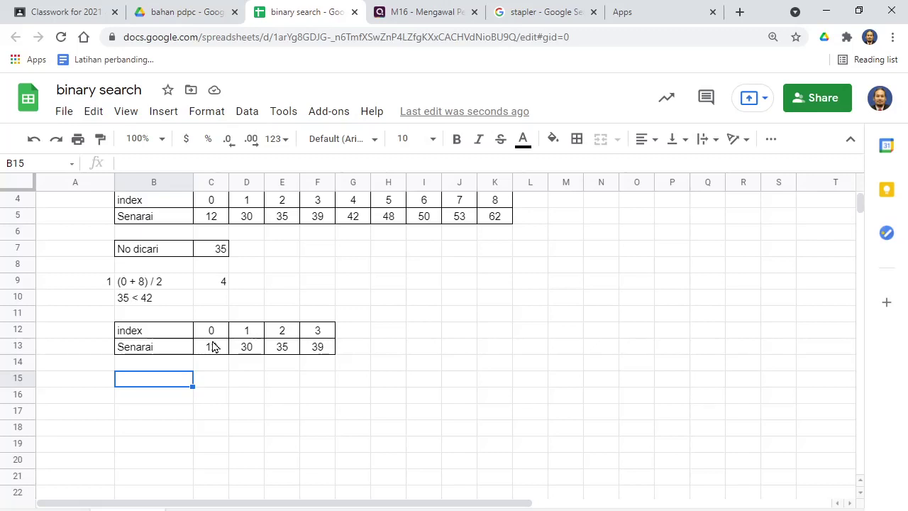
text(0)
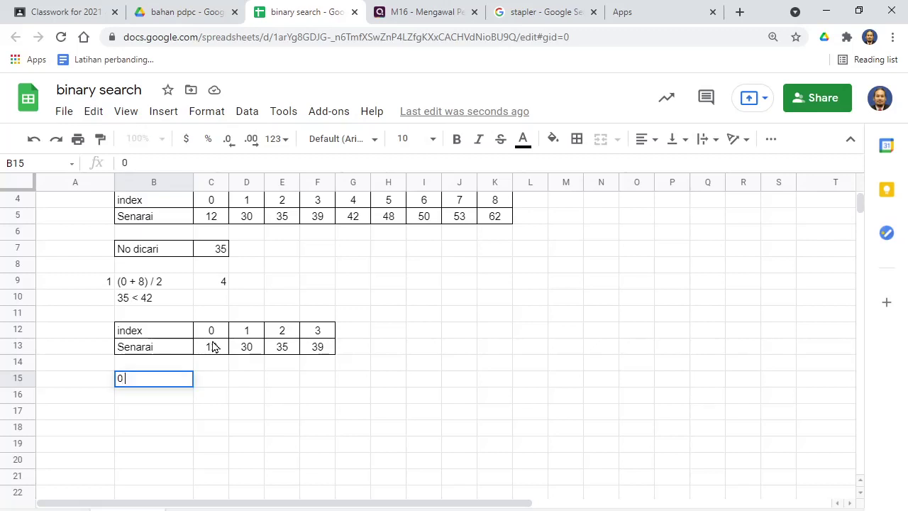
key(Left)
text(()
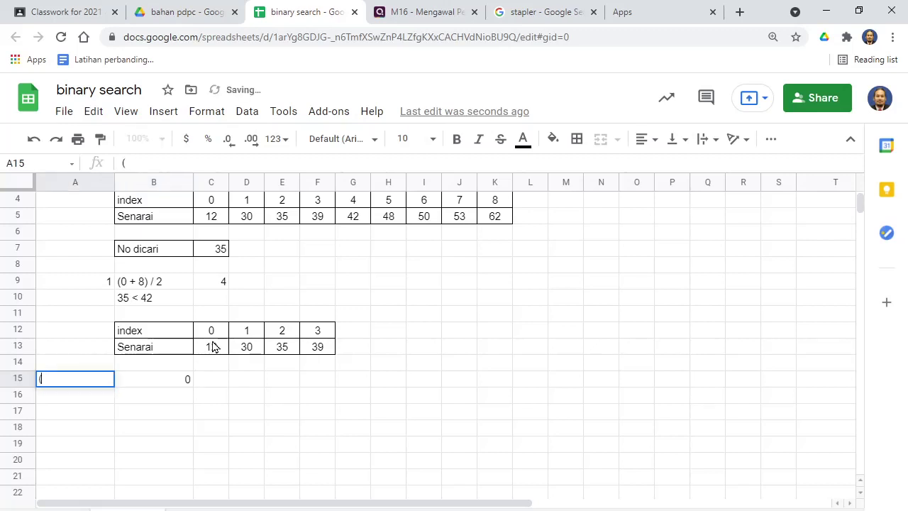
click(165, 395)
click(148, 369)
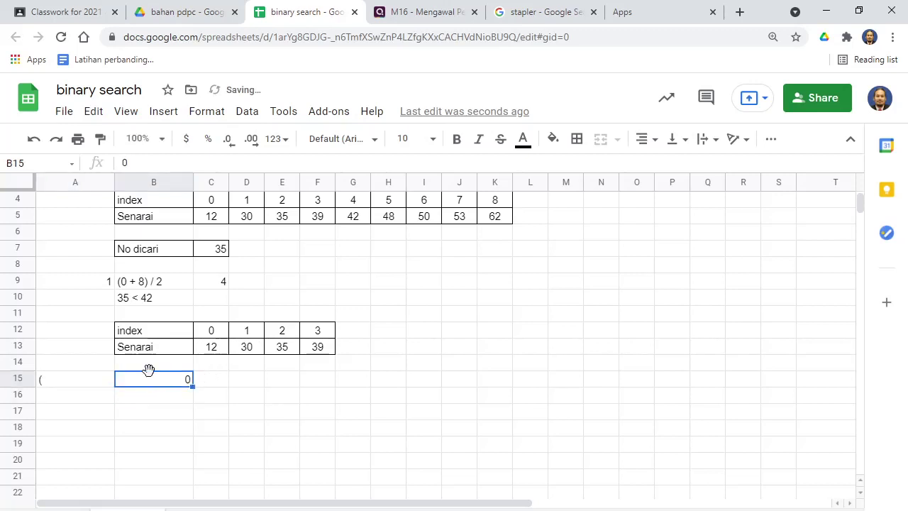
click(120, 163)
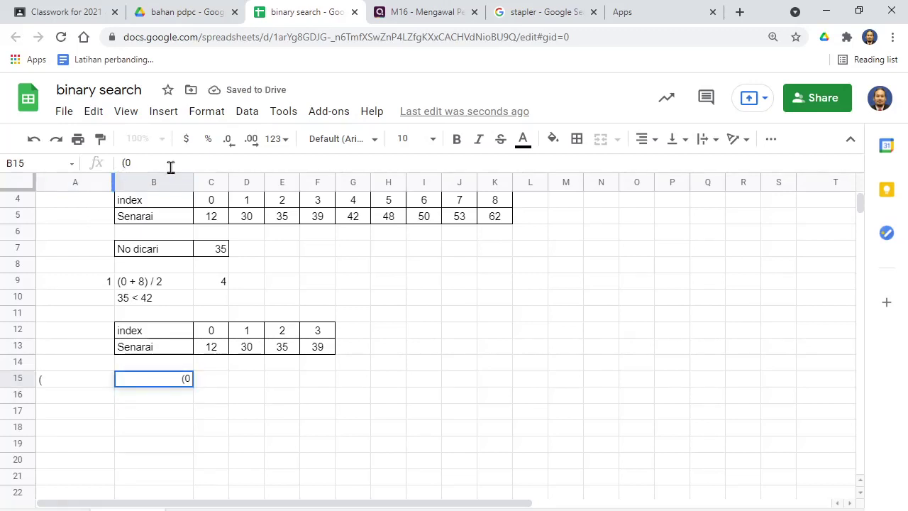
text(+)
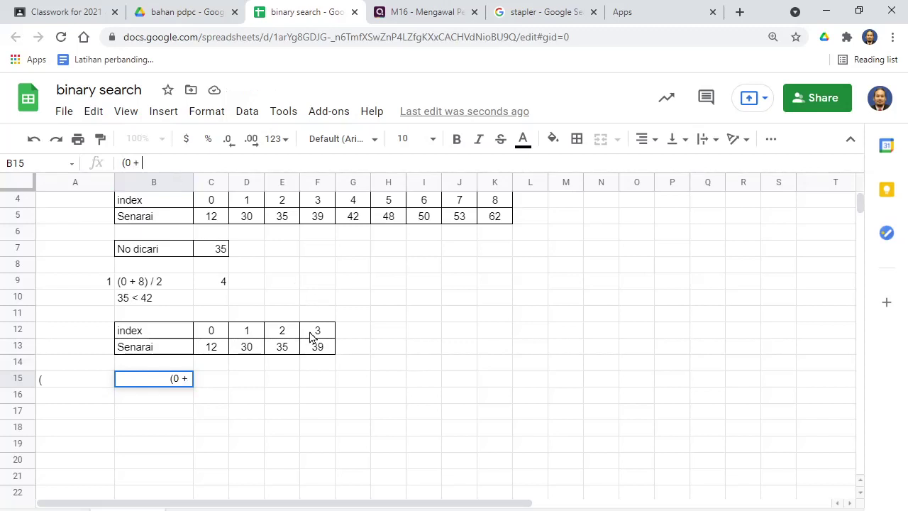
text( 3) / 2)
key(Return)
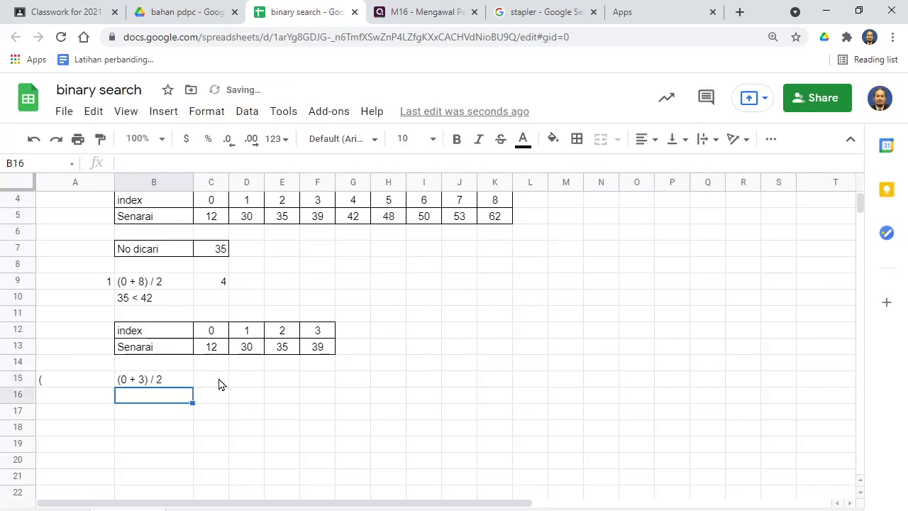
Enter the calculation's result 1.5 in cell C15 and the rounded-down index 1 in cell D15.
click(220, 384)
text(1.5)
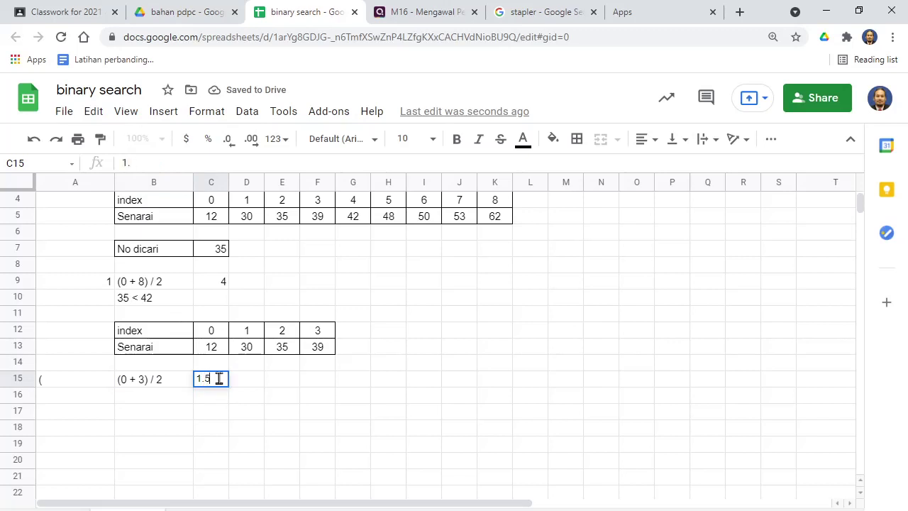
click(247, 385)
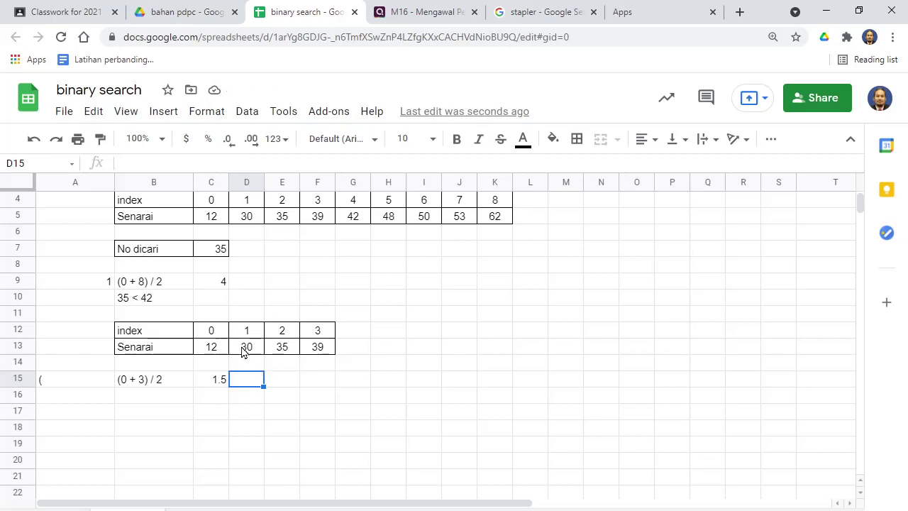
click(160, 338)
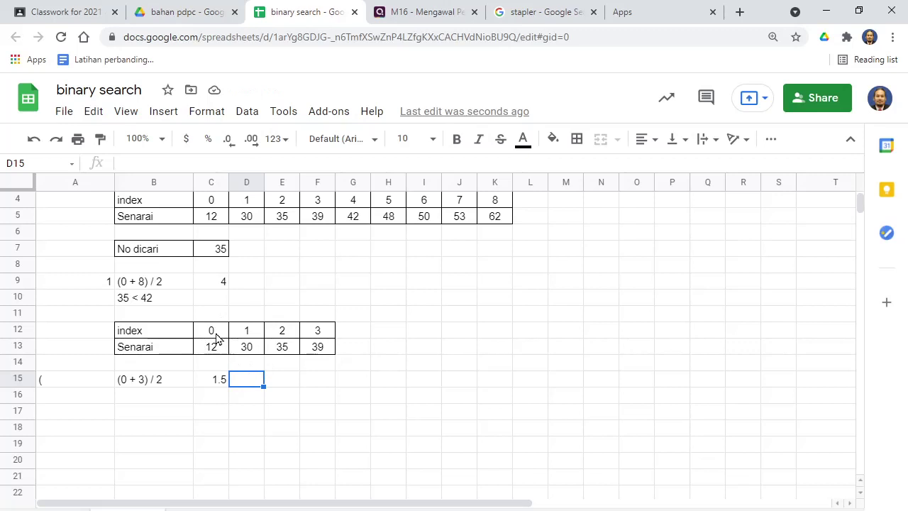
click(211, 383)
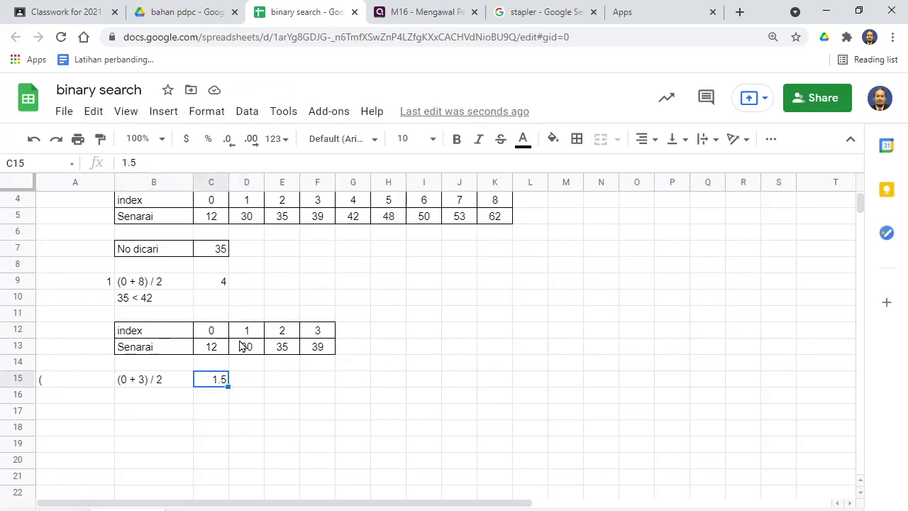
click(241, 387)
text(1)
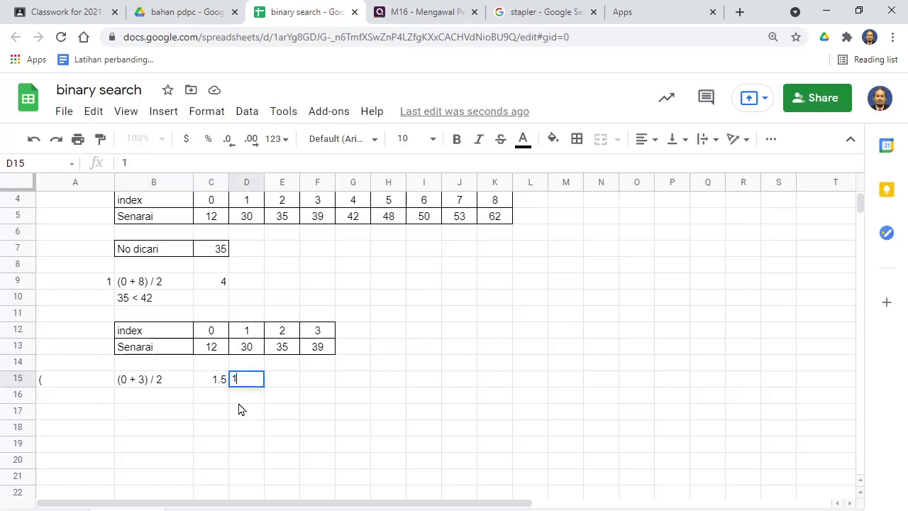
key(Return)
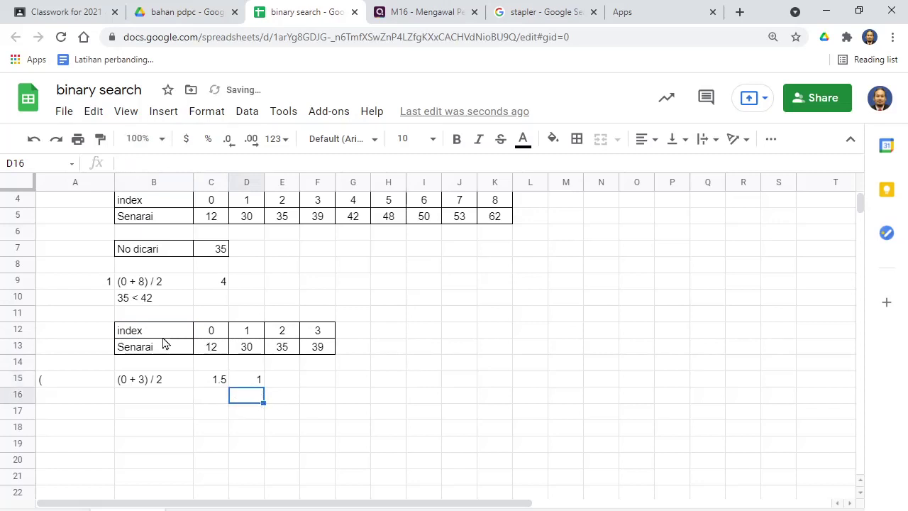
Write the comparison 35 > 30 in cell B16, below the second middle-index calculation.
click(158, 396)
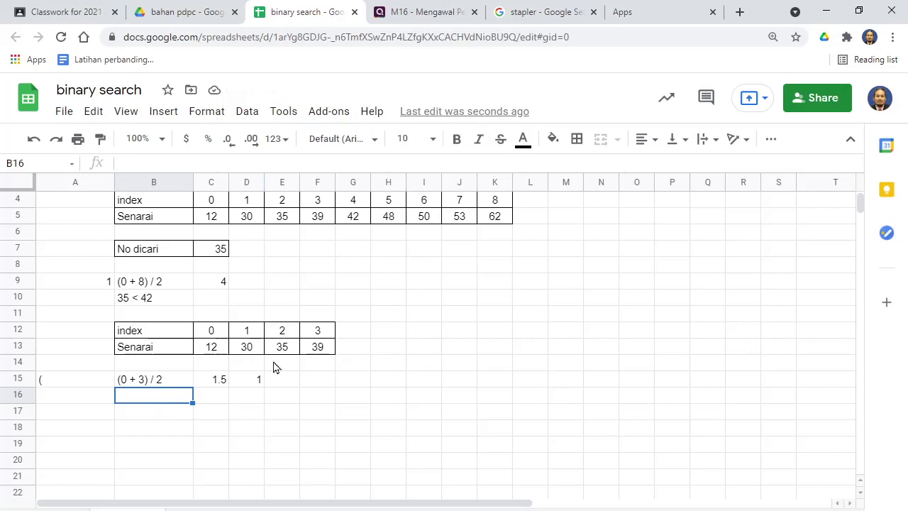
text(35 >)
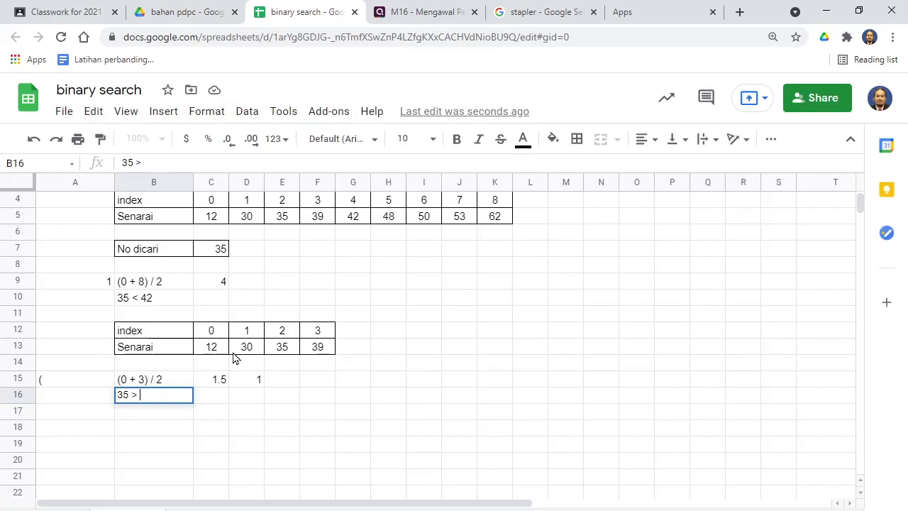
text(30)
click(211, 416)
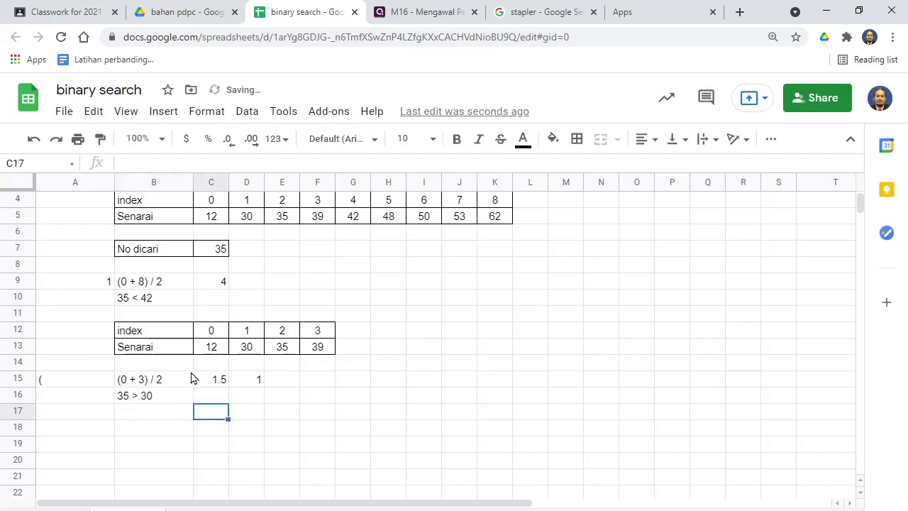
Copy the reduced index and Senarai table B12:F13 to a new table starting at cell B18.
drag(125, 332, 332, 355)
key(ctrl+c)
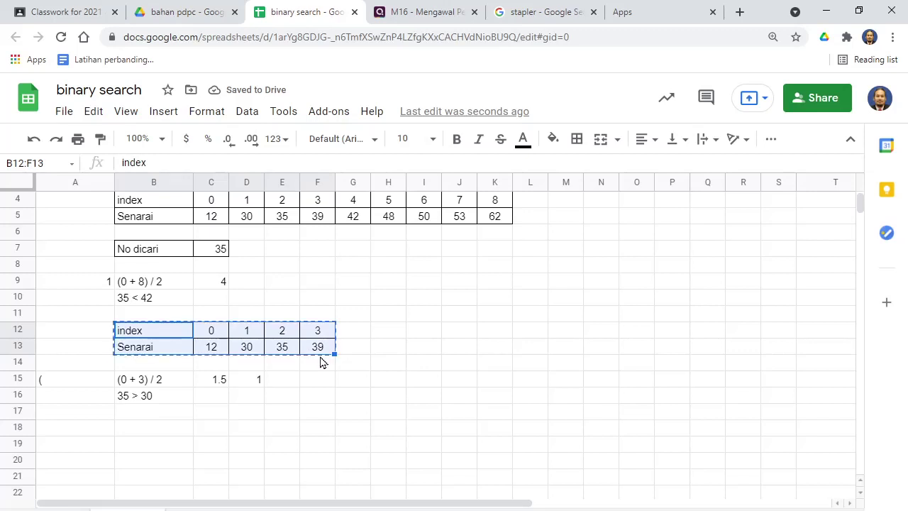
click(133, 429)
key(ctrl+v)
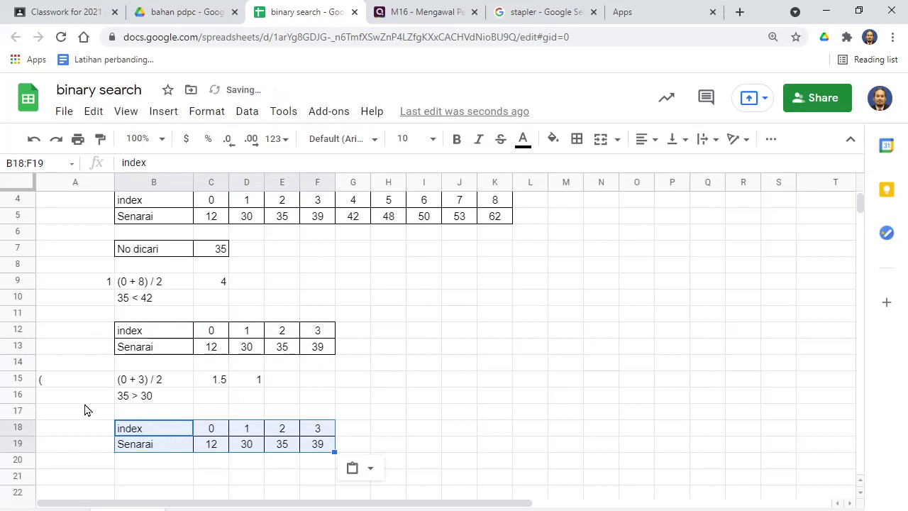
Clear the index 0 and 1 columns, cells C18:D19, in the newest table copy.
click(220, 434)
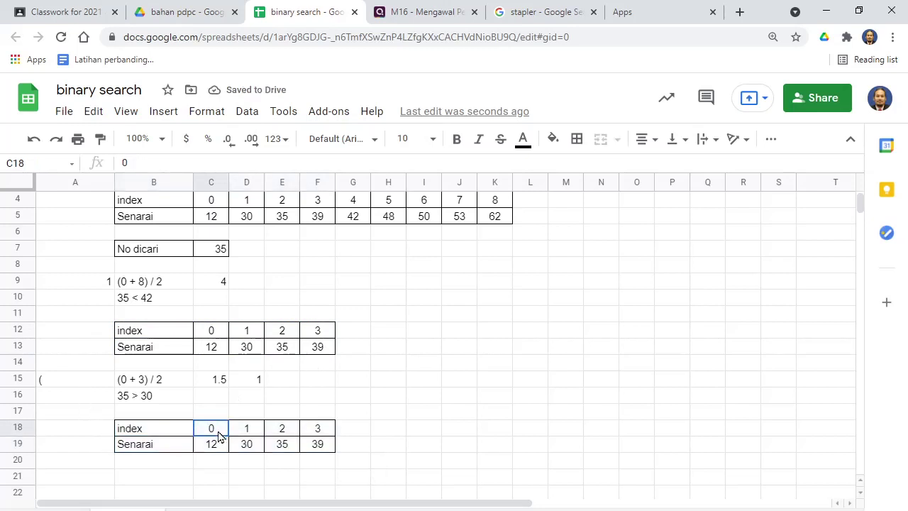
drag(218, 435, 217, 449)
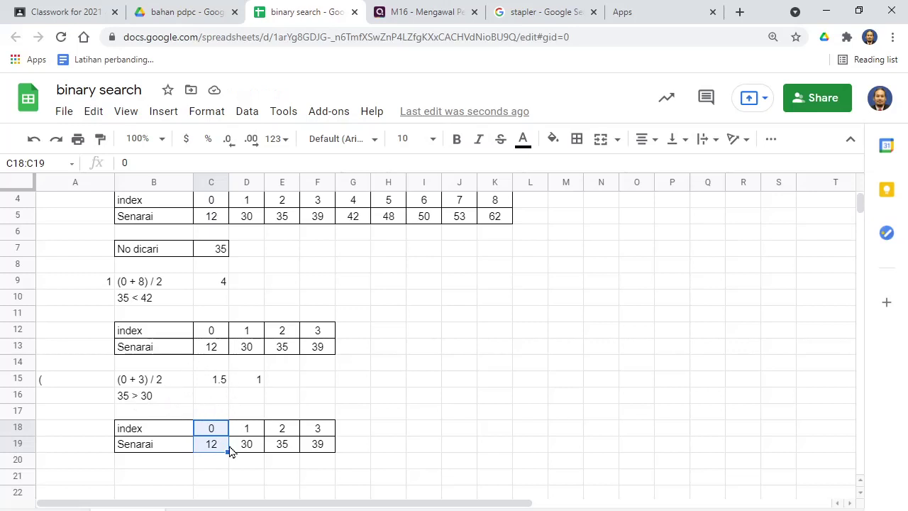
click(248, 432)
drag(248, 445, 211, 452)
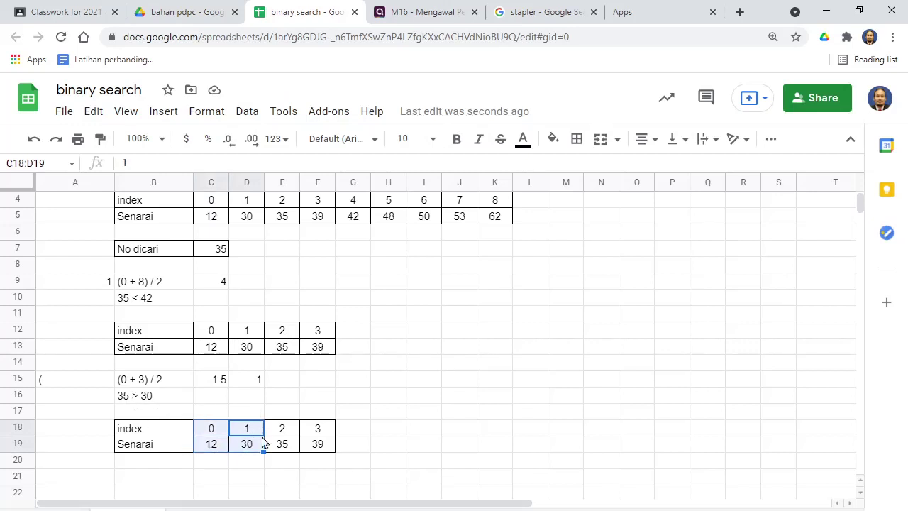
key(Delete)
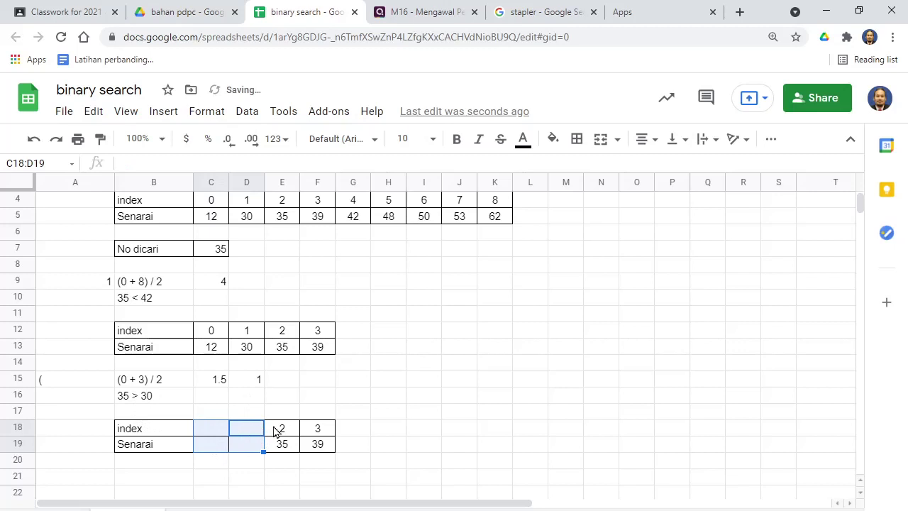
Move the remaining index 2 and 3 columns, cells E18:F19, into C18:D19 beside the row labels.
drag(275, 428, 317, 447)
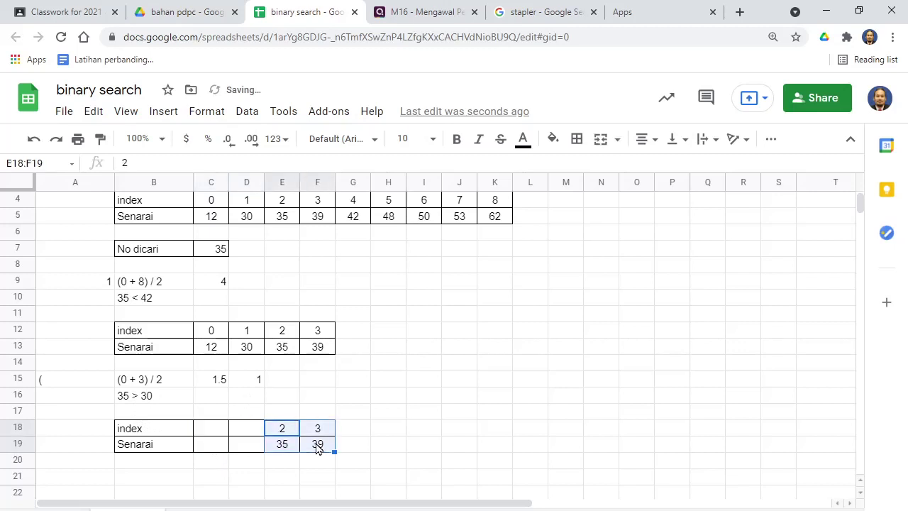
key(ctrl+x)
click(225, 428)
key(ctrl+v)
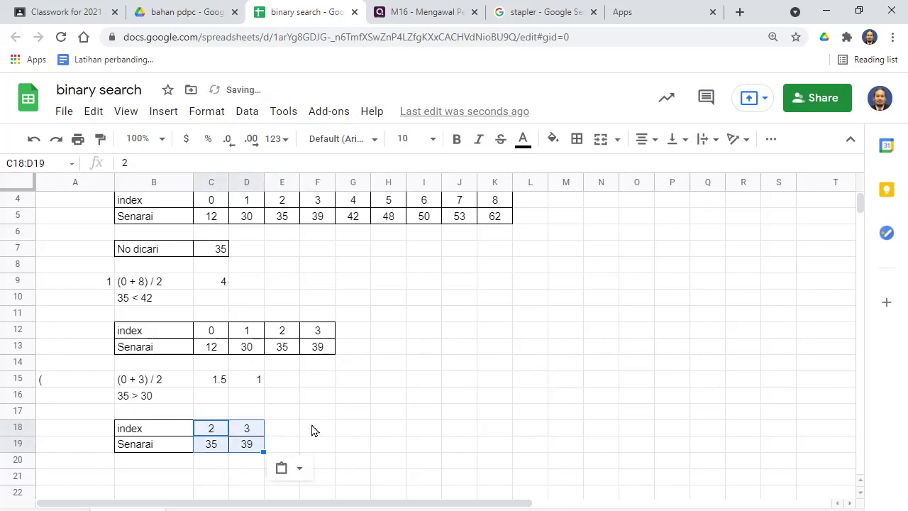
click(315, 429)
Number the second search step 2 in cell A15 and the third step 3 in cell A22.
scroll(300, 395, down, 3)
scroll(284, 390, up, 3)
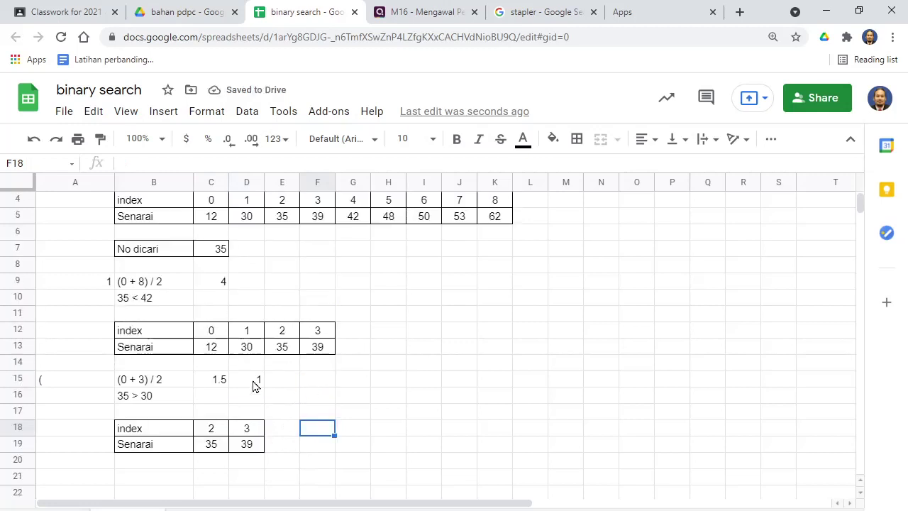
scroll(249, 379, up, 2)
scroll(227, 373, down, 2)
scroll(323, 368, down, 2)
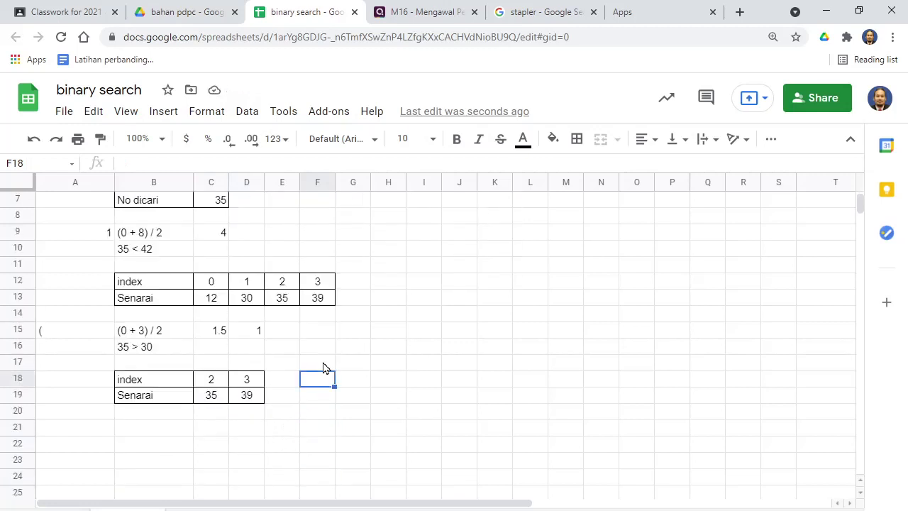
click(101, 334)
text(2)
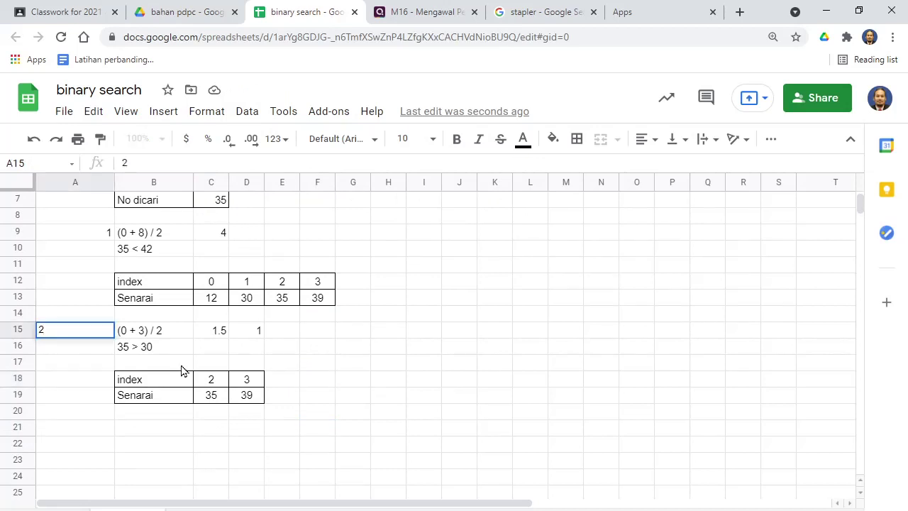
key(Return)
scroll(189, 395, down, 3)
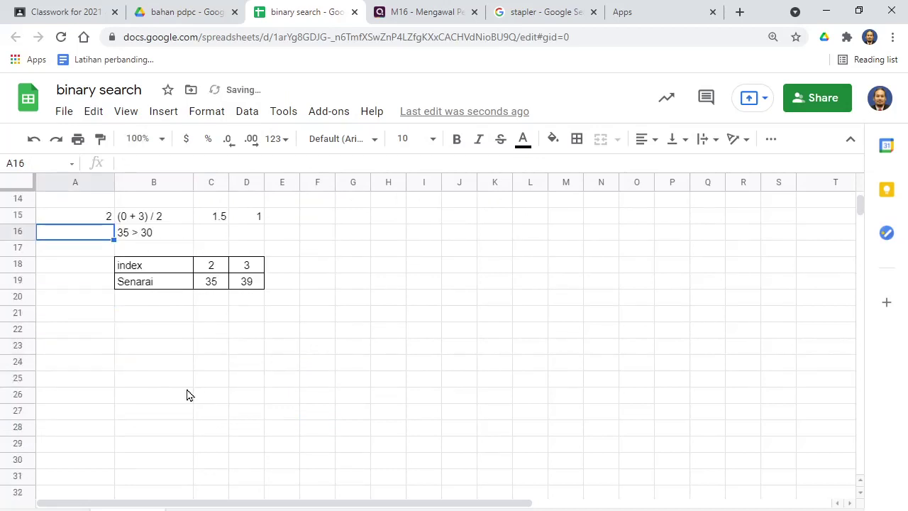
click(107, 331)
text(3)
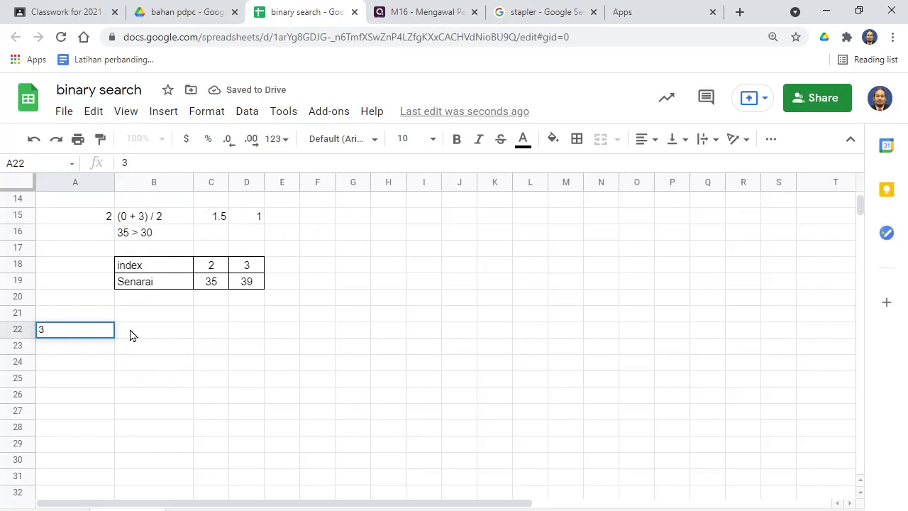
Write the third middle-index calculation (2 + 3) / 2 in cell B22.
click(130, 333)
scroll(188, 310, up, 3)
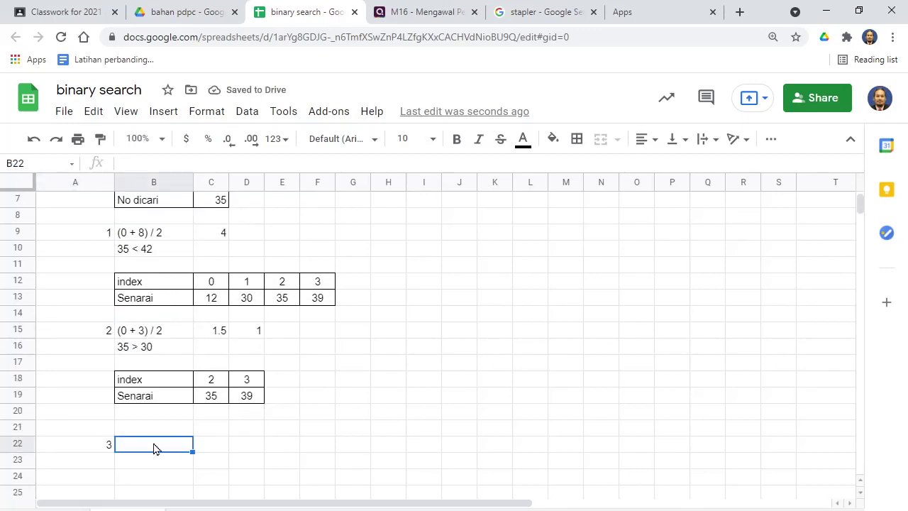
text(2)
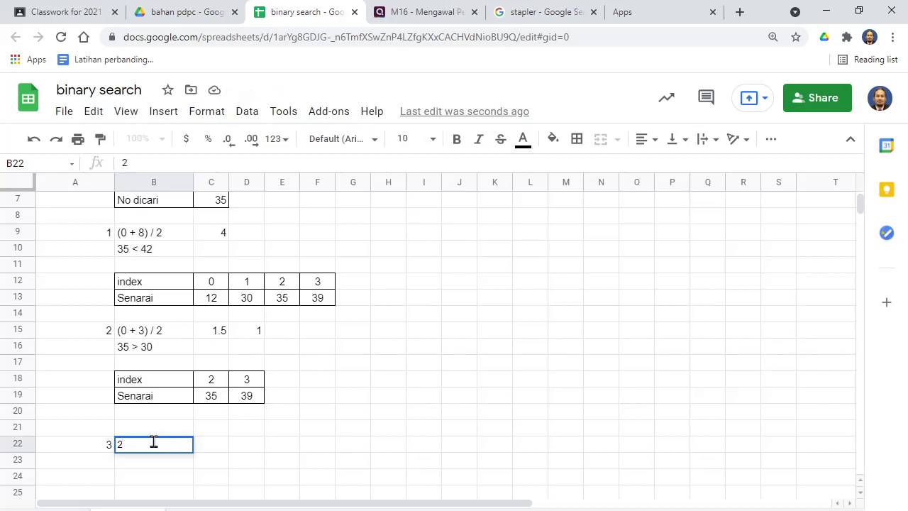
text((2 + 3) / 2)
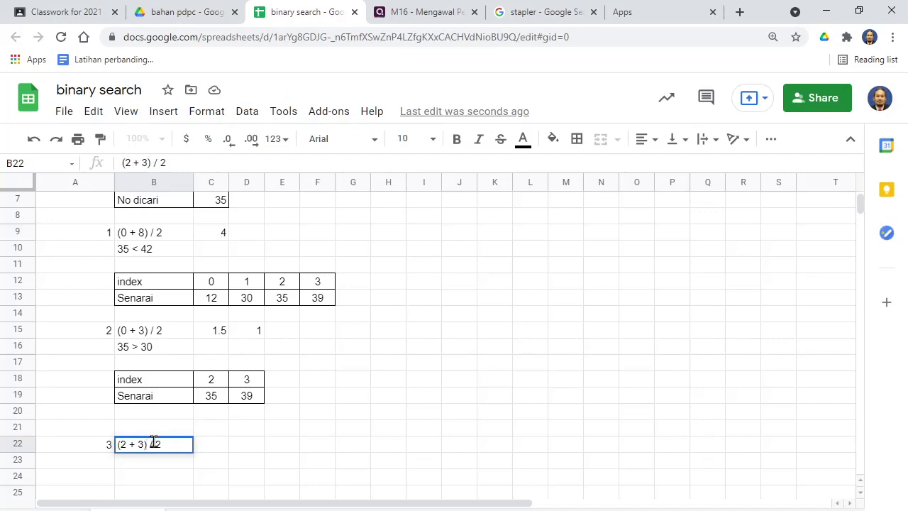
key(Return)
Enter the third calculation's result 2.5 in cell C22 and the rounded-down index 2 in cell D22.
click(206, 450)
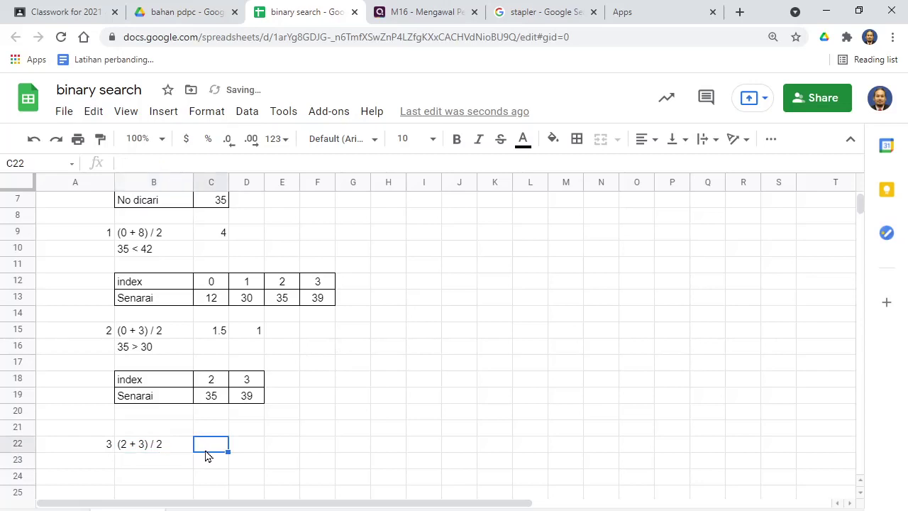
text(2.5)
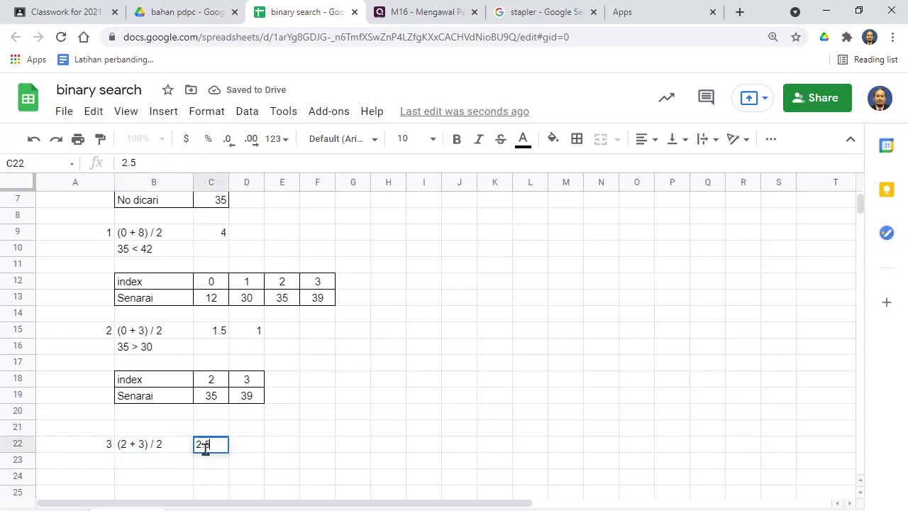
click(251, 451)
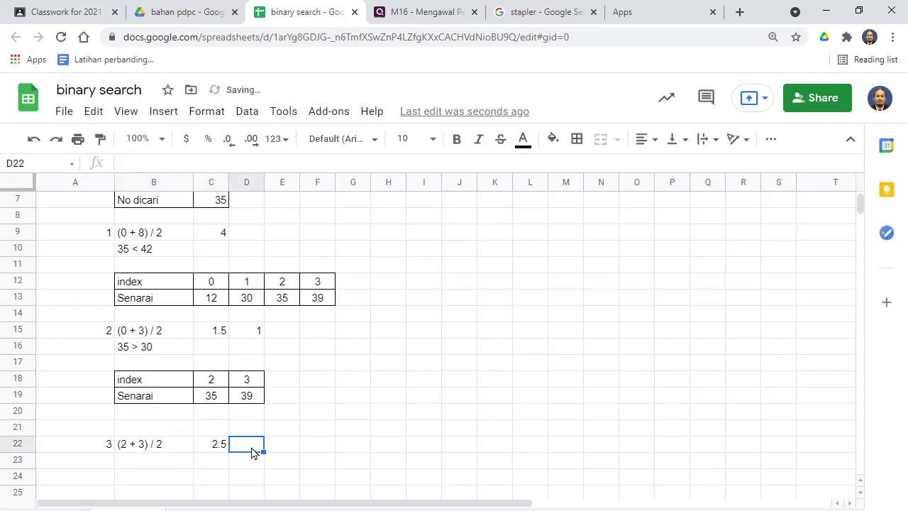
text(2)
click(254, 469)
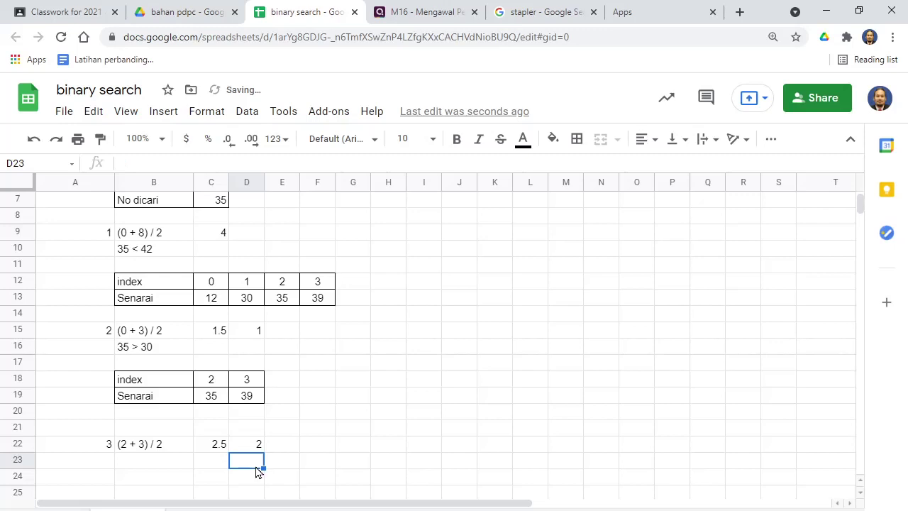
Write the comparison 35 = 35 in cell B23, below the third middle-index calculation.
click(201, 383)
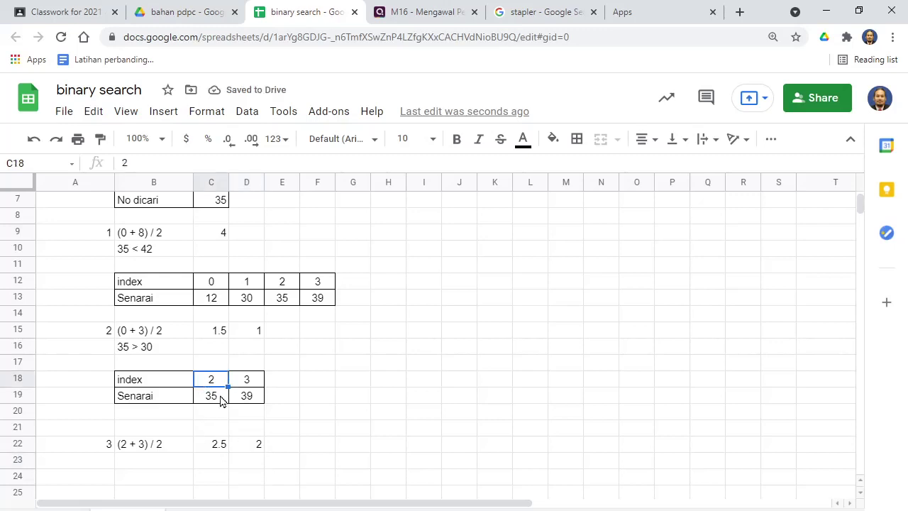
click(151, 463)
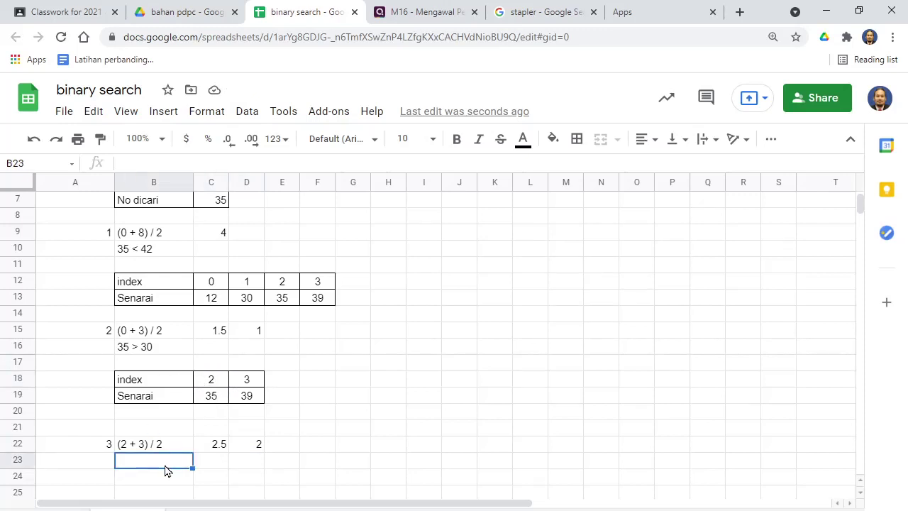
text(35 = 35)
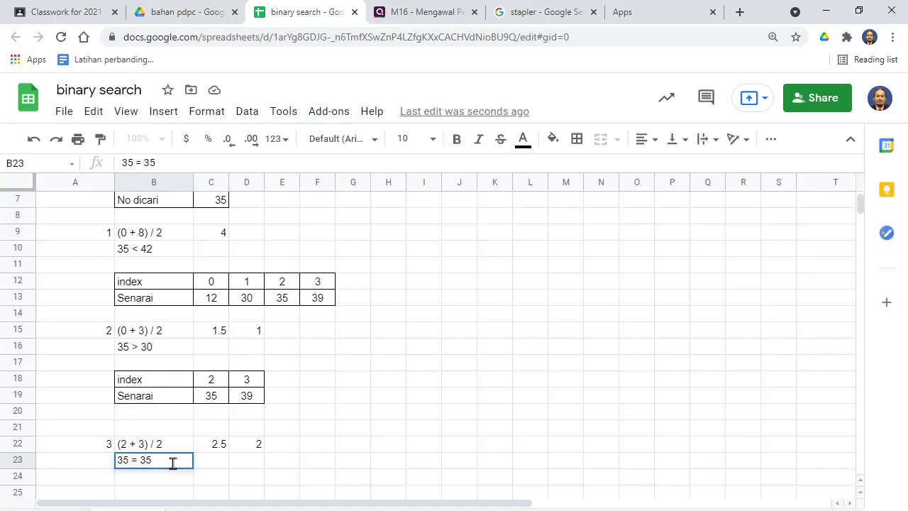
key(Return)
click(173, 464)
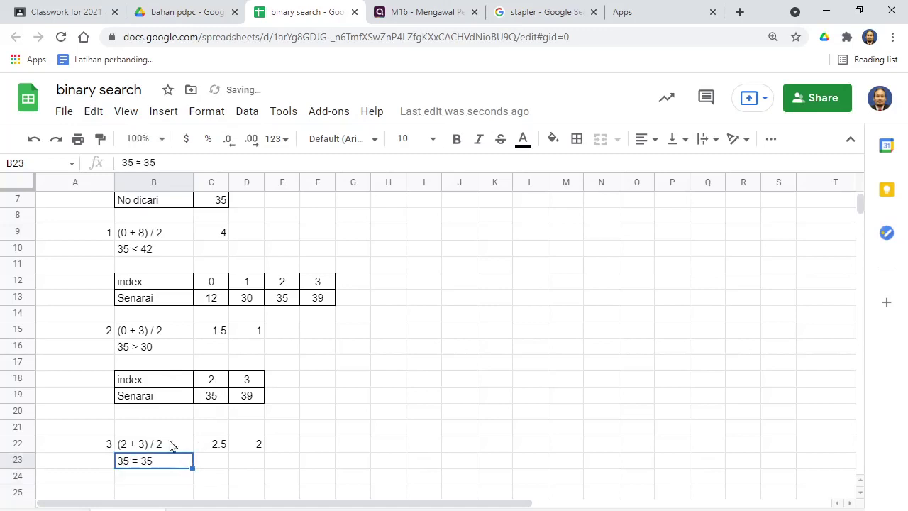
Review the three search steps for 35, from the full Senarai table to the final comparison in B23.
scroll(275, 303, up, 3)
scroll(274, 304, down, 3)
scroll(270, 302, up, 2)
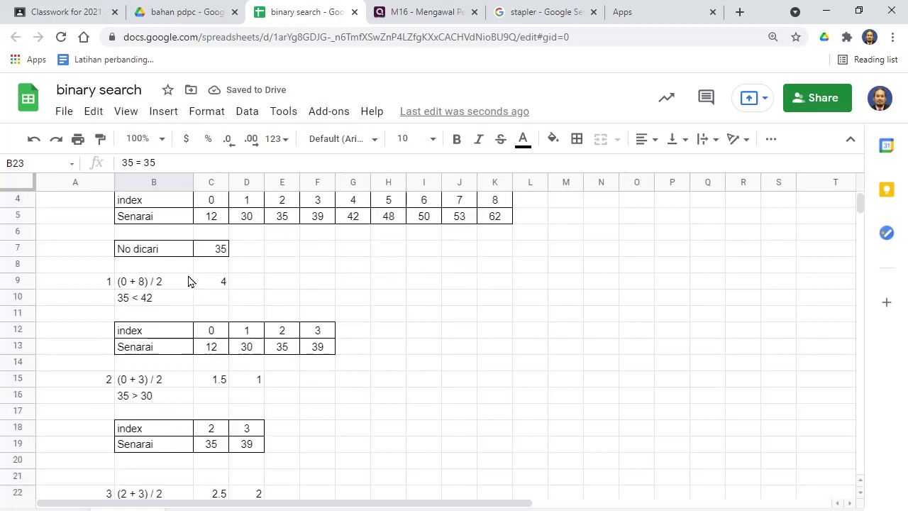
click(139, 288)
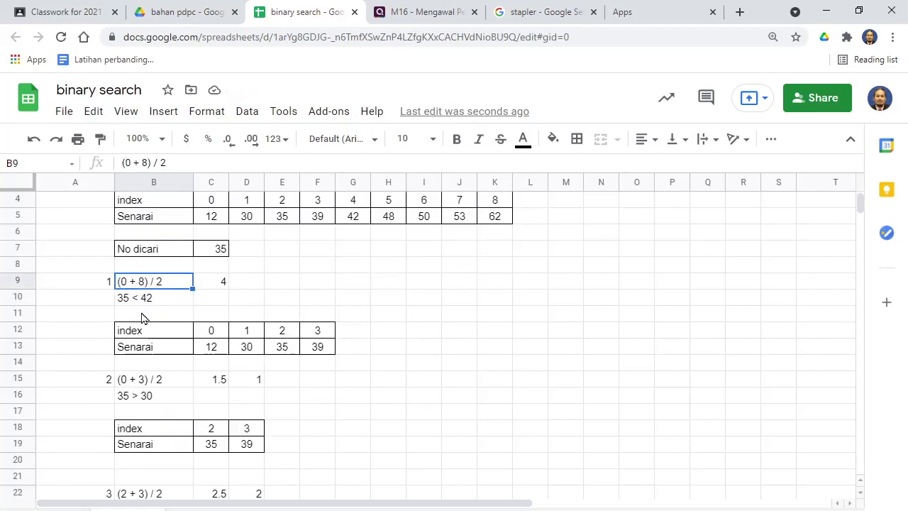
click(142, 380)
scroll(145, 390, down, 2)
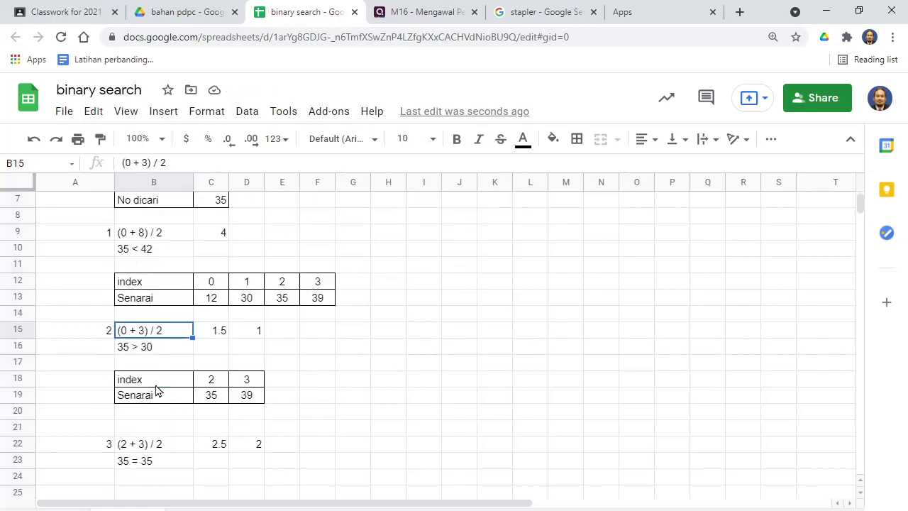
click(137, 395)
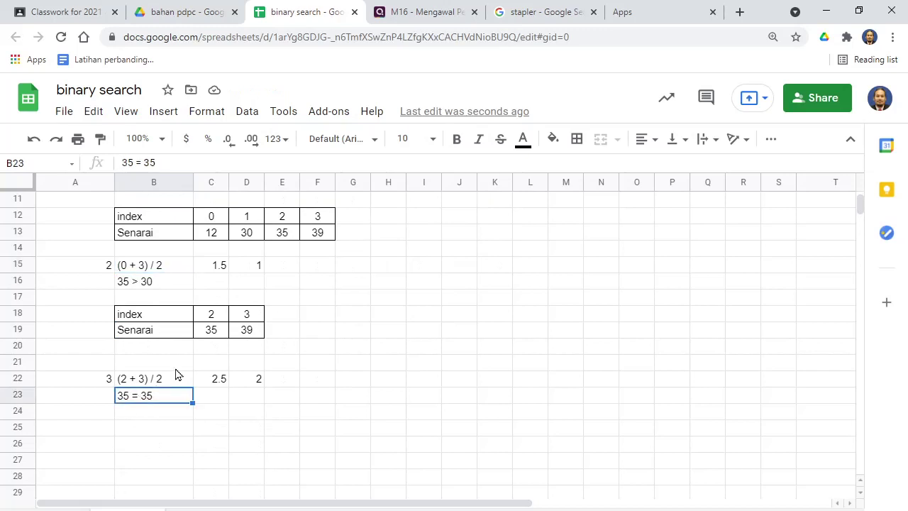
scroll(239, 347, up, 3)
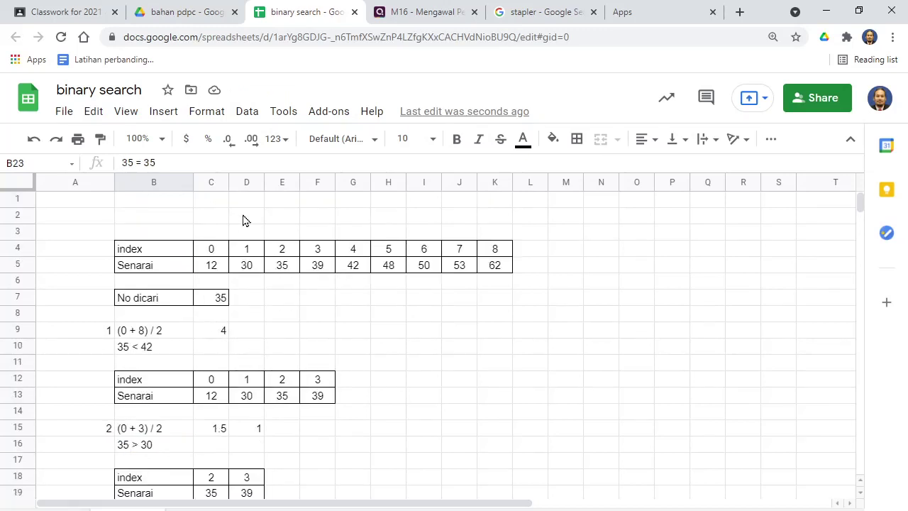
scroll(309, 309, down, 5)
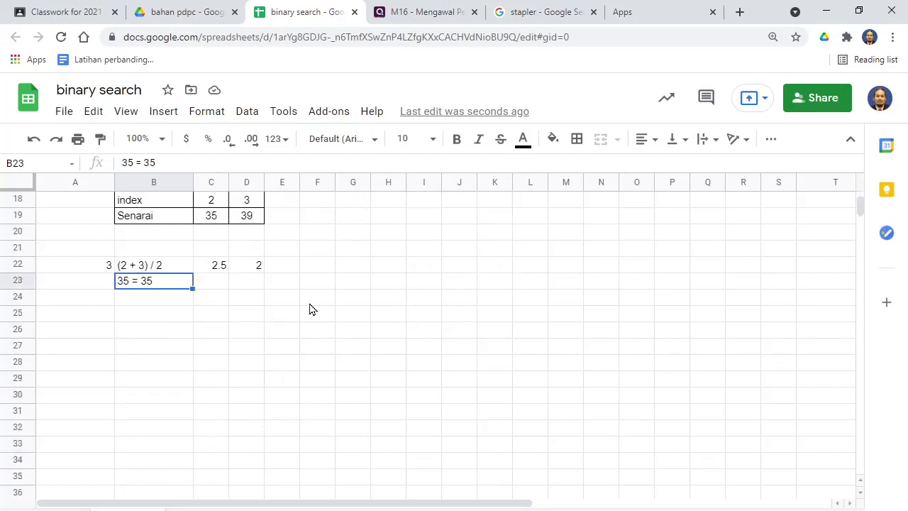
scroll(309, 309, up, 5)
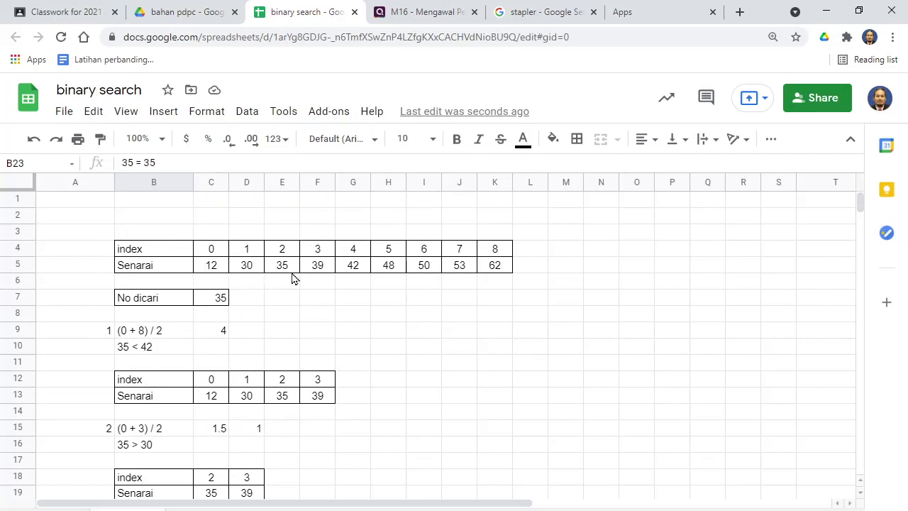
scroll(347, 276, down, 5)
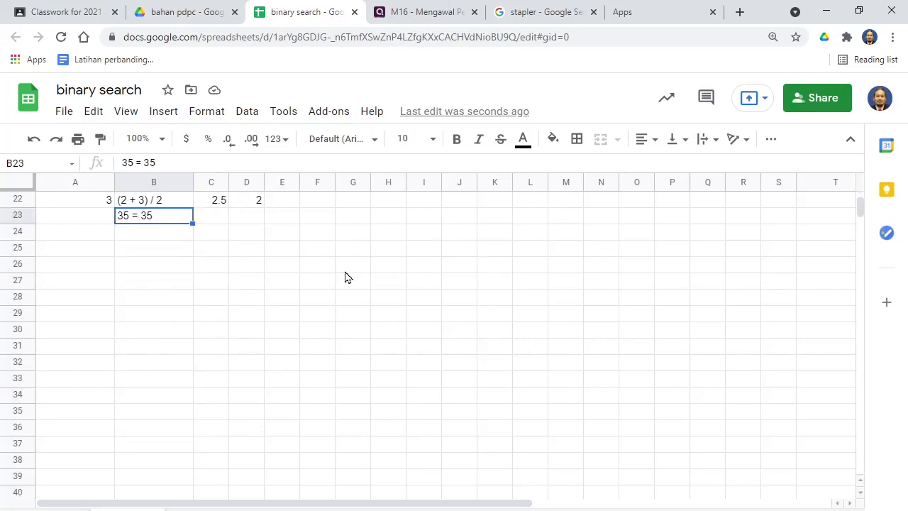
scroll(347, 277, up, 3)
scroll(347, 277, up, 3)
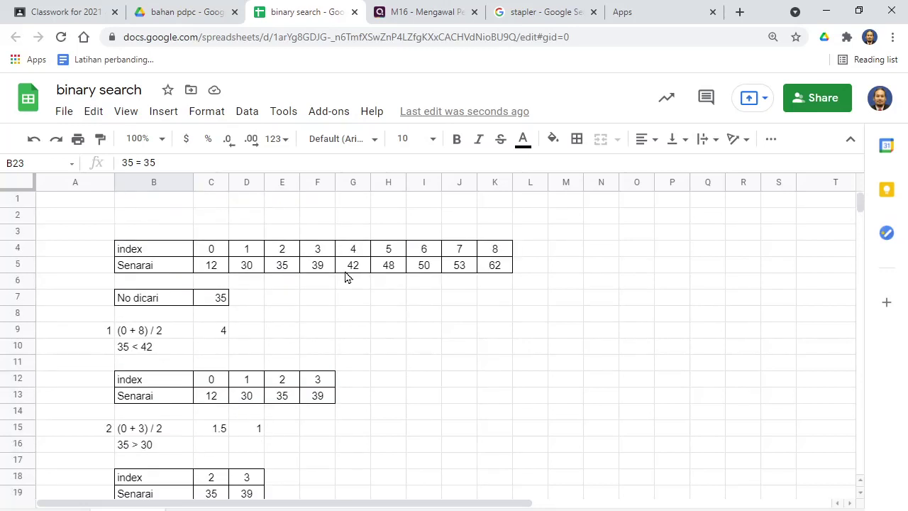
scroll(270, 277, down, 1)
scroll(270, 276, up, 1)
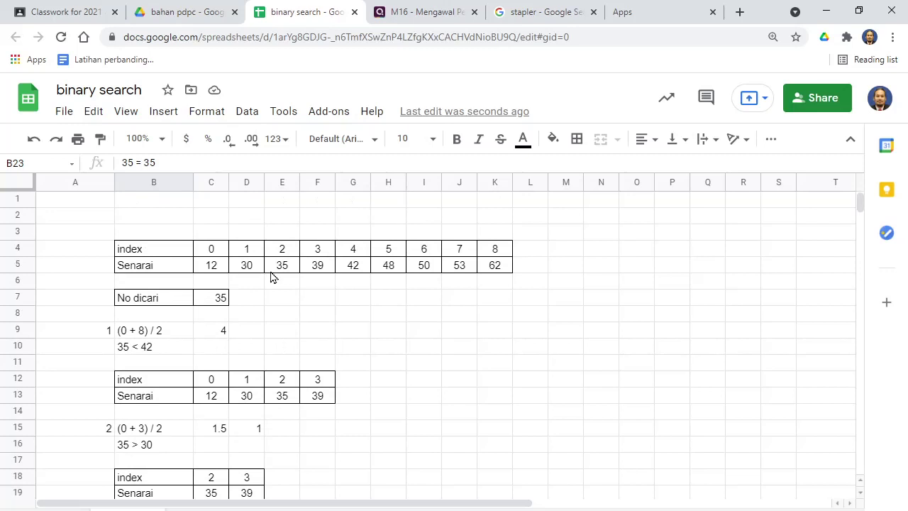
Duplicate the current sheet with the completed search for 35.
scroll(328, 290, down, 1)
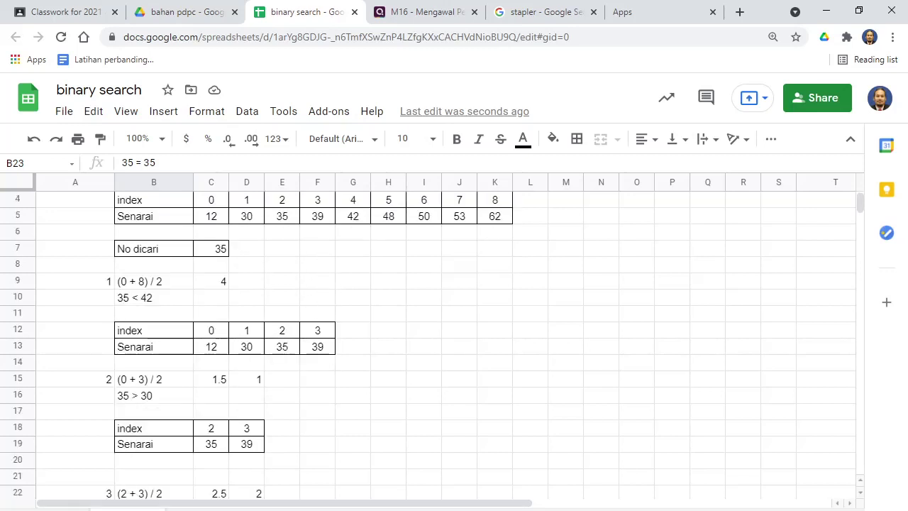
right_click(116, 508)
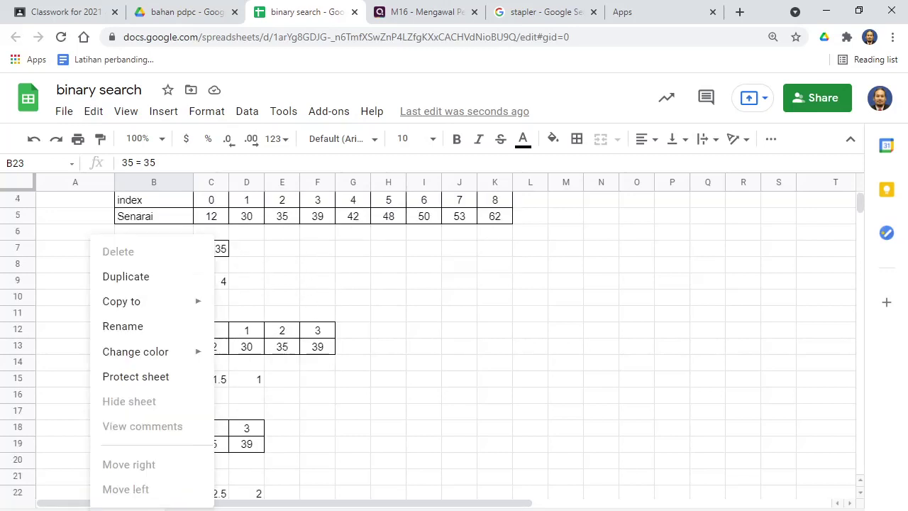
click(142, 277)
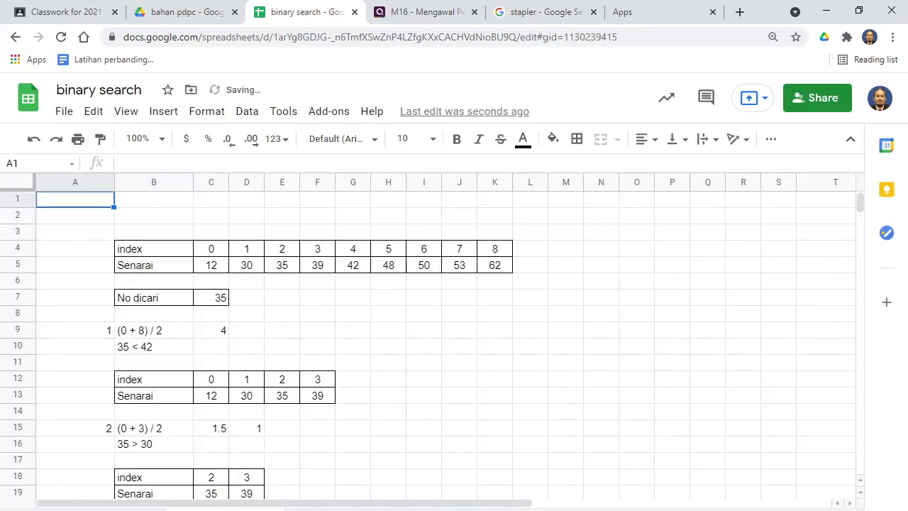
click(352, 456)
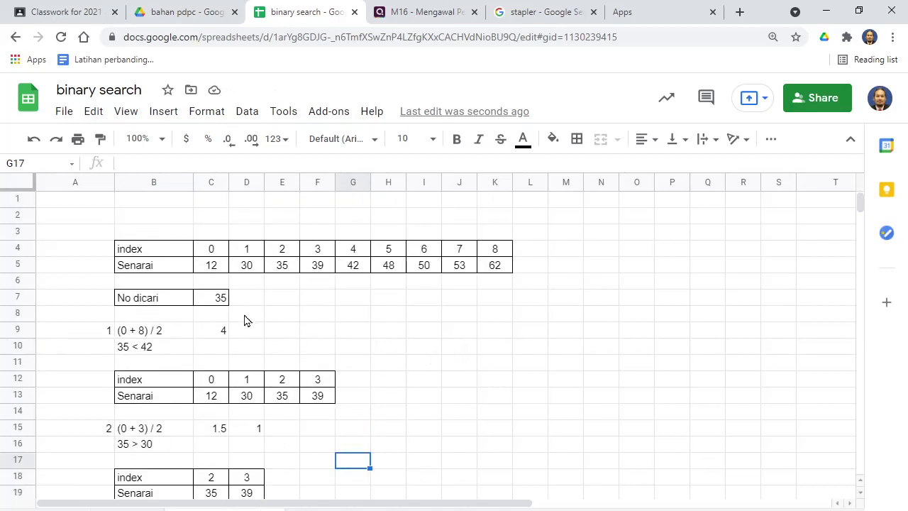
Set the No dicari value in cell C7 of the duplicated sheet to 42.
click(218, 301)
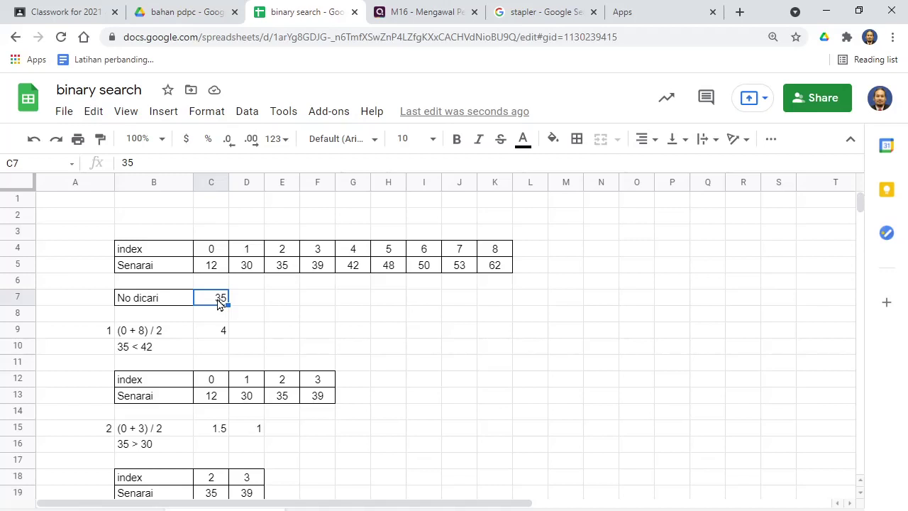
text(42)
click(274, 316)
Delete the old search steps in cells A9:F23 and remove all borders from that range.
click(107, 332)
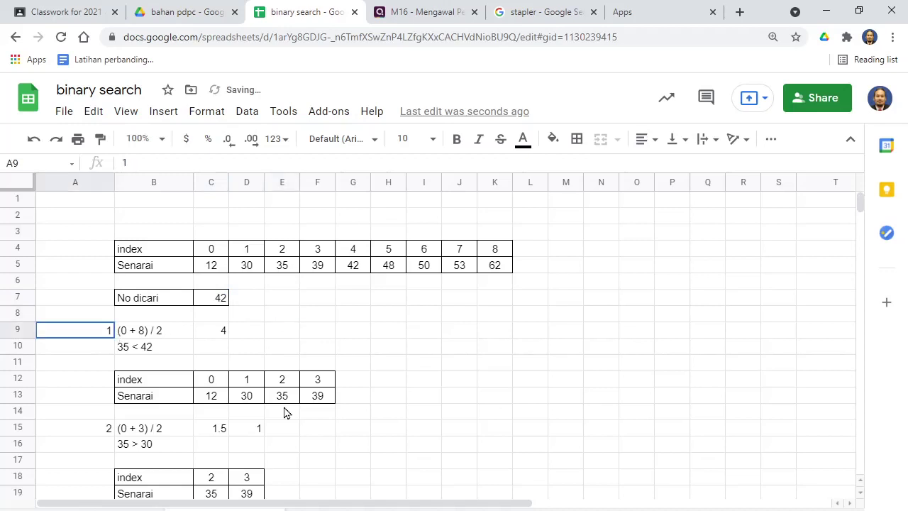
drag(286, 413, 314, 385)
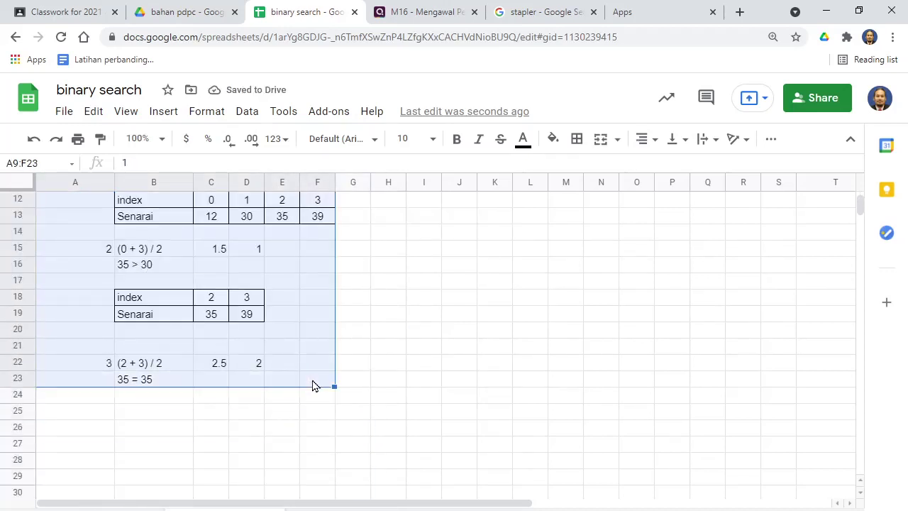
key(Delete)
scroll(314, 384, up, 4)
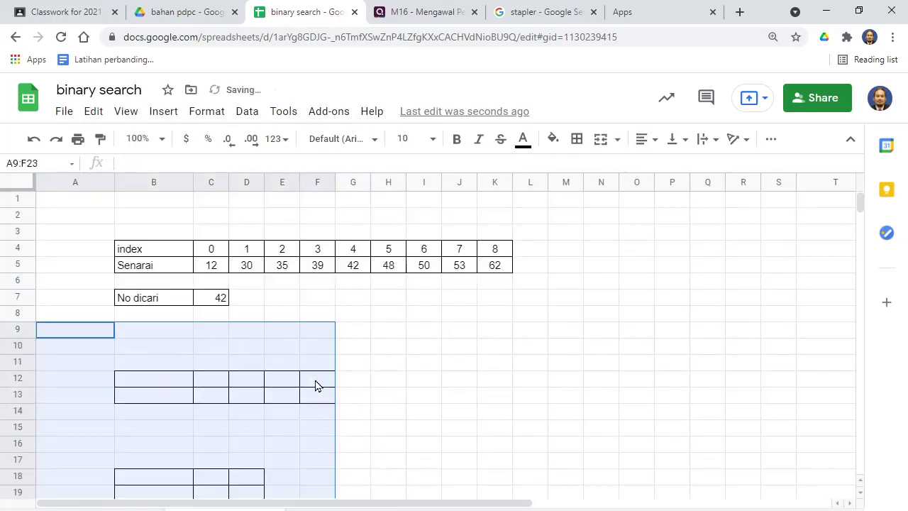
scroll(314, 381, down, 3)
click(577, 139)
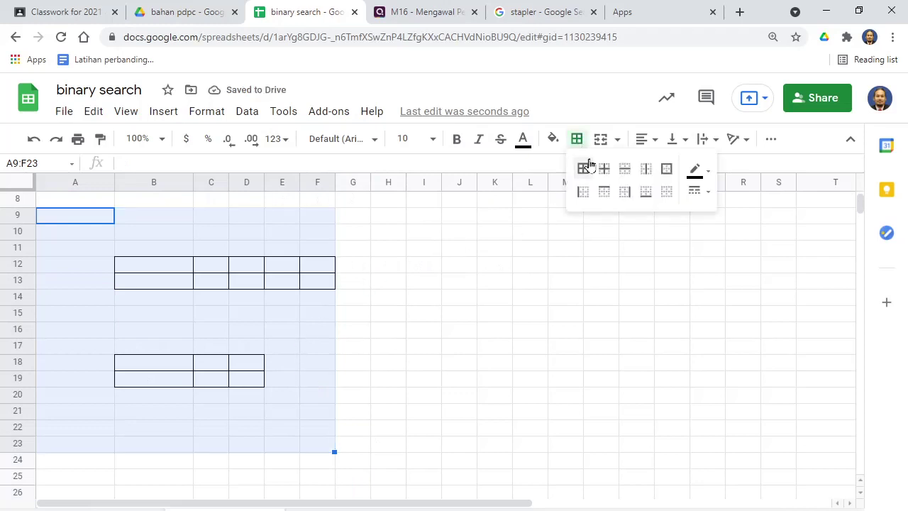
click(666, 192)
click(419, 316)
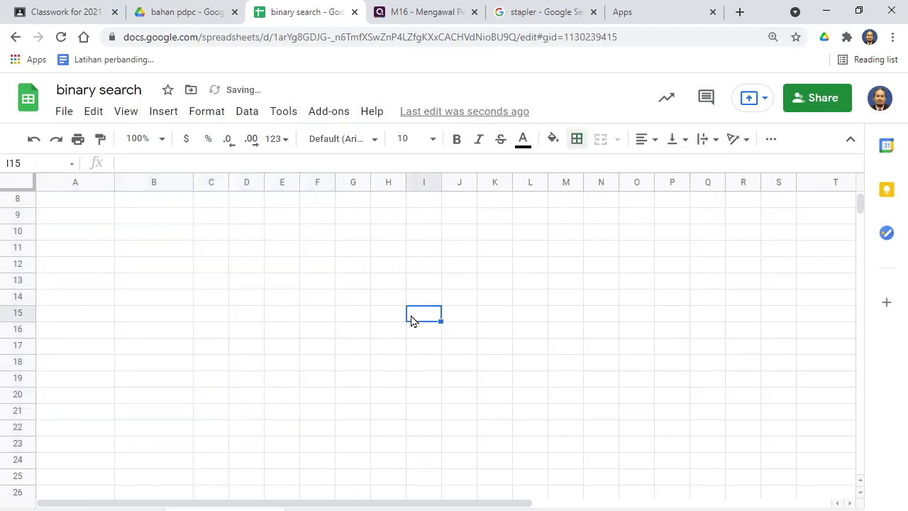
scroll(413, 321, up, 3)
Number the first search step as 1 in cell A9.
click(190, 304)
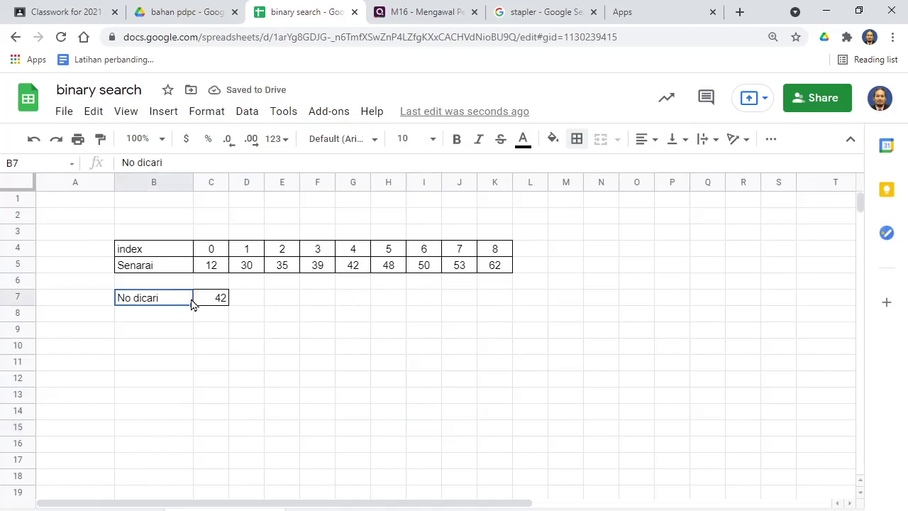
click(349, 271)
click(126, 332)
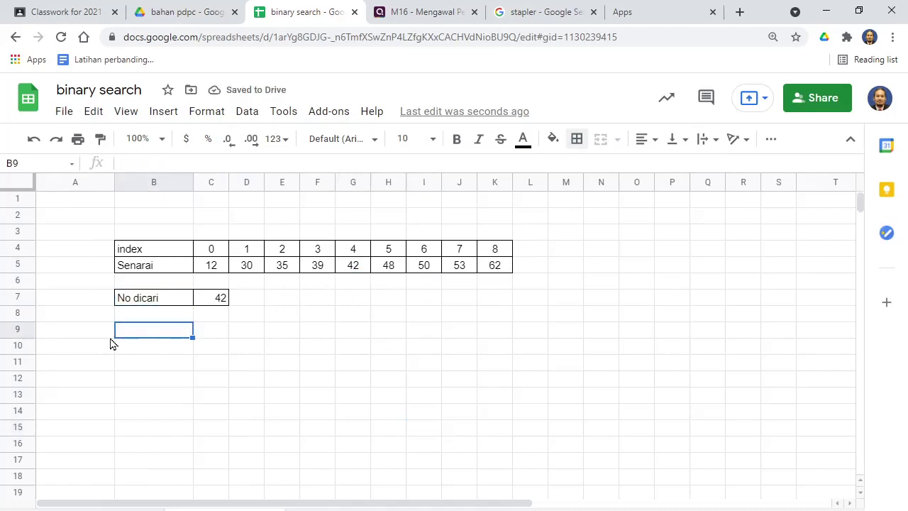
click(99, 333)
text(1)
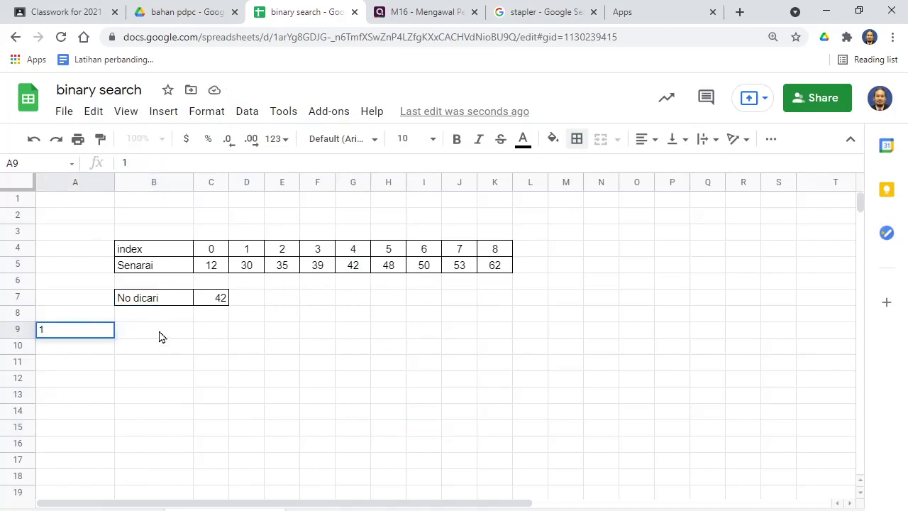
Write the middle-index calculation (0 = 8)/2 in cell B9 and its result 4 in cell C9.
click(163, 335)
click(215, 248)
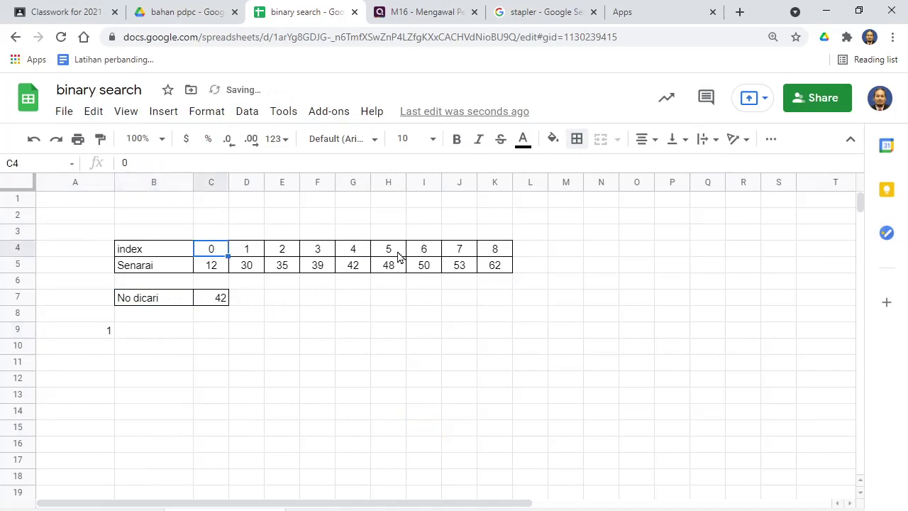
click(161, 338)
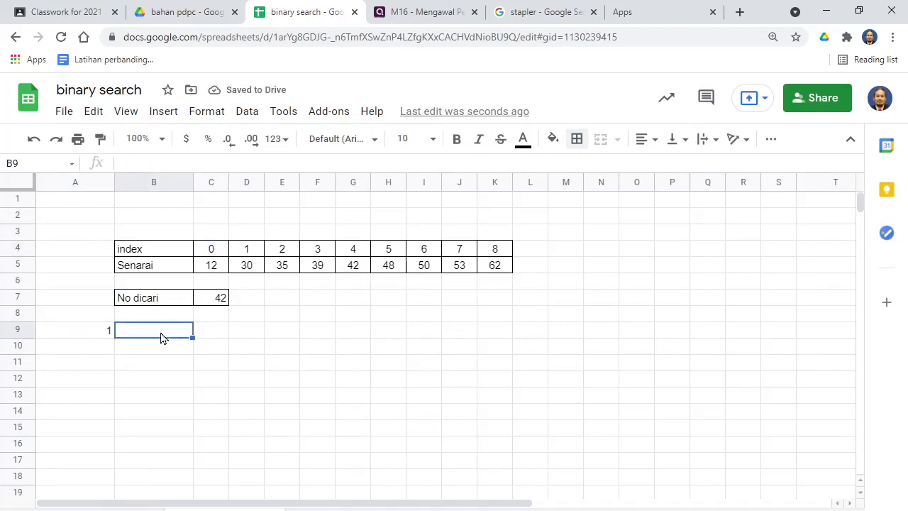
text((0 = 8)/2)
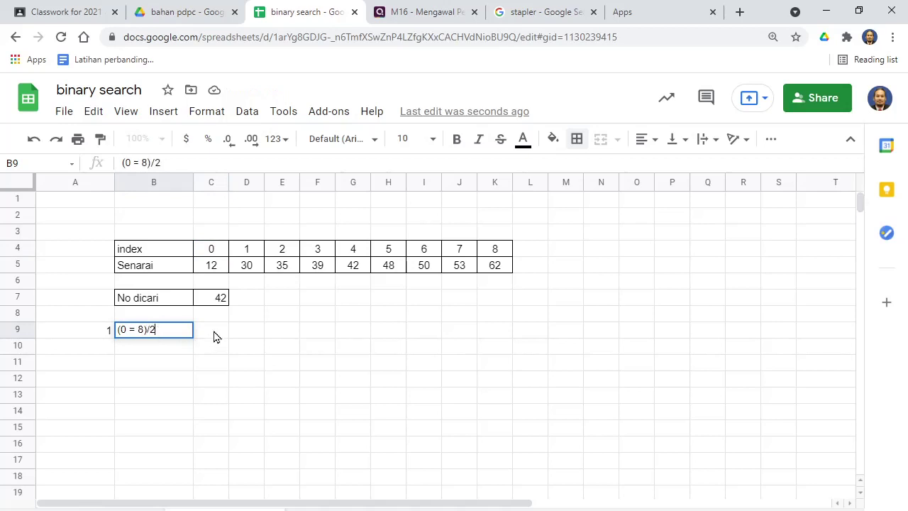
click(216, 335)
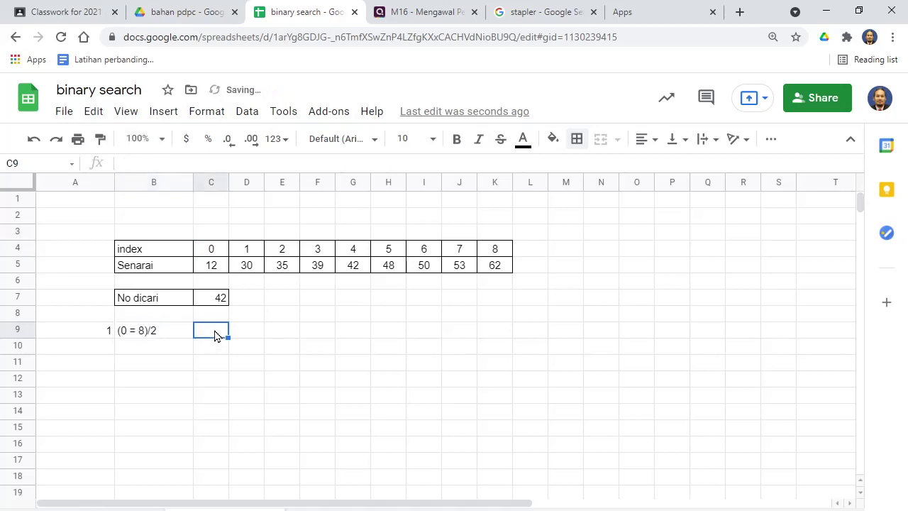
text(4)
click(218, 358)
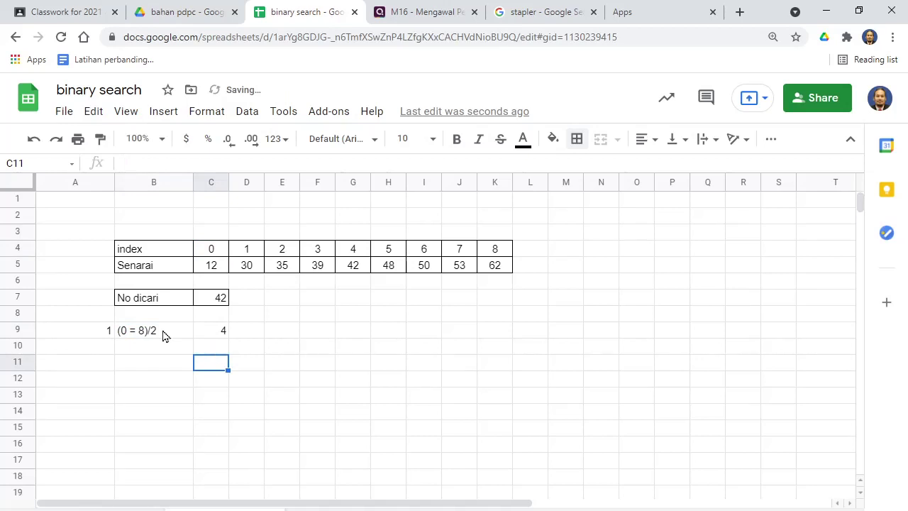
Compare the No dicari value with the Senarai item at index 4 and write 42 = 42 in cell B10.
click(145, 347)
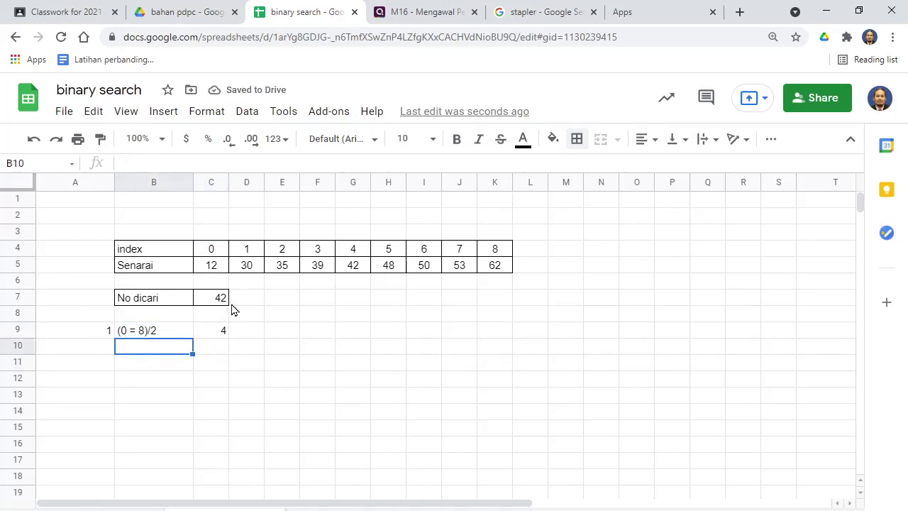
click(358, 267)
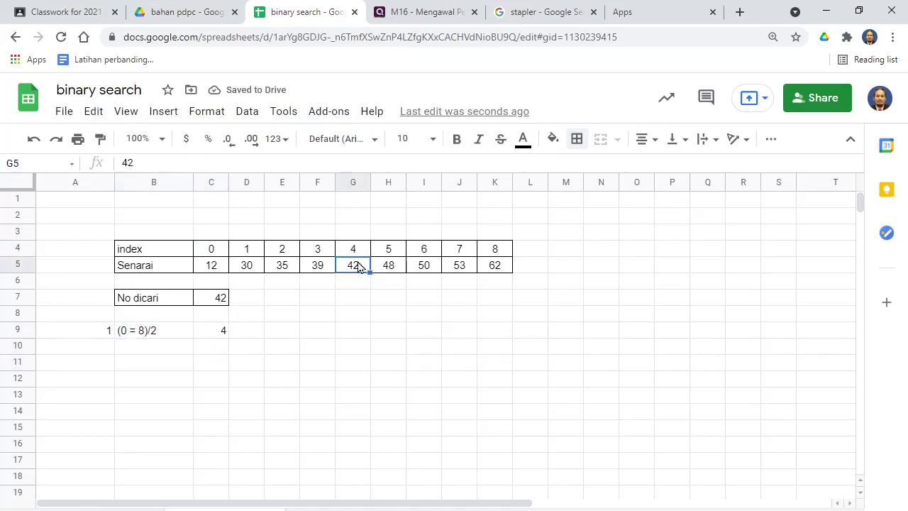
click(215, 301)
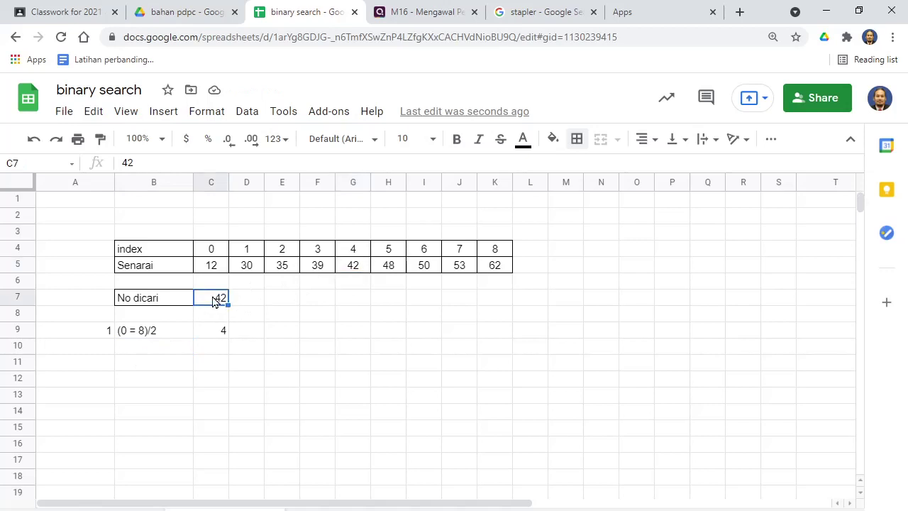
click(357, 272)
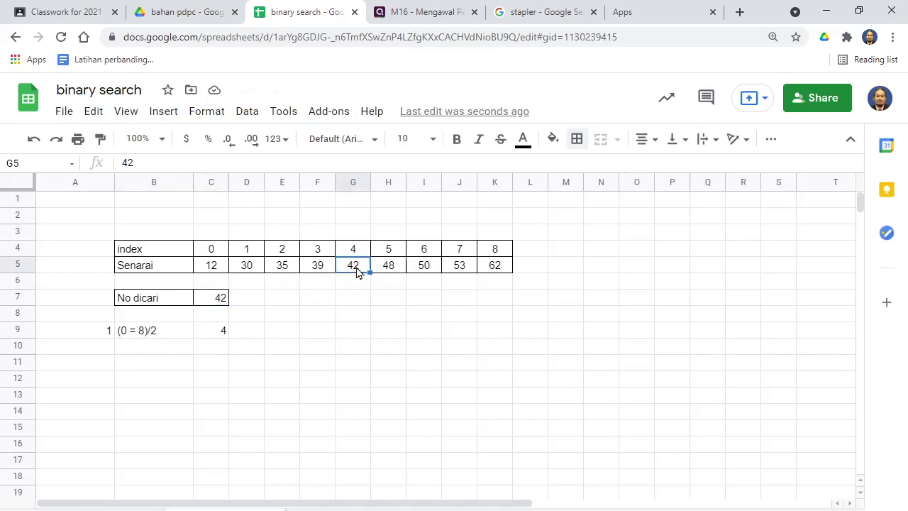
click(172, 355)
click(210, 351)
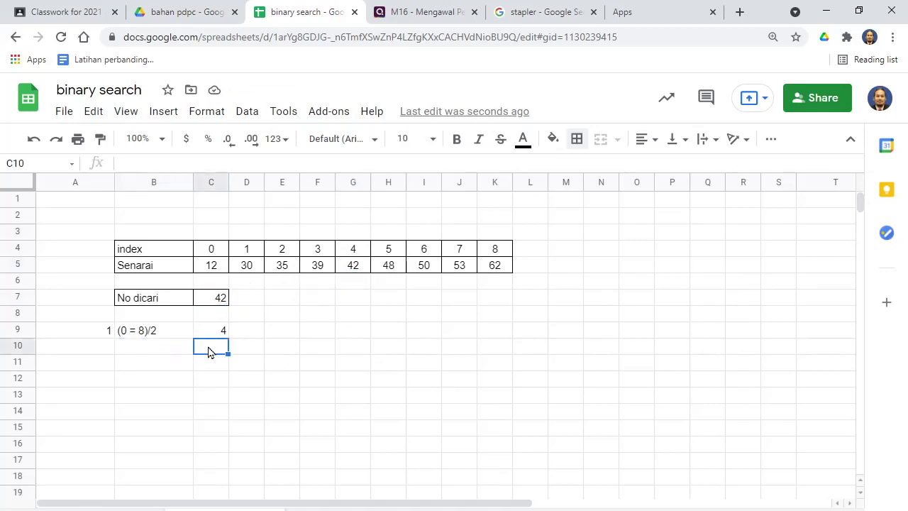
click(148, 356)
text(42 =)
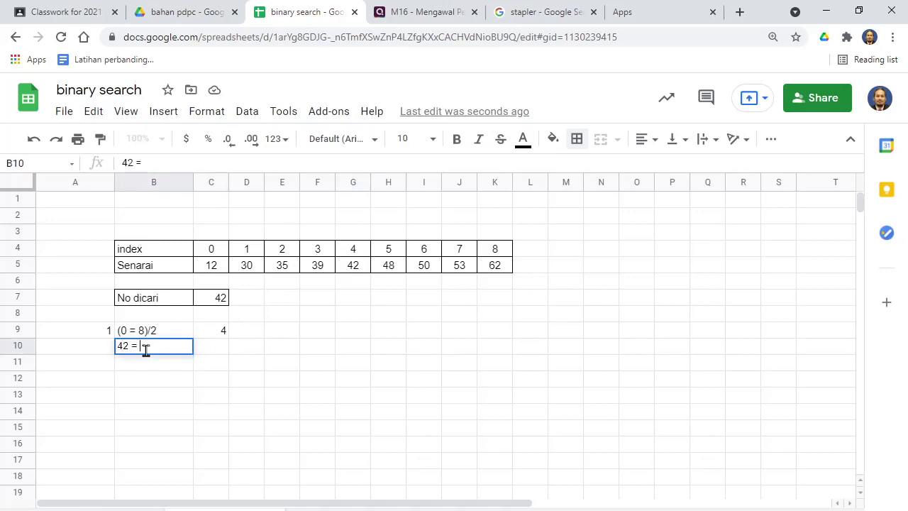
text( 42)
click(239, 363)
Review the comparison in B10, then trace the Senarai items one by one from index 0 to index 4.
click(139, 347)
click(149, 364)
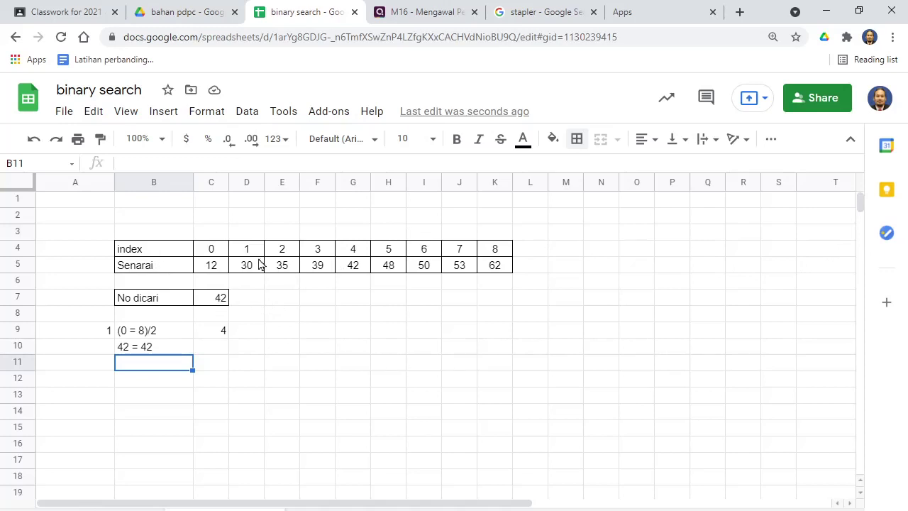
click(213, 234)
click(250, 237)
click(284, 237)
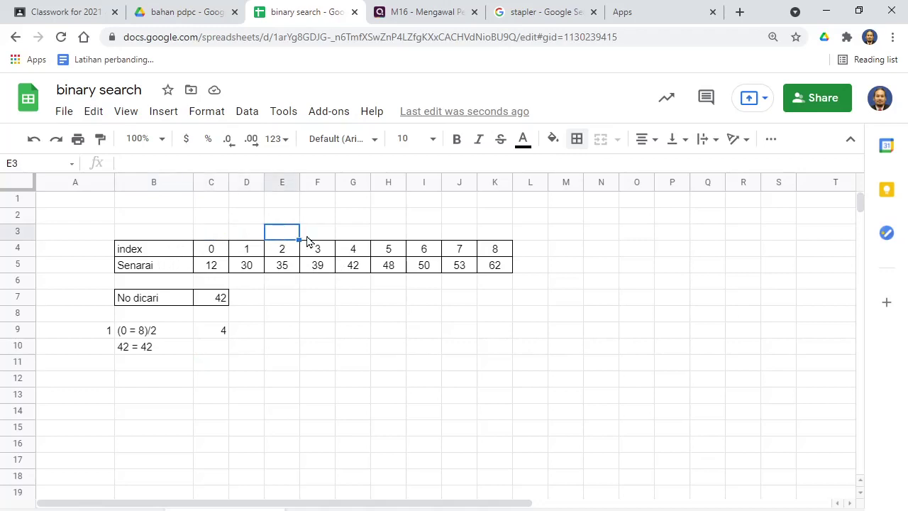
click(323, 237)
click(356, 238)
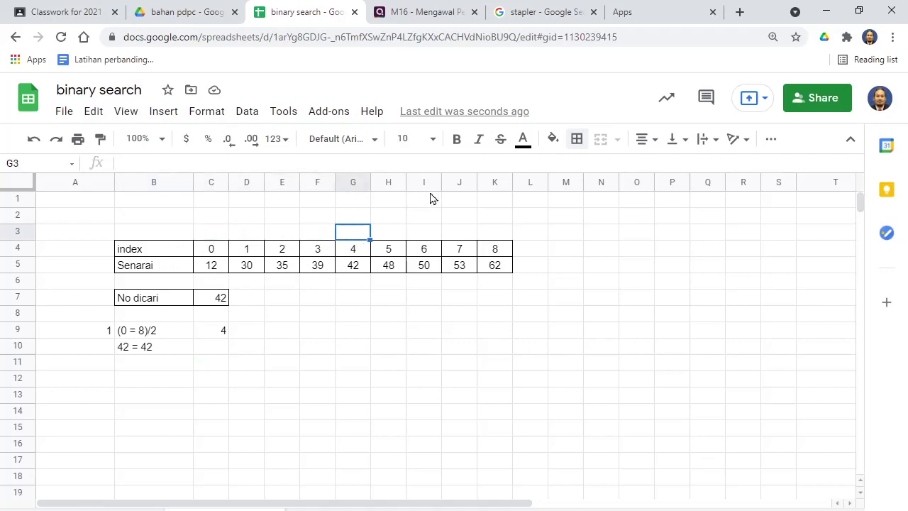
click(353, 263)
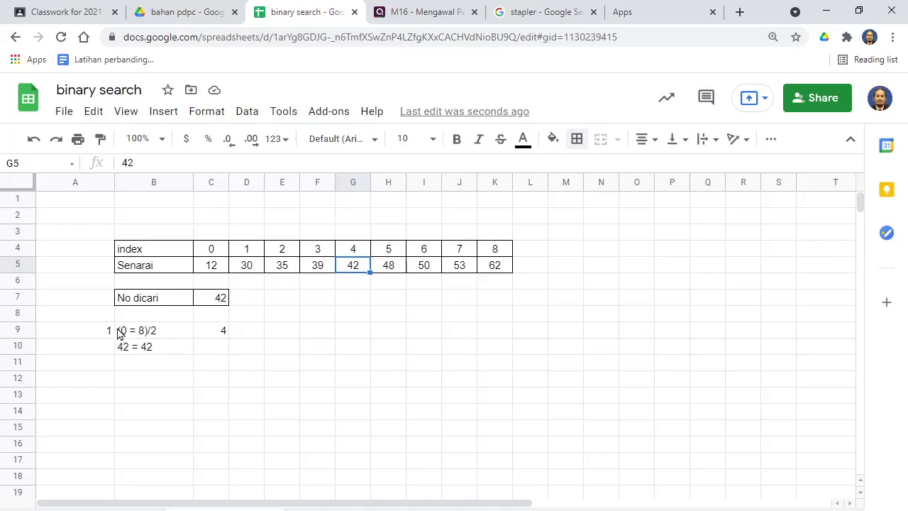
Delete the calculation and comparison in B9:E10 and the Senarai values in C5:K5.
drag(117, 332, 277, 354)
key(Delete)
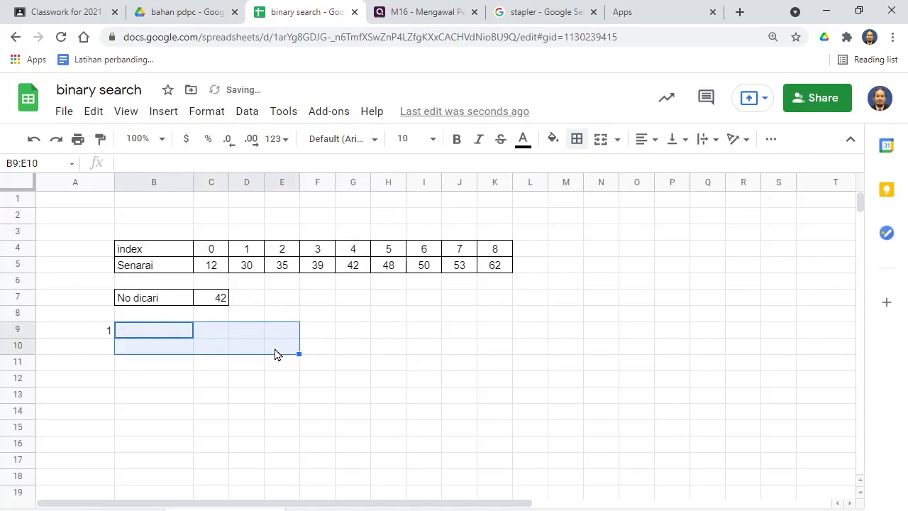
drag(211, 264, 516, 266)
key(Delete)
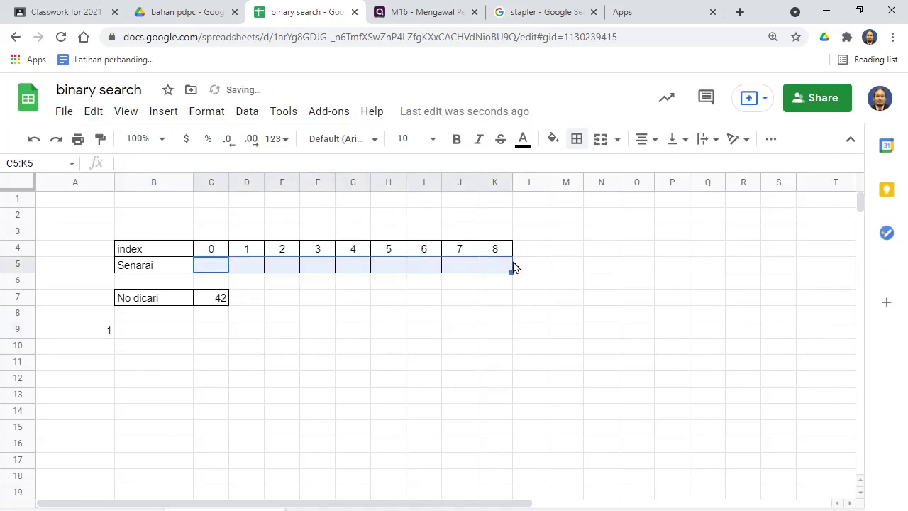
Switch to Buku Teks T3.pdf in Nitro Pro and read Contoh 3.4 on character binary search, highlighting its problem statement.
click(317, 510)
scroll(383, 125, down, 10)
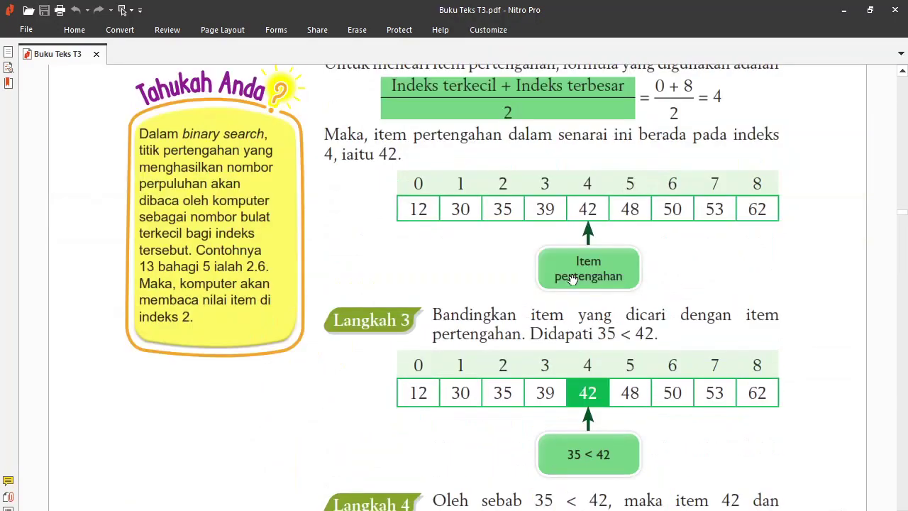
scroll(573, 279, down, 3)
scroll(573, 281, down, 10)
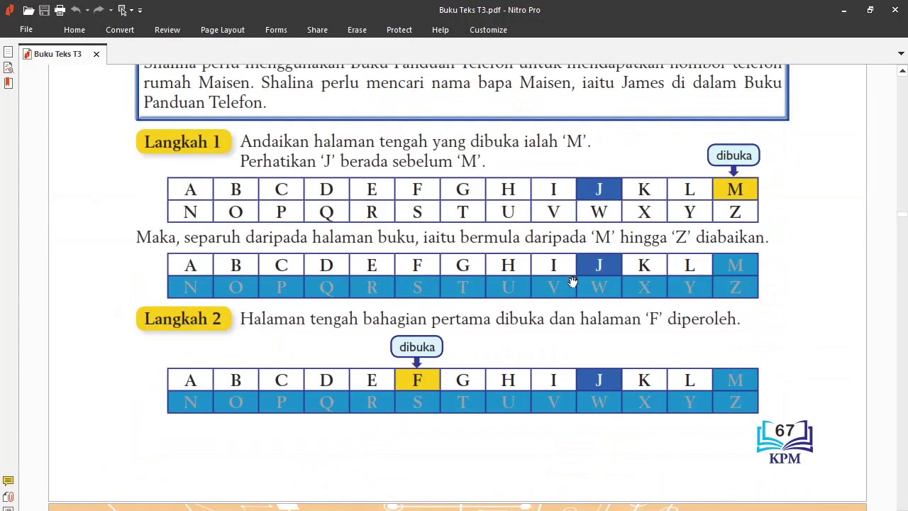
scroll(573, 282, up, 1)
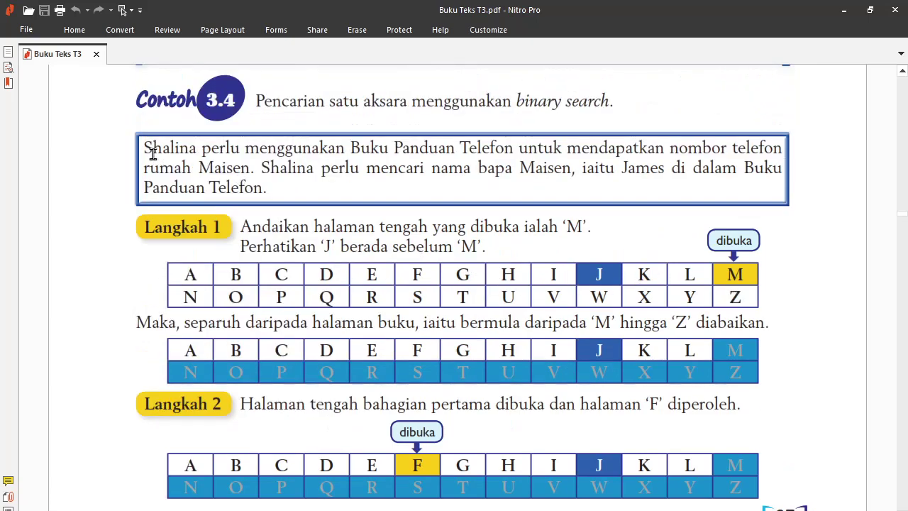
drag(152, 154, 754, 162)
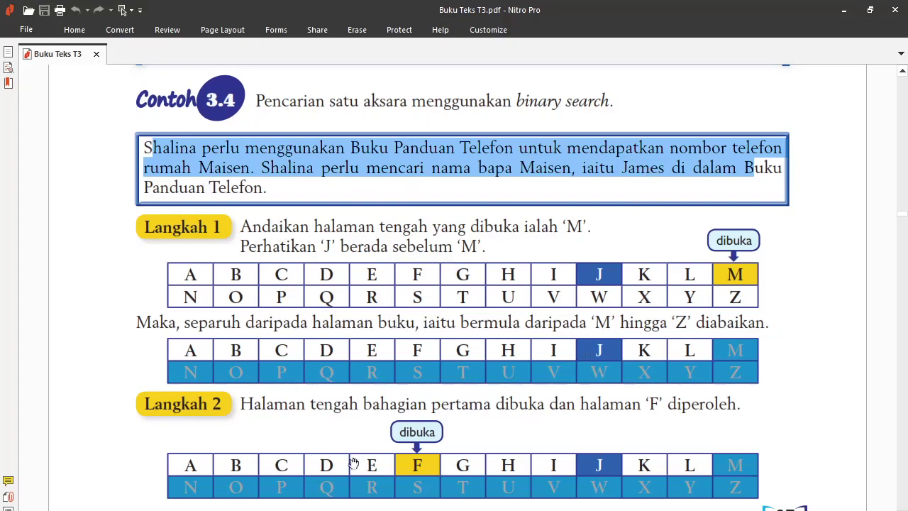
Switch back to the binary search spreadsheet and examine the first and last Senarai letters and their index numbers.
key(alt+Tab)
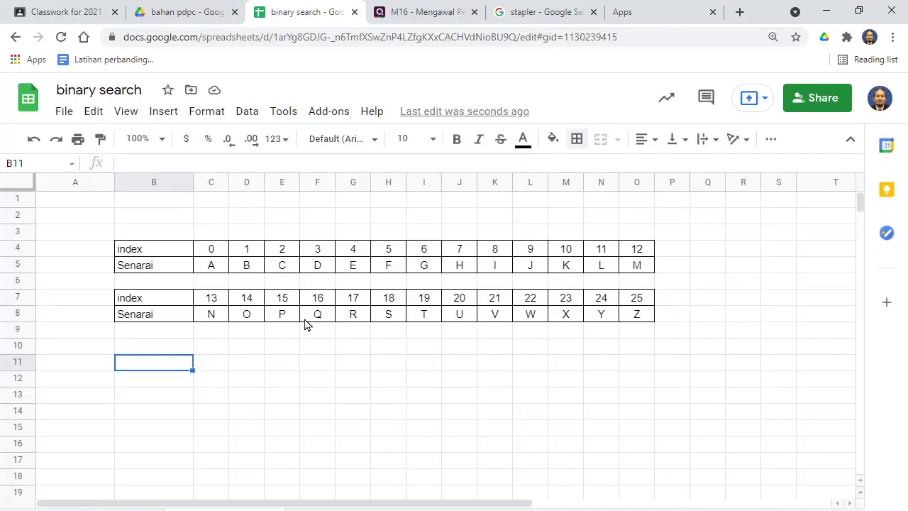
click(211, 270)
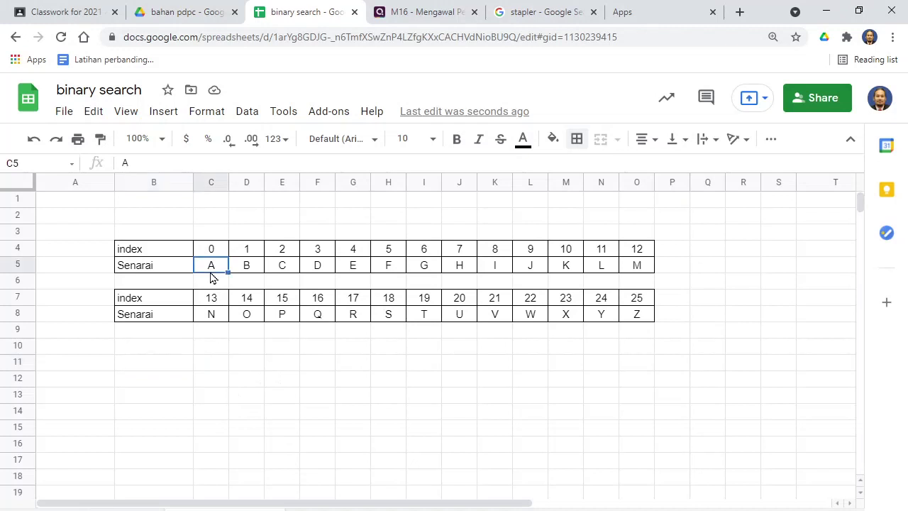
click(633, 319)
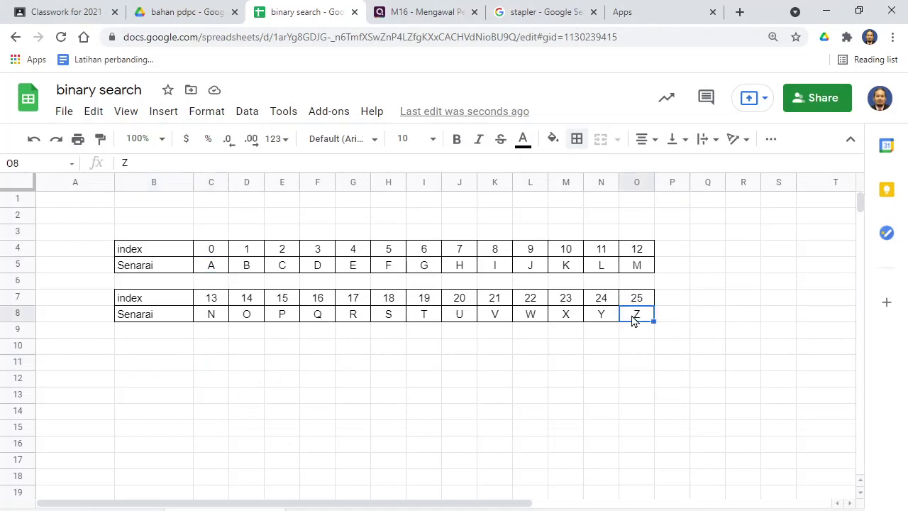
click(199, 254)
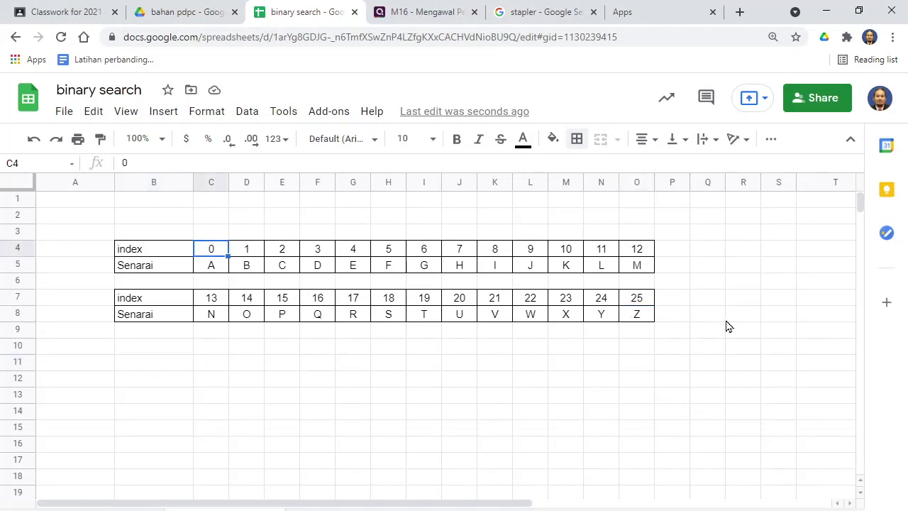
click(642, 304)
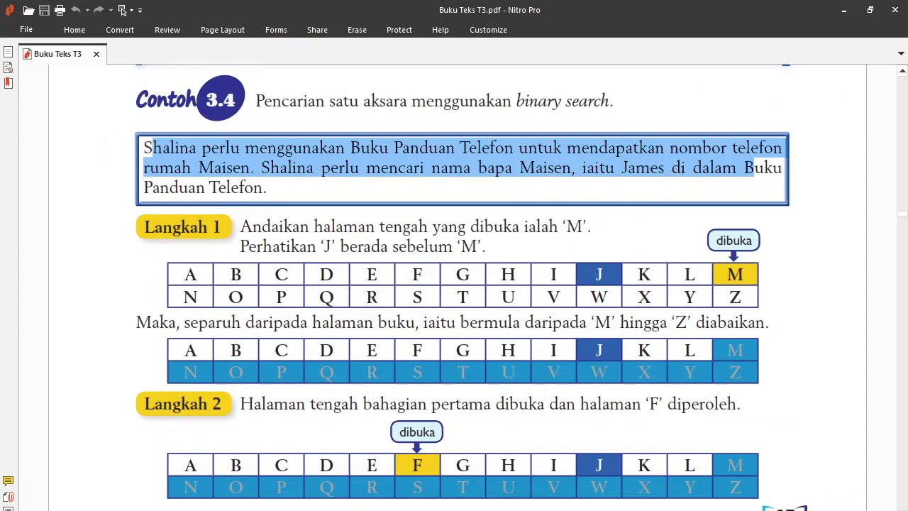
click(263, 472)
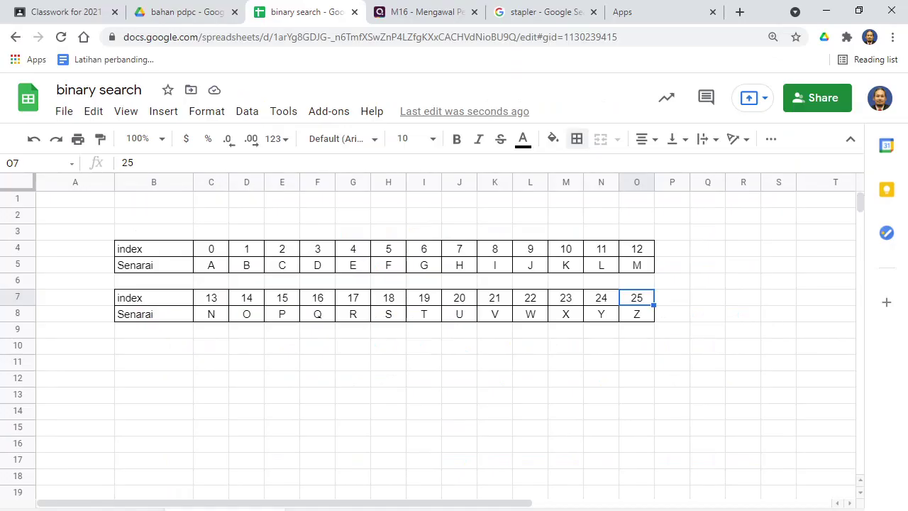
Enter the step number 1 in A11, below the A to Z index table.
click(203, 397)
click(122, 355)
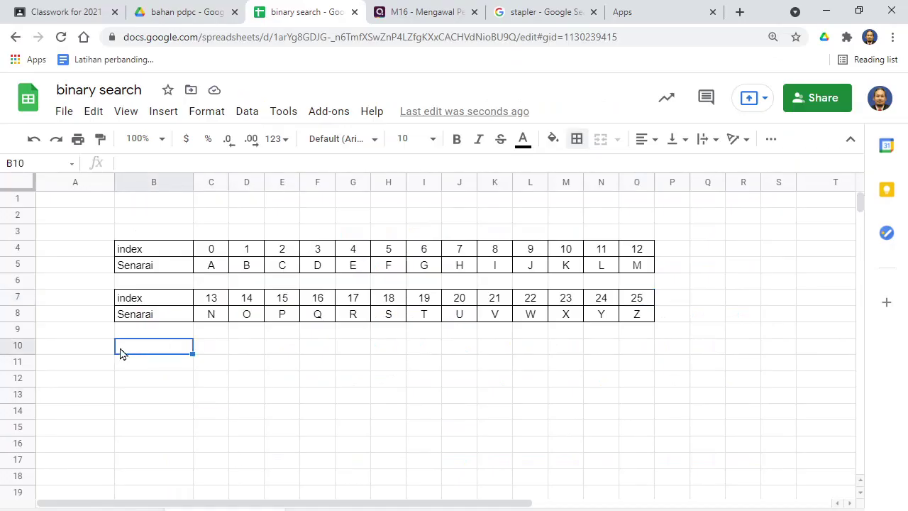
click(63, 364)
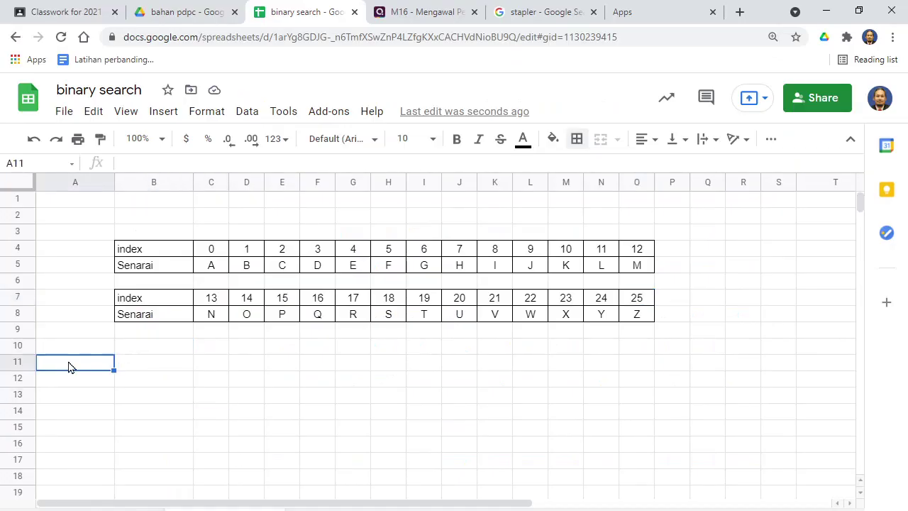
text(1)
click(146, 363)
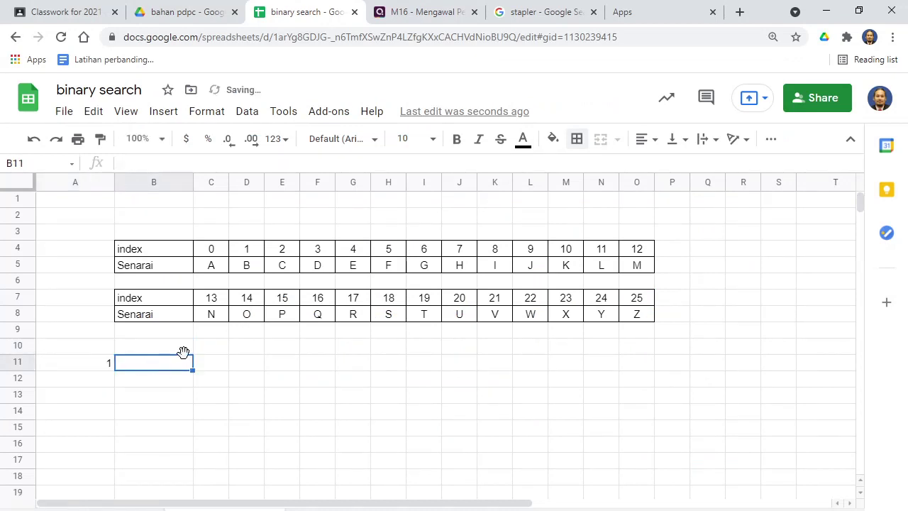
Check the first and last index numbers and enter the midpoint calculation (0+25)/2 as text in B11.
click(213, 247)
click(648, 304)
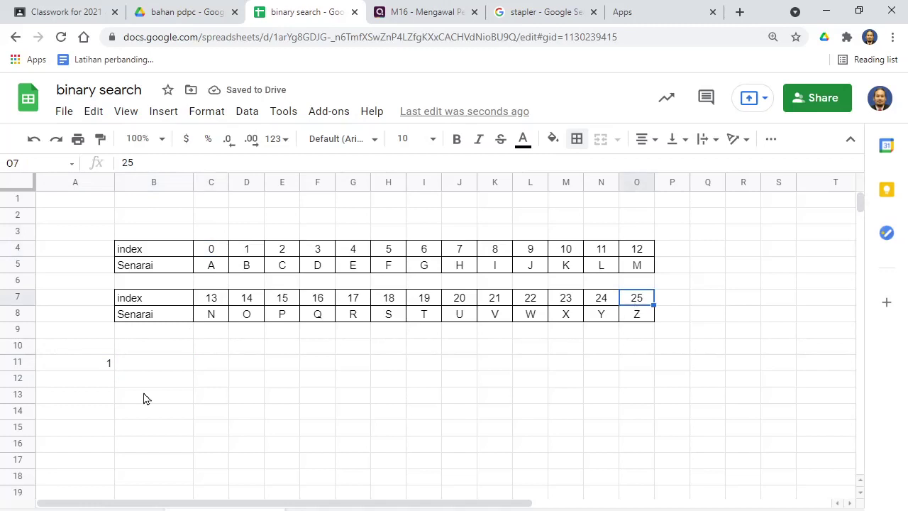
click(139, 366)
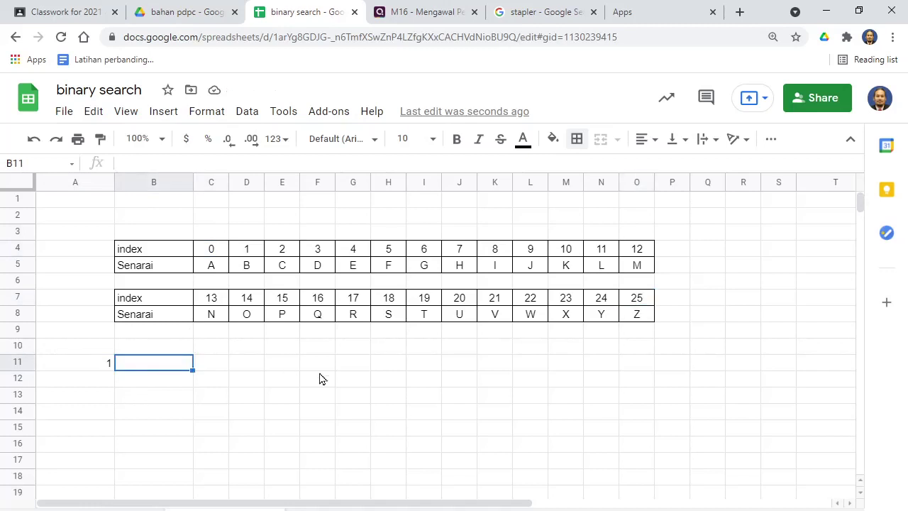
text(90+25)
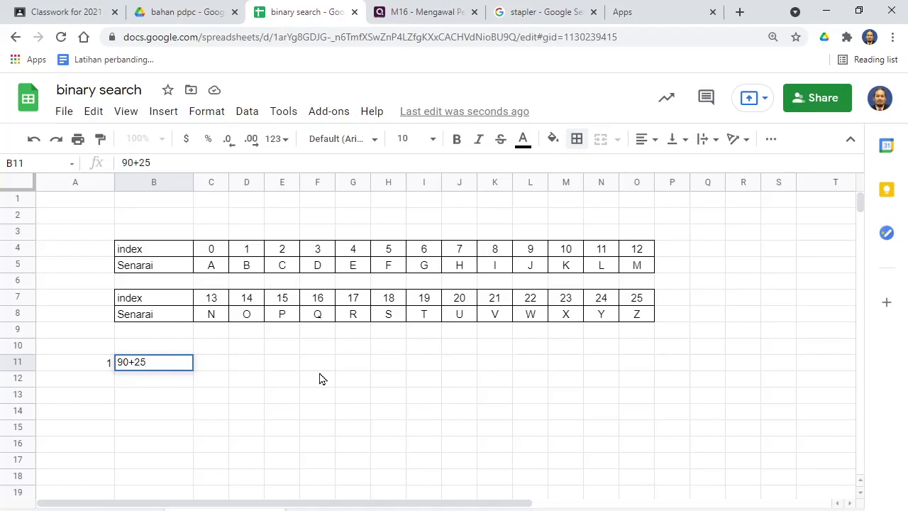
key(BackSpace)
key(BackSpace)
key(BackSpace)
text(()
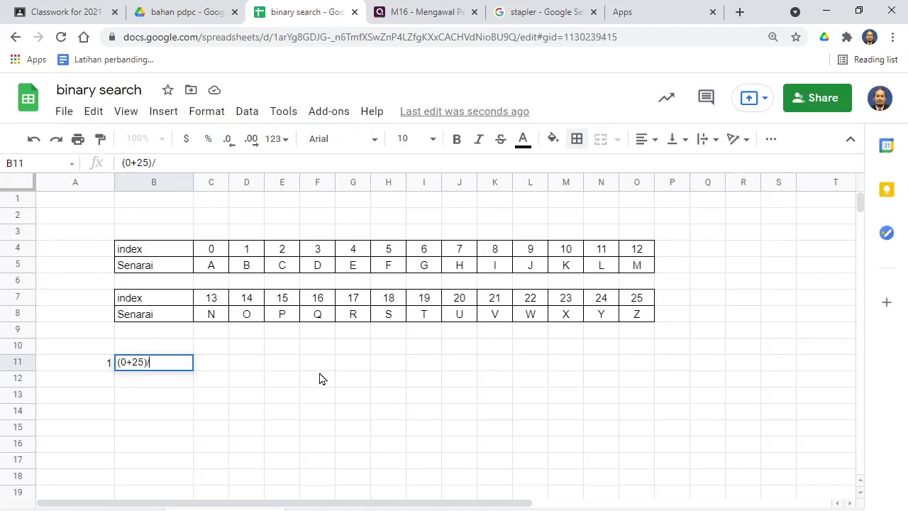
text(0+25)/2)
Enter the midpoint index 12 in C11 and look up the Senarai letter at that index.
click(217, 366)
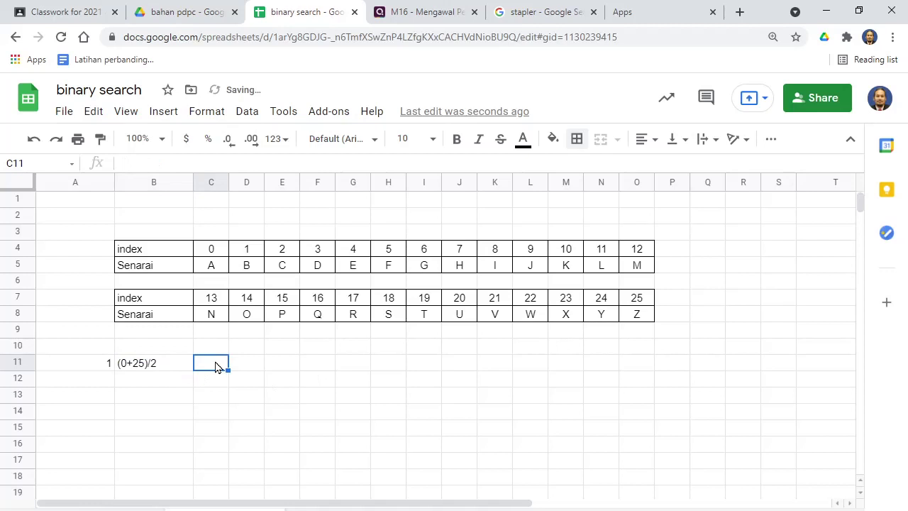
text(12)
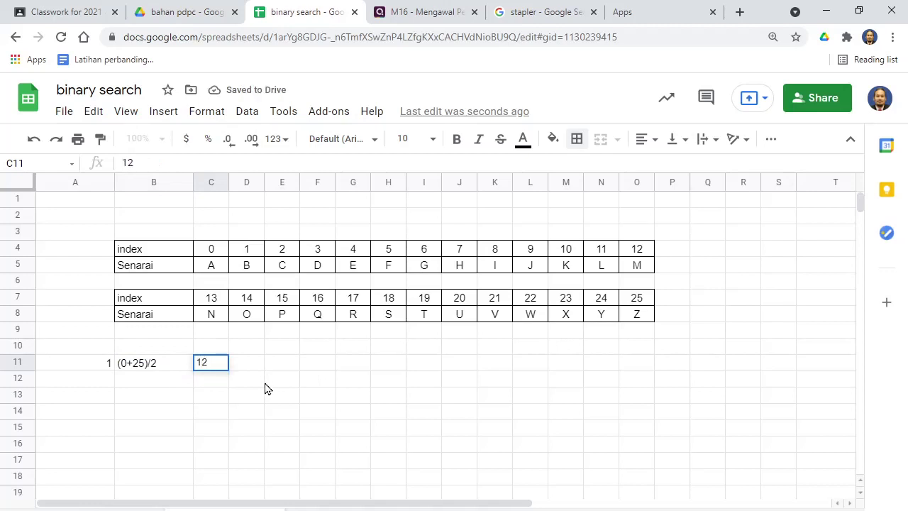
click(262, 383)
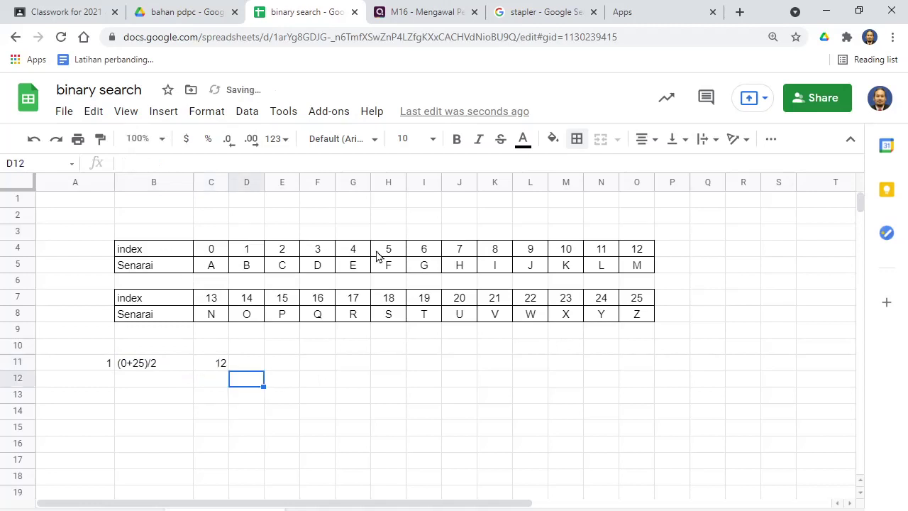
click(637, 270)
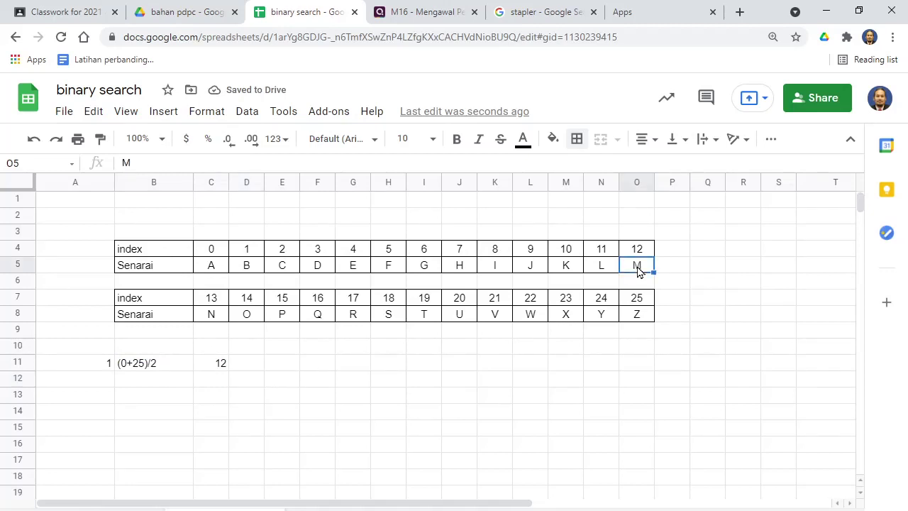
click(146, 379)
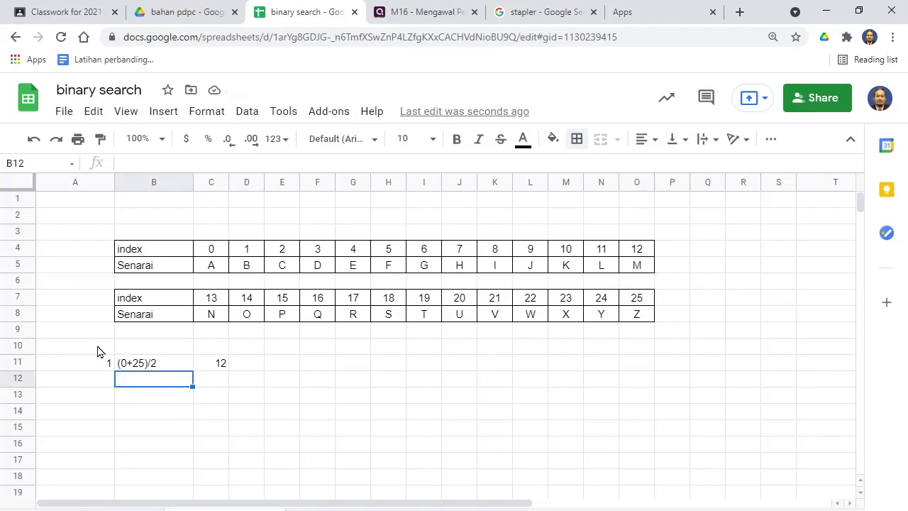
Insert one blank row below row 10, above the midpoint calculation.
right_click(18, 364)
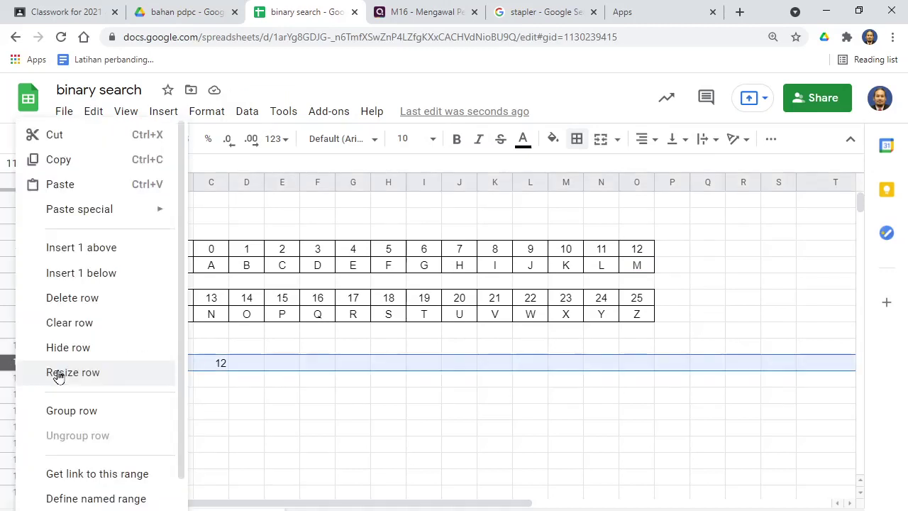
click(81, 273)
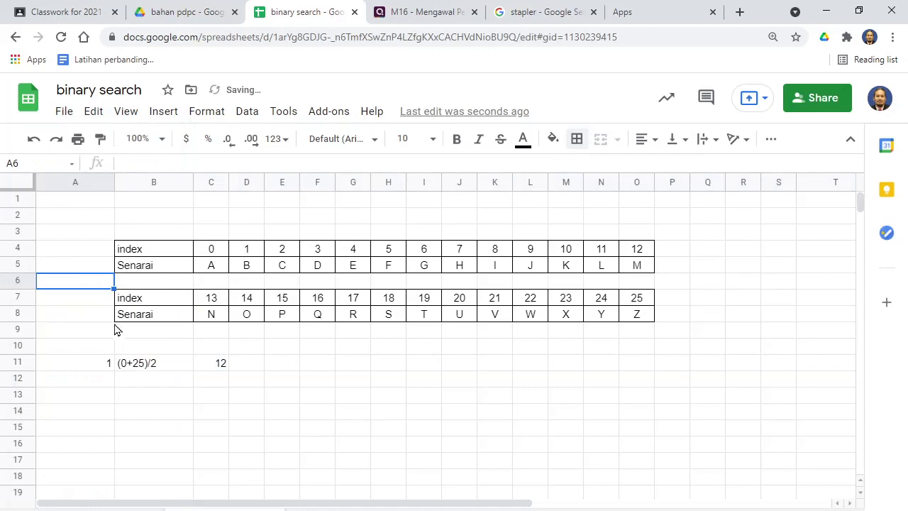
click(18, 345)
right_click(18, 345)
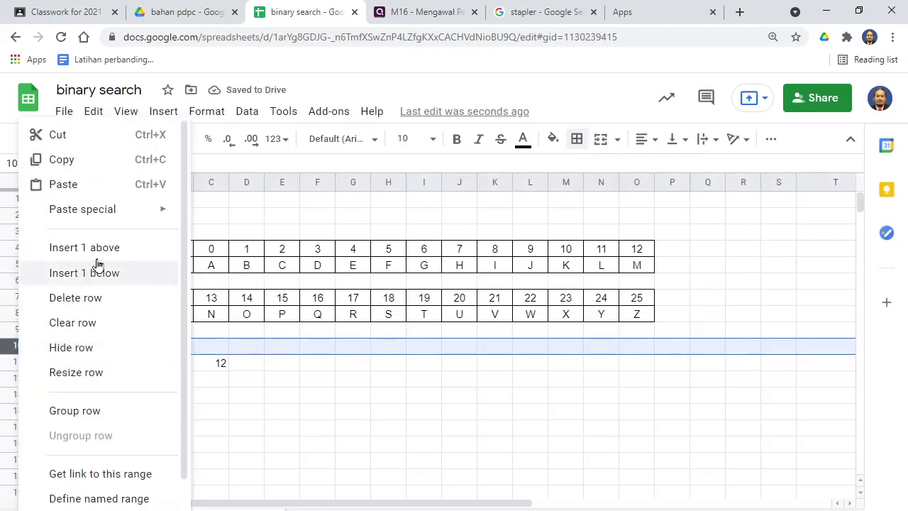
click(96, 273)
Enter the label "Nilai dicari" in B10 and the search letter J in C10.
click(166, 337)
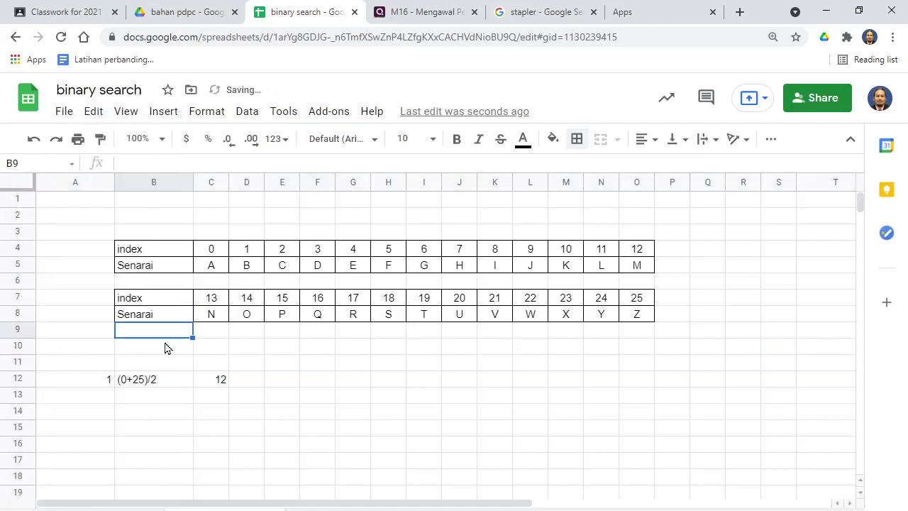
click(166, 344)
text(Nilai dicari)
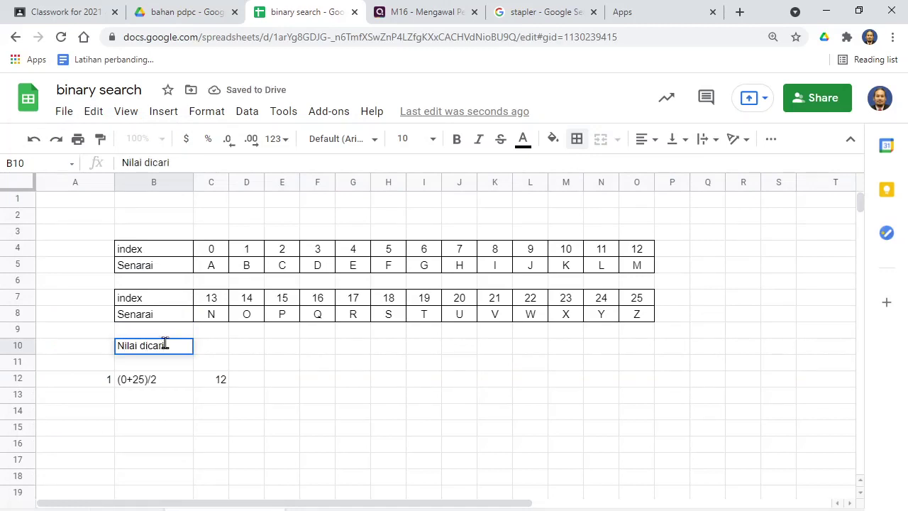
click(215, 353)
text(J)
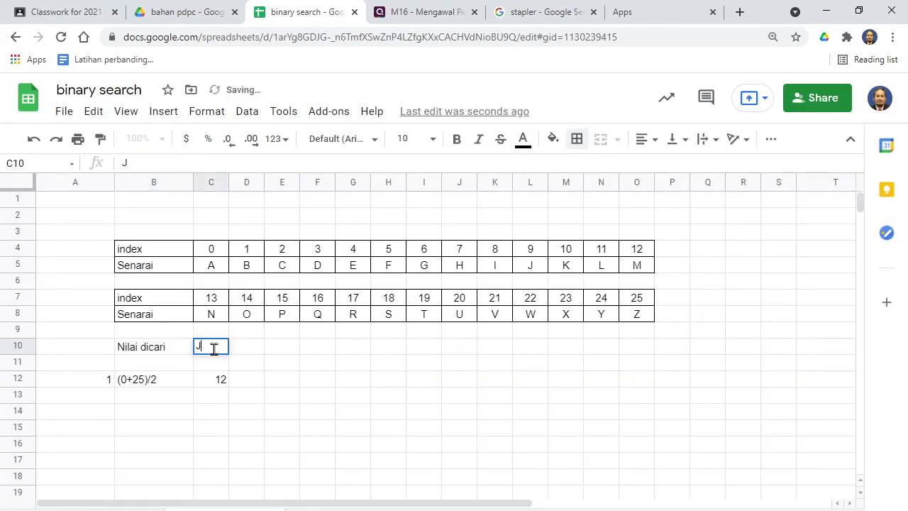
Write the comparison "Adakah J = M" across B13:E13, with each part in its own cell.
click(153, 404)
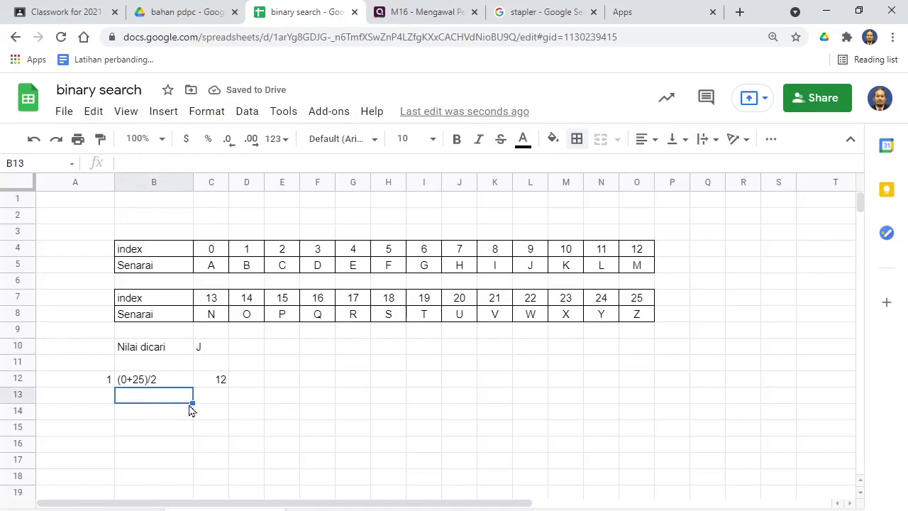
text(Adakah)
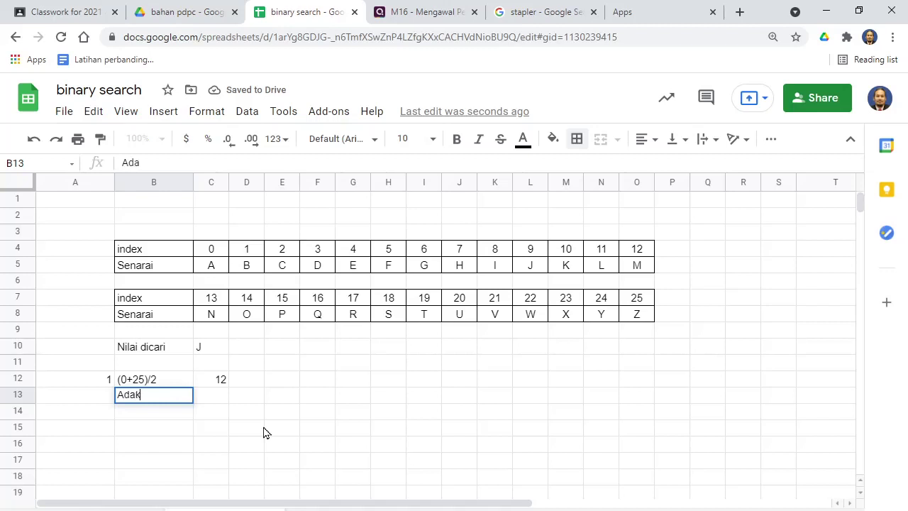
click(210, 397)
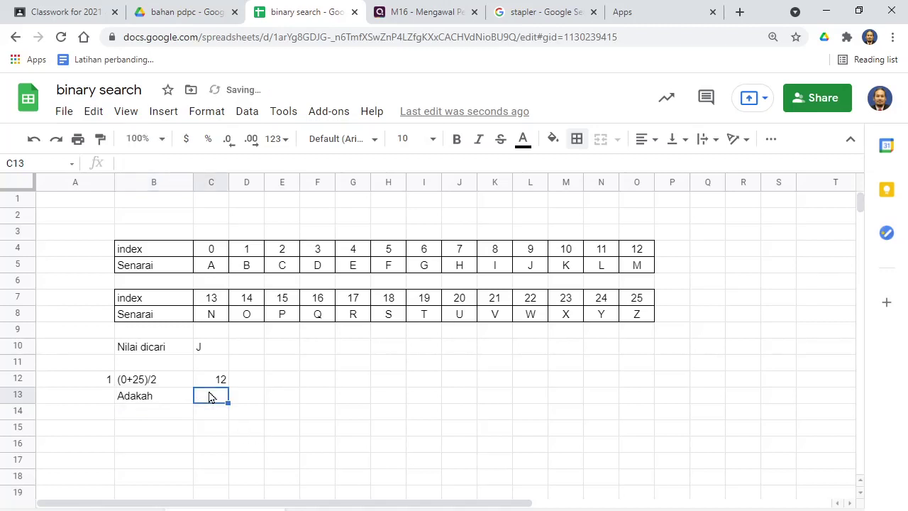
text(J)
click(251, 399)
text('=)
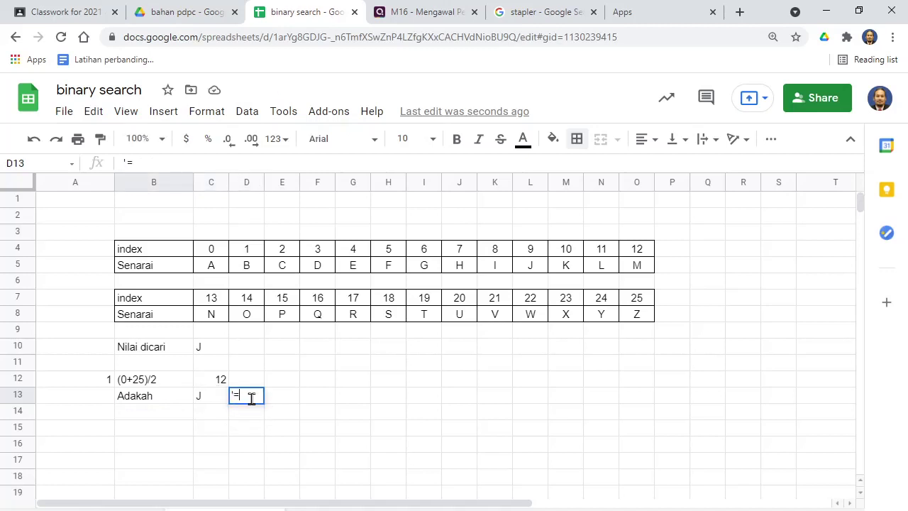
key(Return)
click(290, 398)
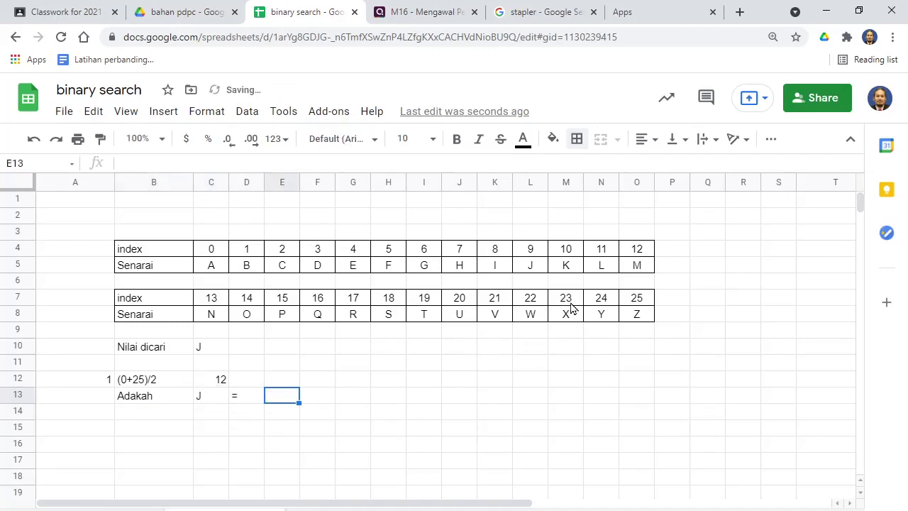
text(M)
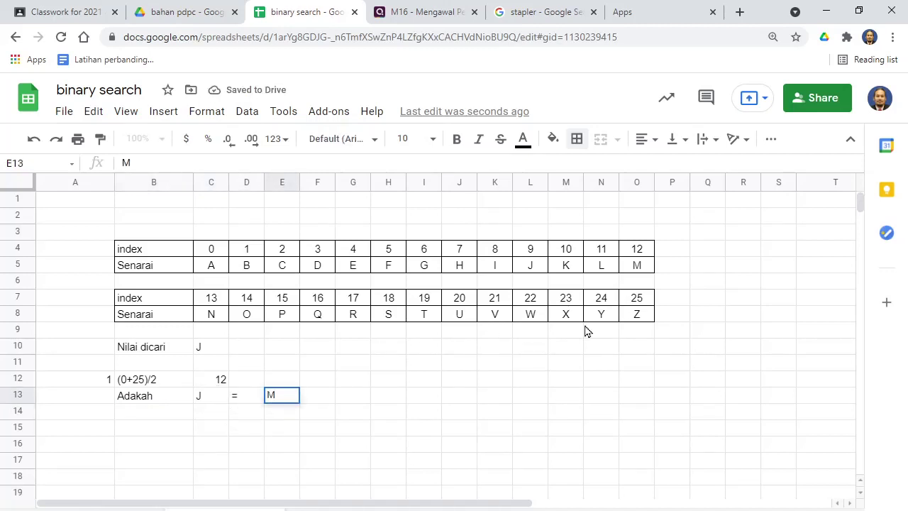
Enter the comparison result "J < M" in C14, below the equality check.
click(190, 415)
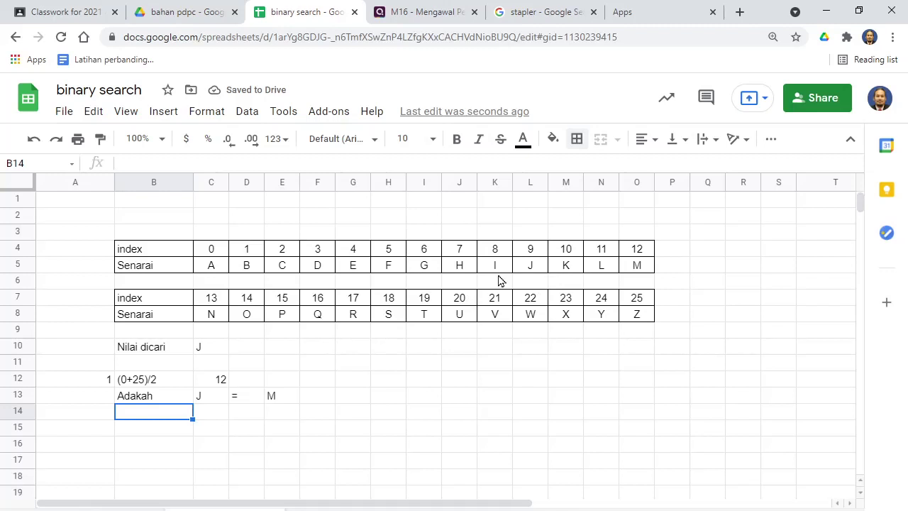
click(219, 416)
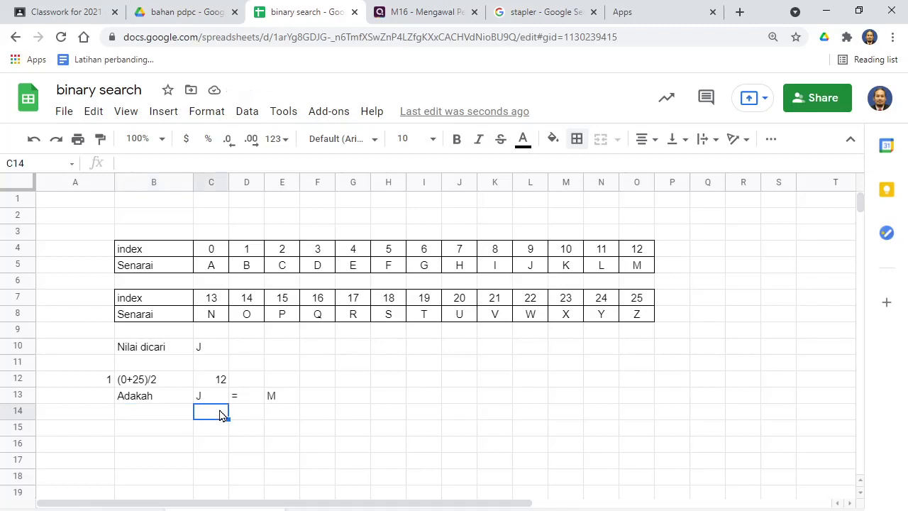
text(J)
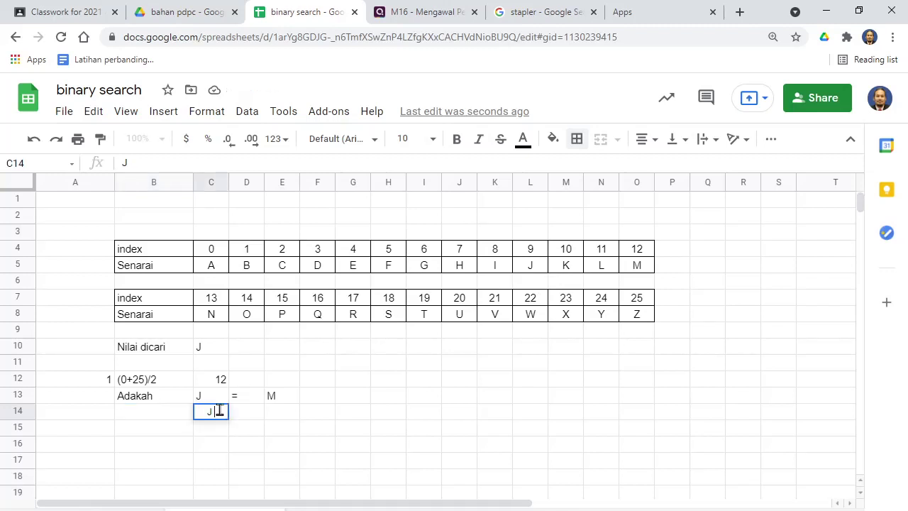
text( < M)
key(Return)
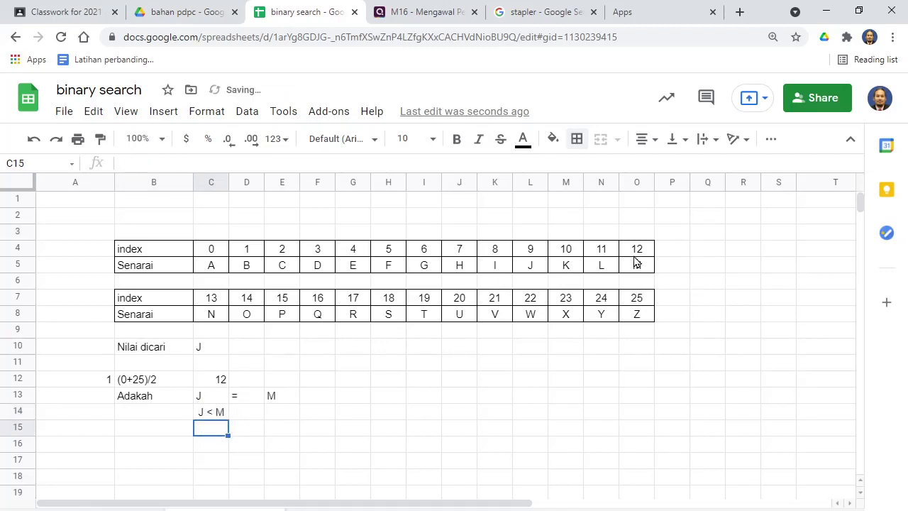
Copy the index and Senarai labels with the entries for indices 0 to 11 from B4:N5 to B16.
drag(638, 254, 649, 283)
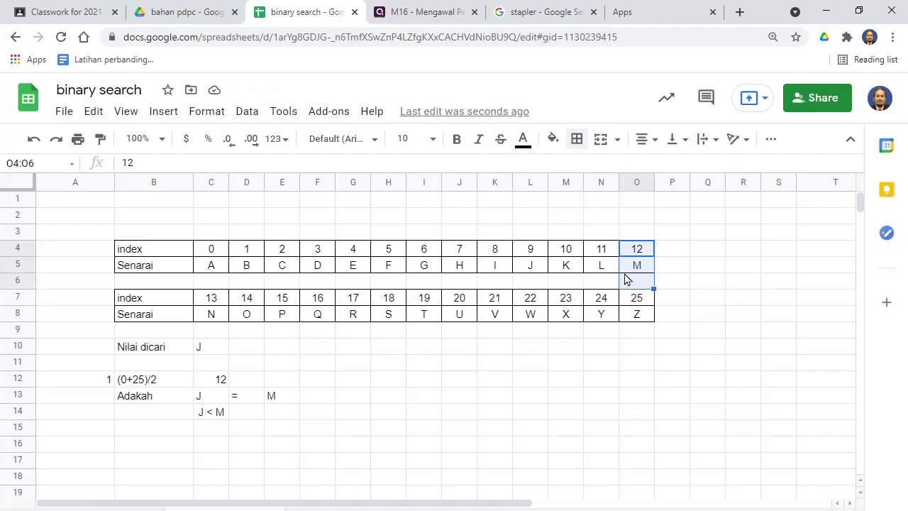
drag(132, 250, 607, 274)
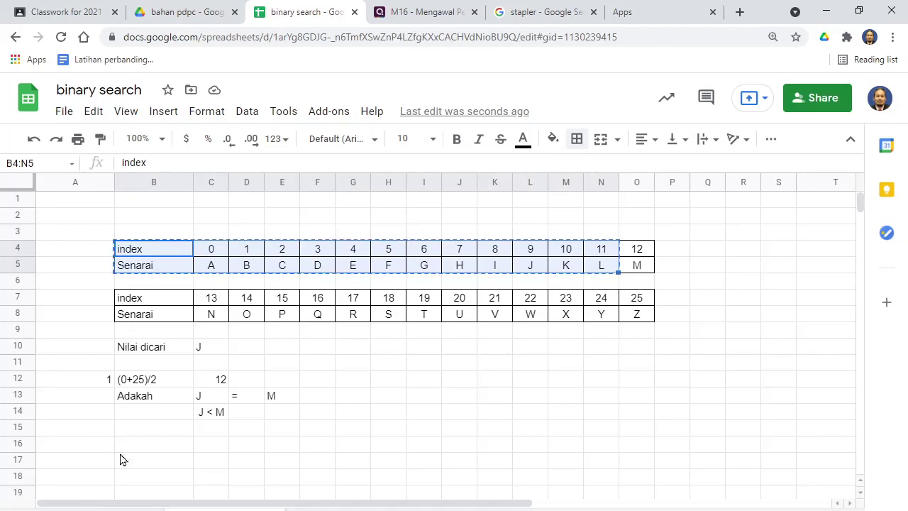
key(ctrl+c)
click(150, 449)
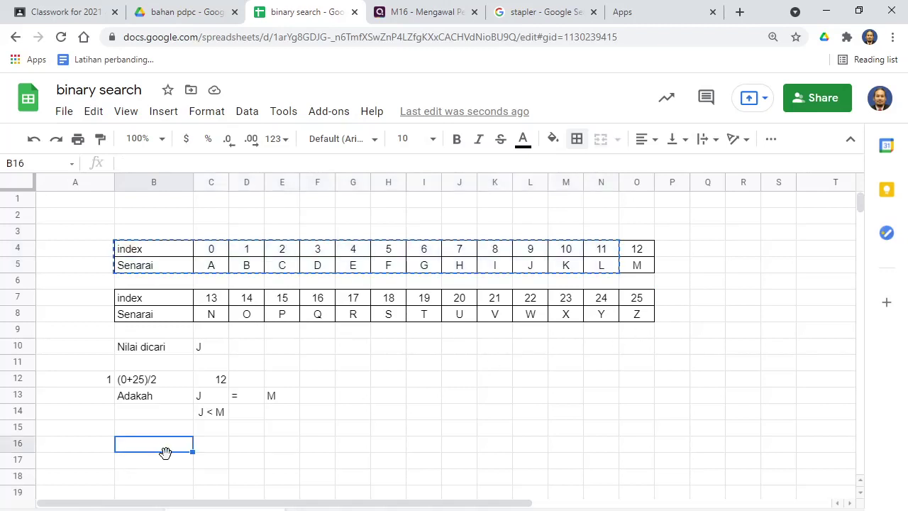
key(ctrl+v)
click(463, 383)
Enter the label "Item tengah" in B19, below the copied table of indices 0 to 11.
scroll(464, 392, down, 5)
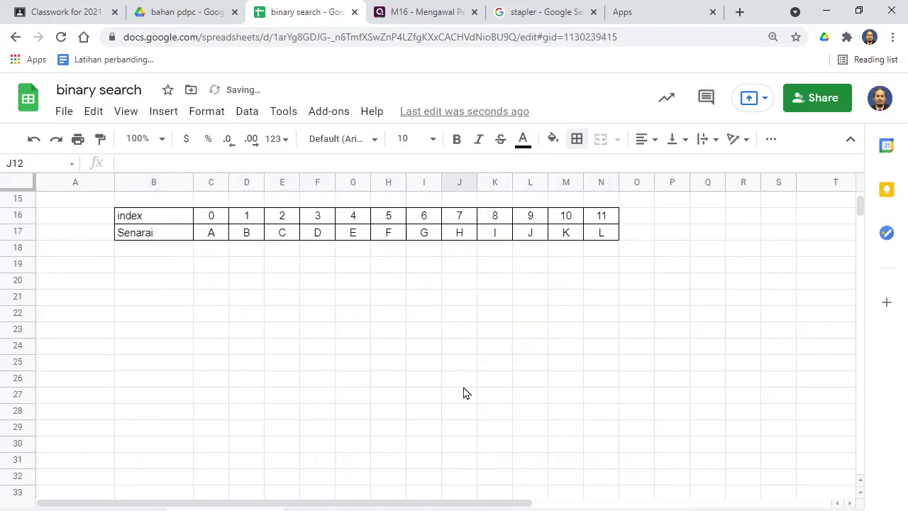
scroll(465, 393, up, 3)
click(144, 368)
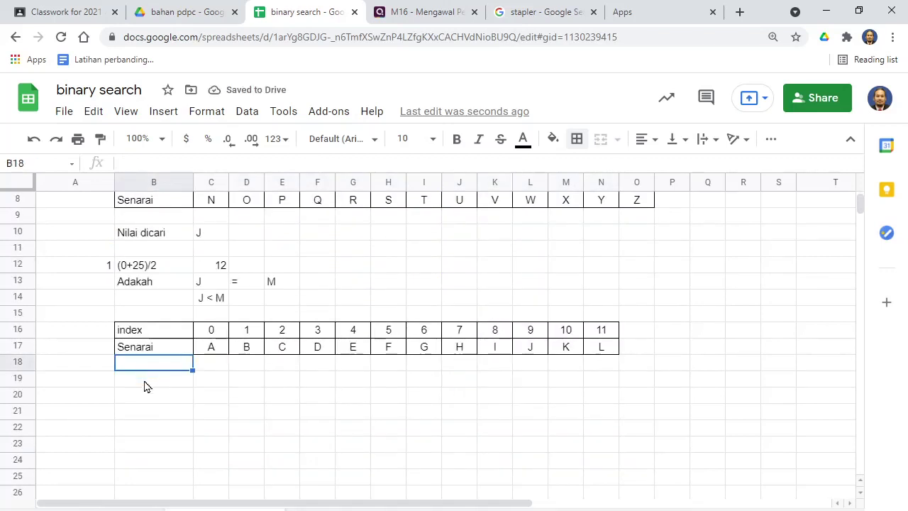
click(144, 384)
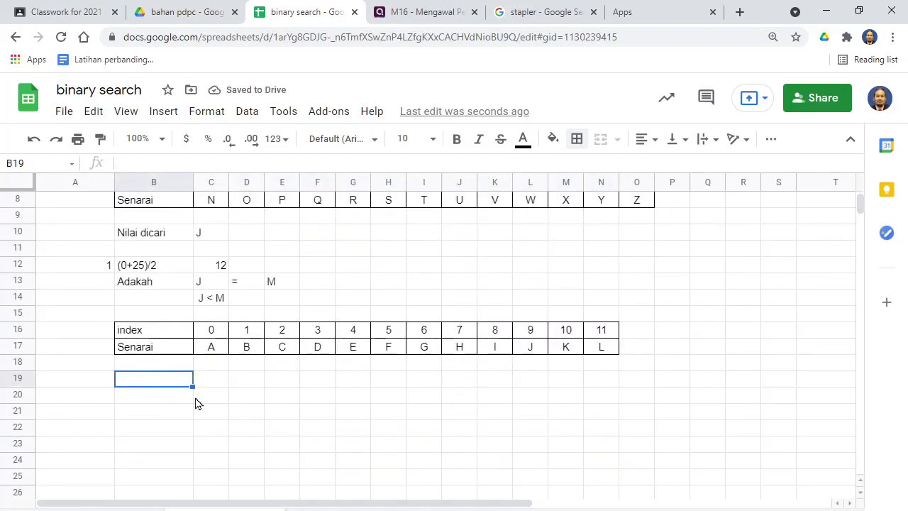
text(T)
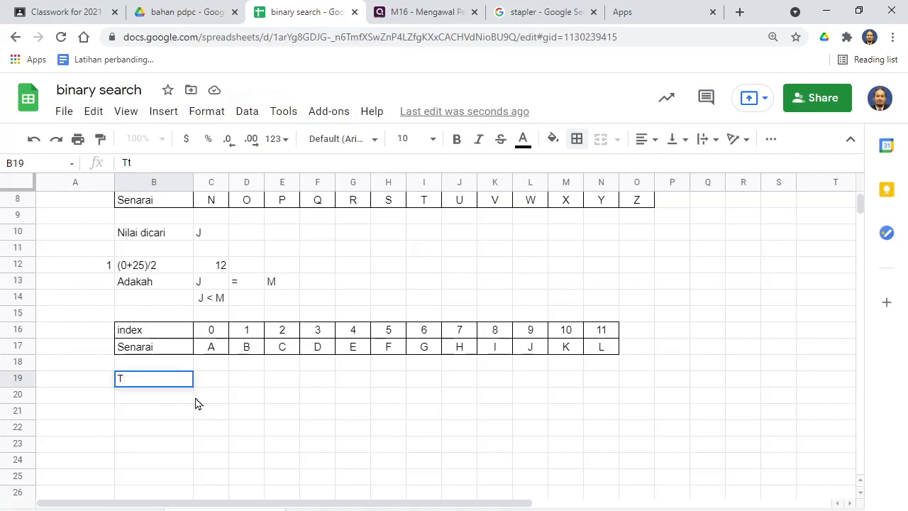
key(Escape)
text(Item tengah)
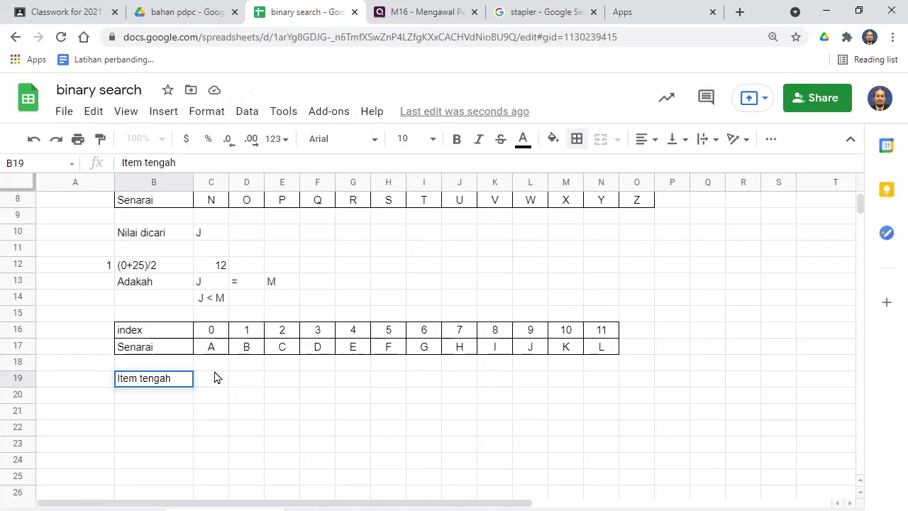
Enter the middle-index calculation "(0+11)/2 = 5" as text in C19.
click(215, 369)
click(216, 377)
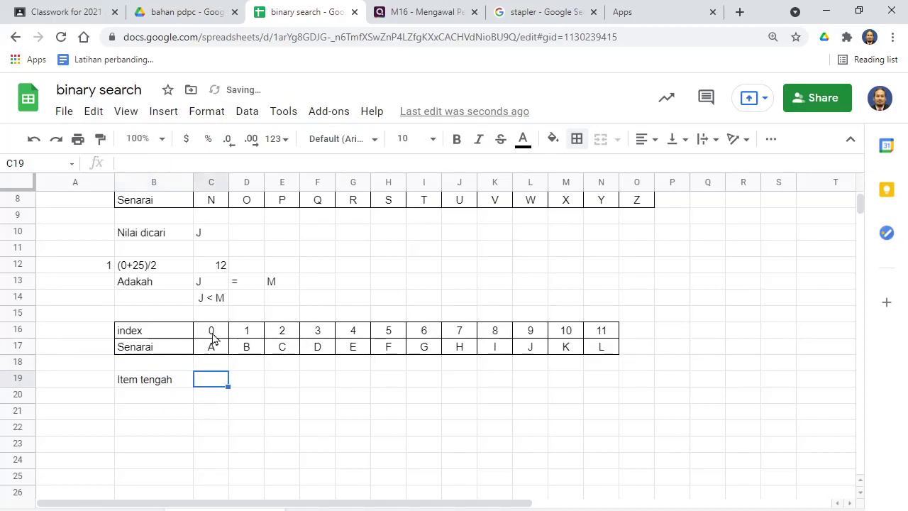
text((0+1)
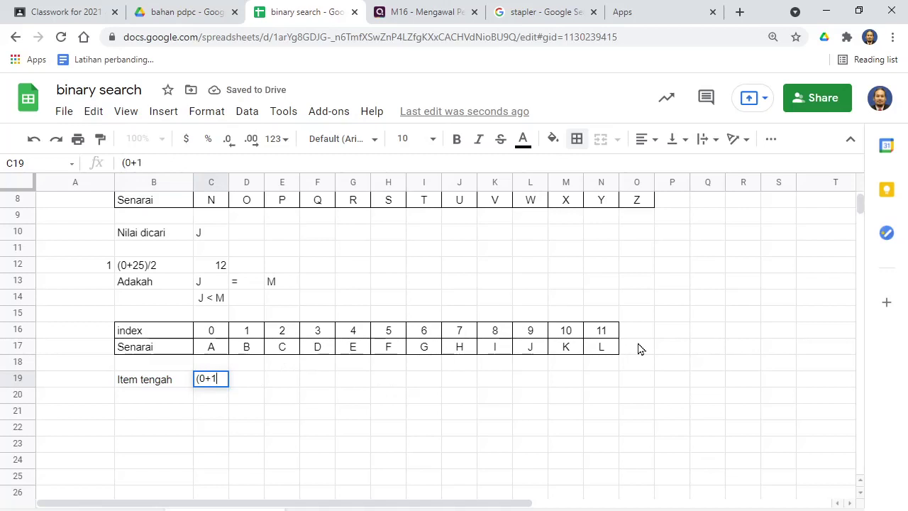
text(1)/2)
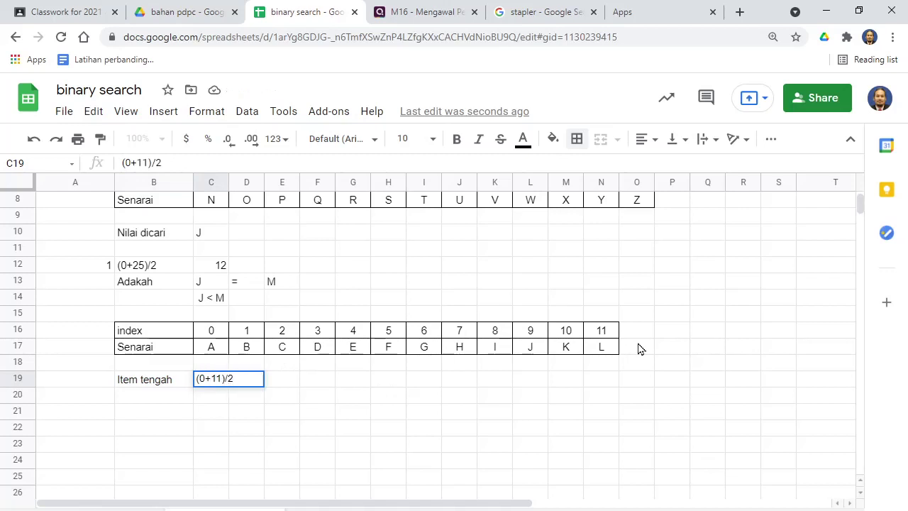
click(279, 392)
click(215, 383)
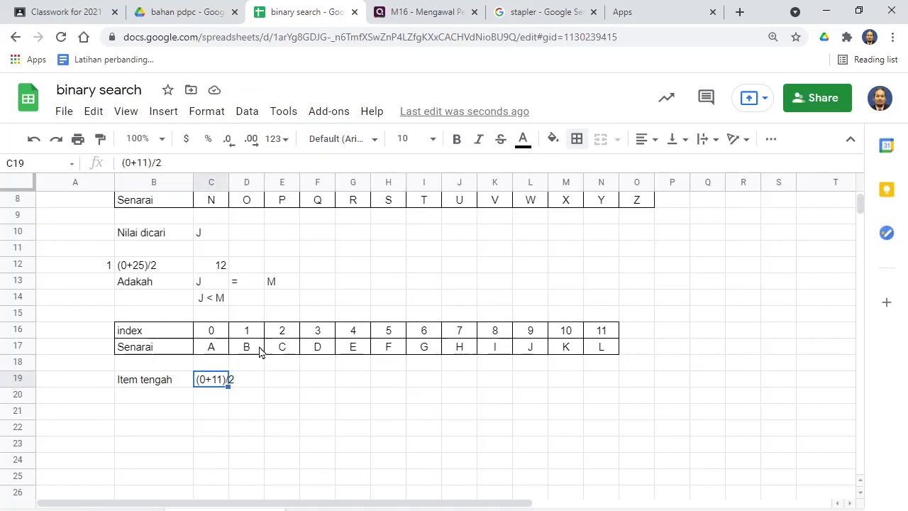
click(206, 162)
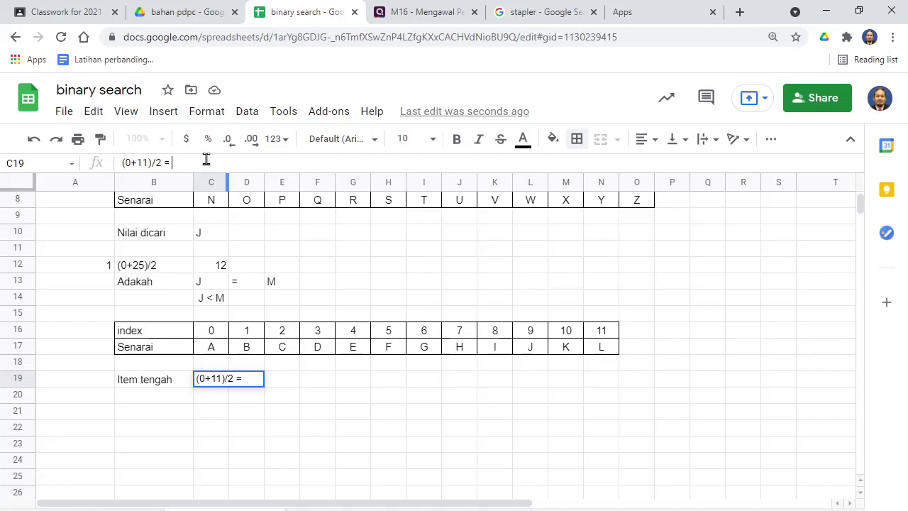
text(5)
key(Return)
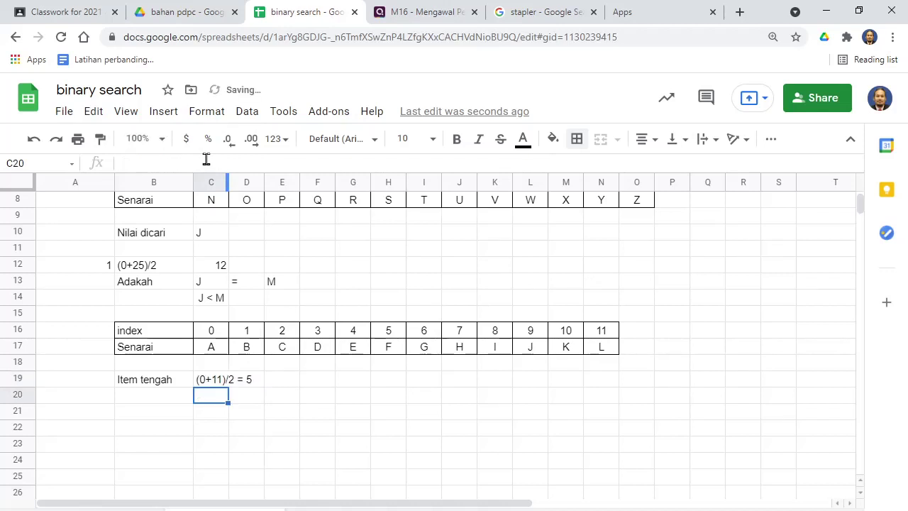
Copy the "Adakah J = M" comparison from B13:E13 to B20, under the middle-item row.
click(161, 403)
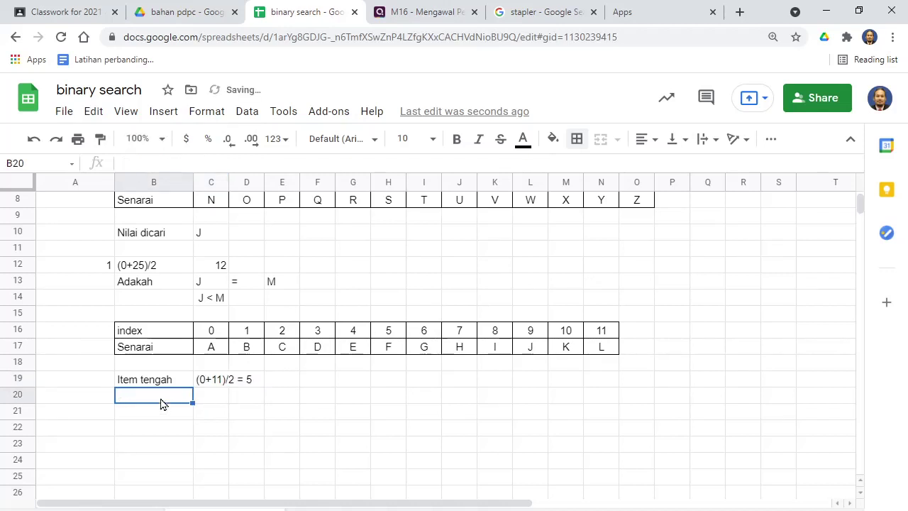
click(394, 334)
click(396, 349)
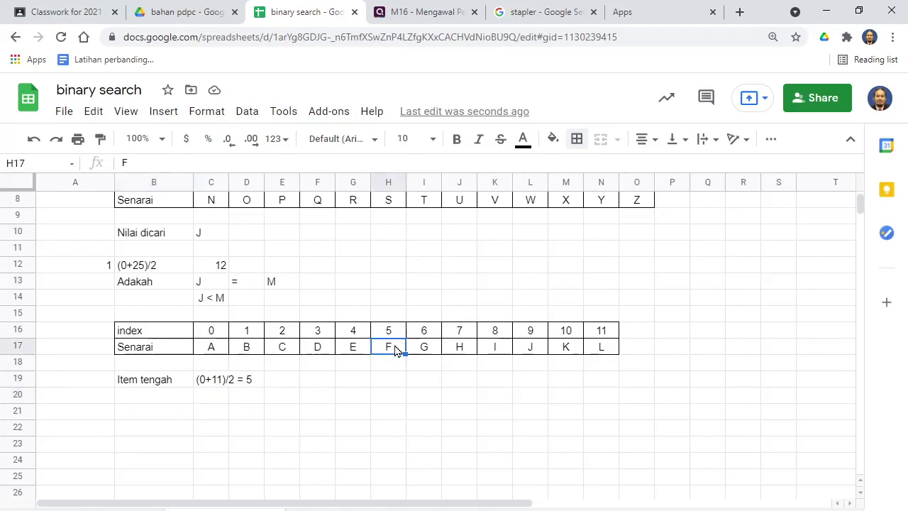
click(163, 398)
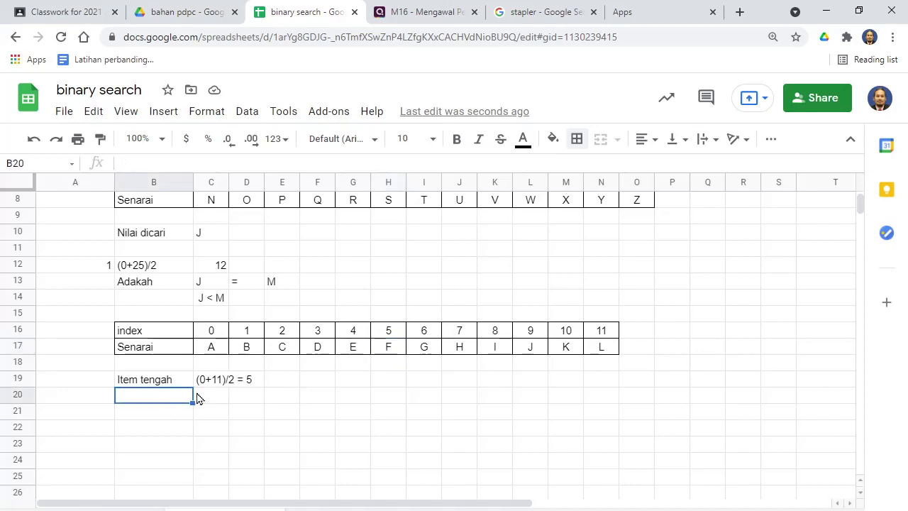
click(141, 283)
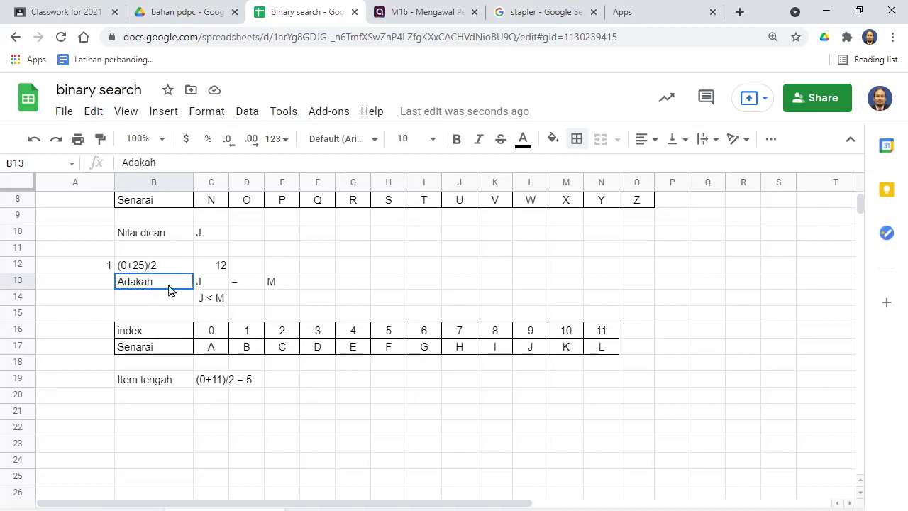
drag(170, 285, 281, 287)
key(ctrl+c)
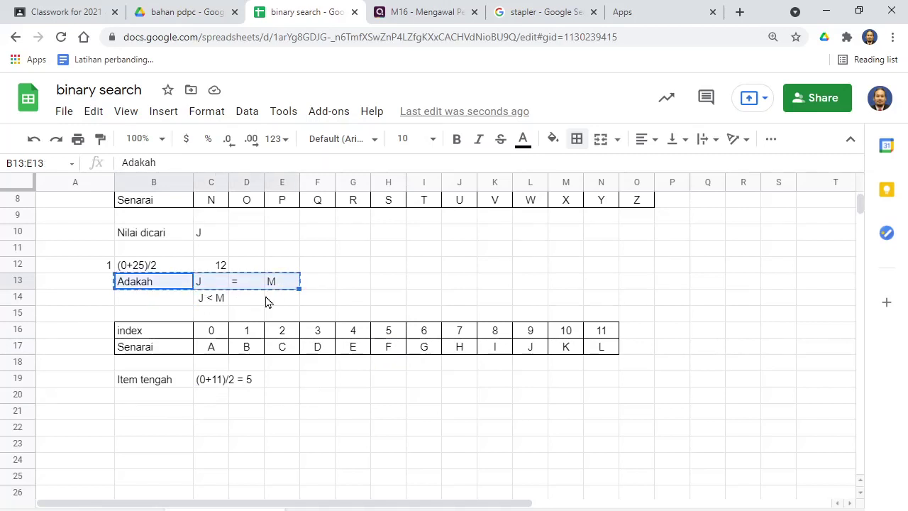
click(141, 401)
key(ctrl+v)
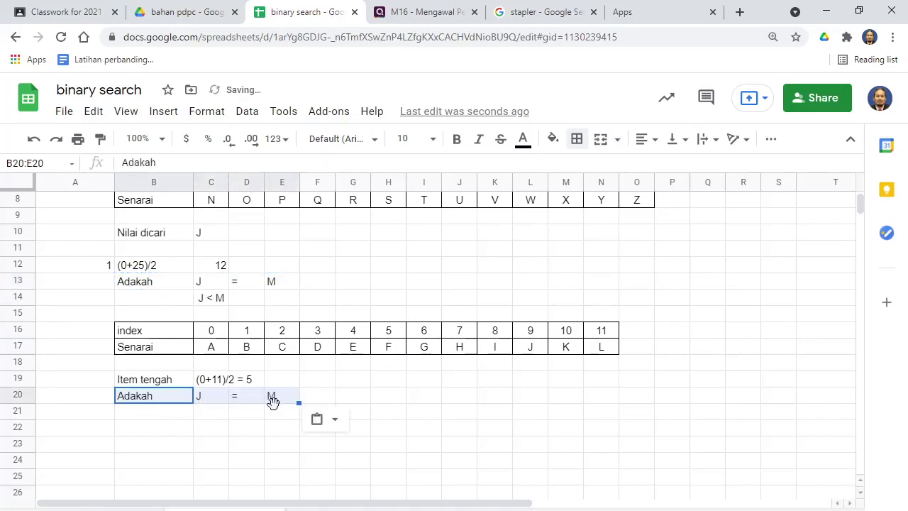
click(217, 461)
Replace the compared letter in E20 with F.
click(285, 400)
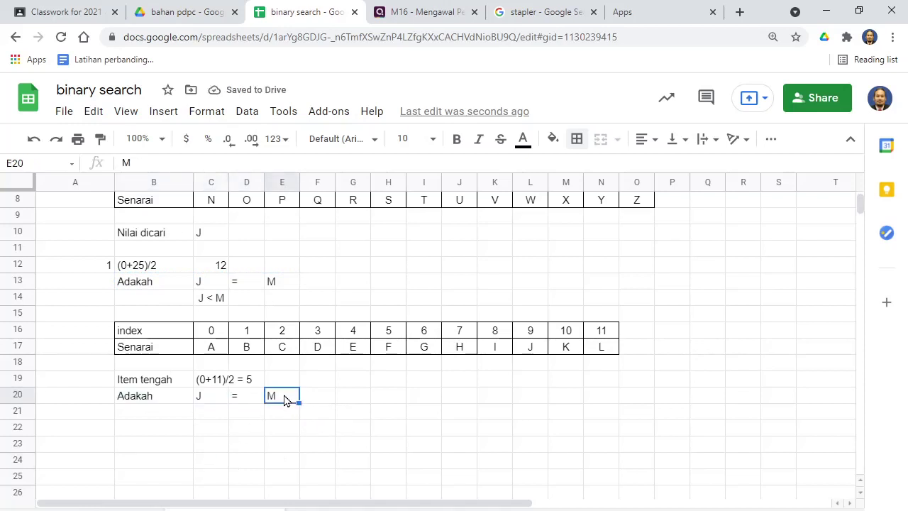
text(f)
key(BackSpace)
text(F)
click(293, 422)
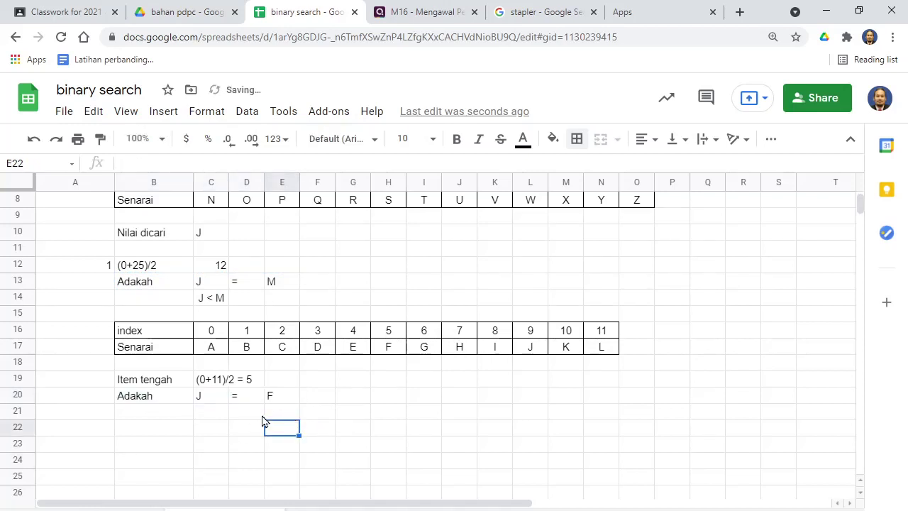
Enter the comparison result "J > F" in C21, below the second equality check.
click(383, 351)
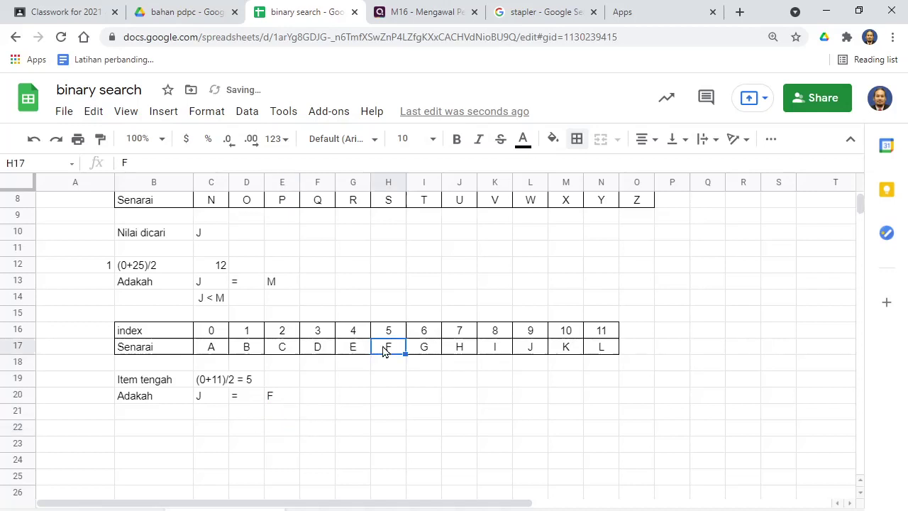
click(542, 352)
click(149, 422)
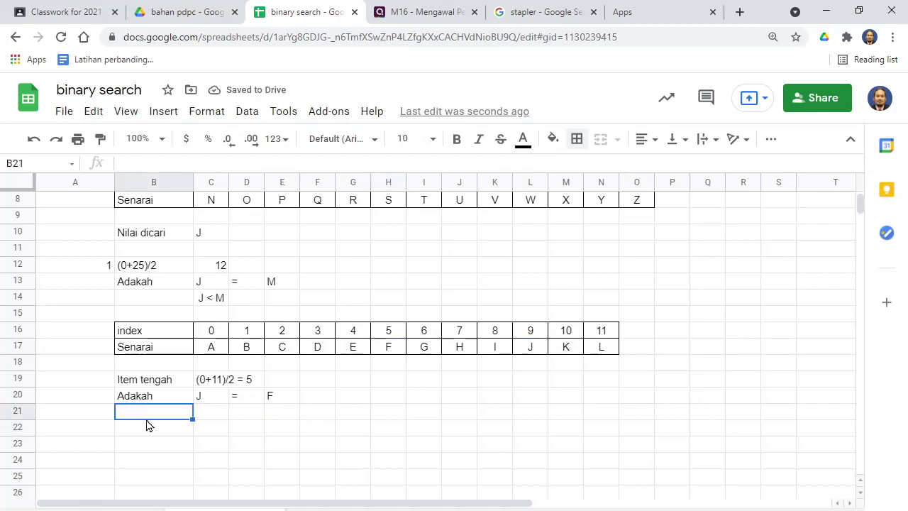
double_click(205, 413)
text(J)
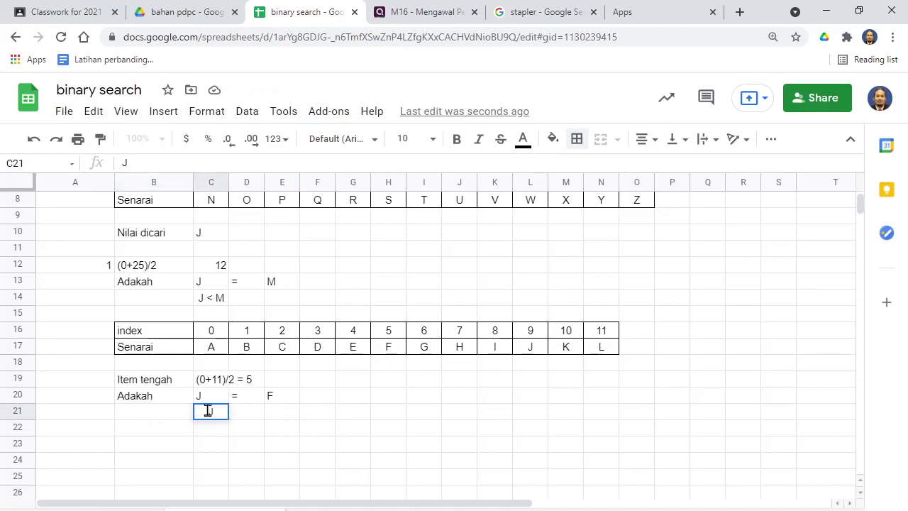
text( > F)
click(248, 453)
click(225, 428)
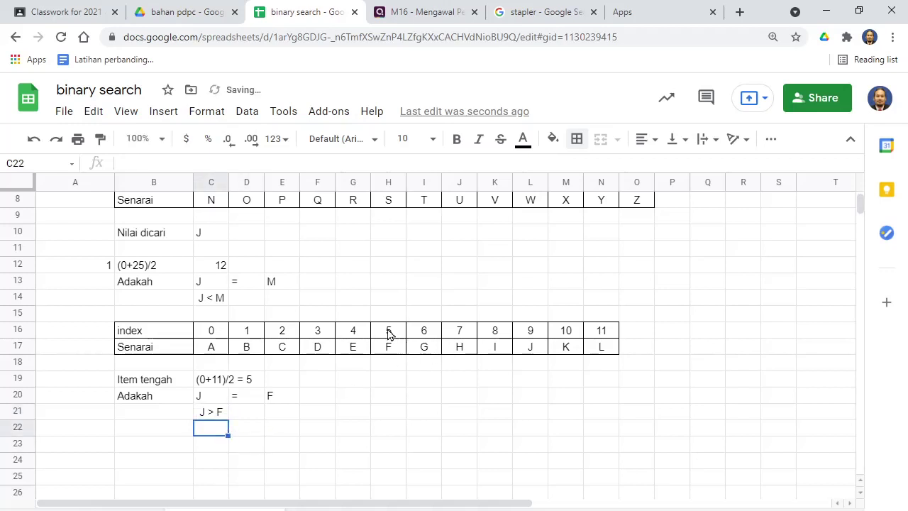
Copy the index and Senarai table with indices 0 to 11 from B16:N17 to B23.
drag(389, 333, 206, 355)
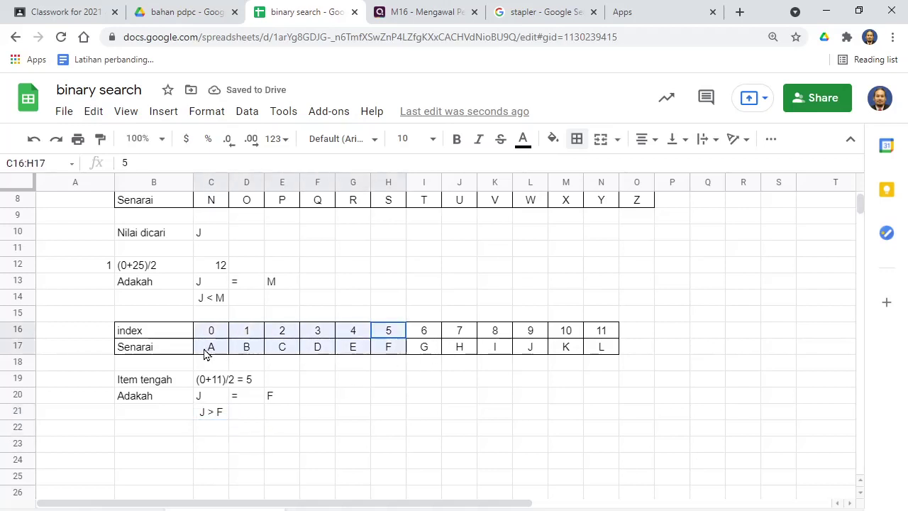
click(161, 336)
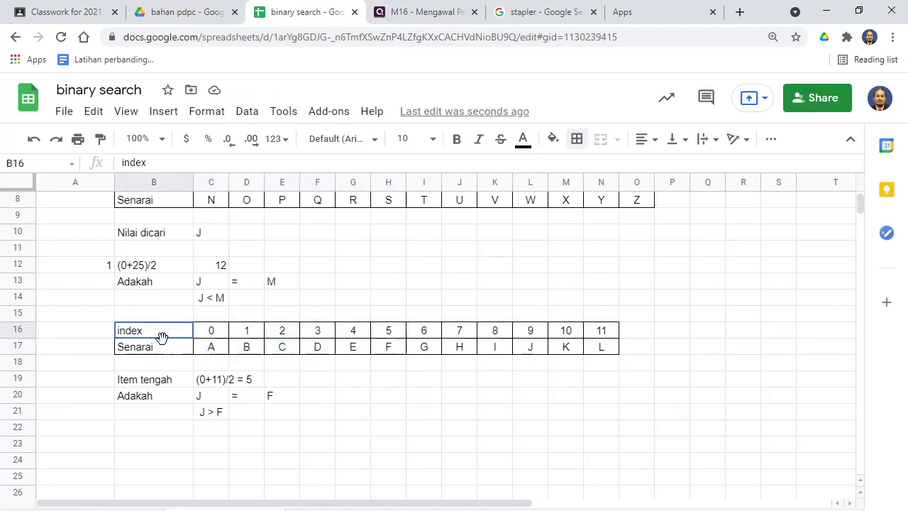
drag(161, 336, 617, 349)
key(ctrl+c)
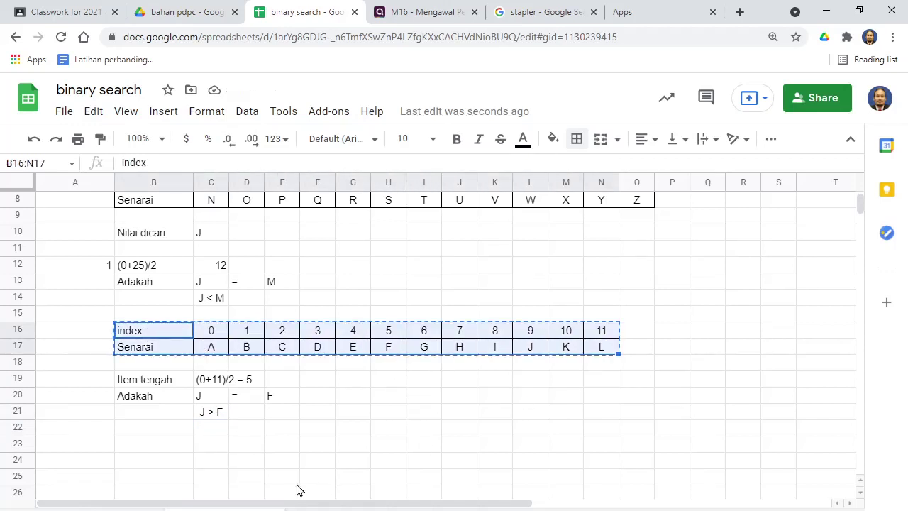
click(157, 430)
click(157, 444)
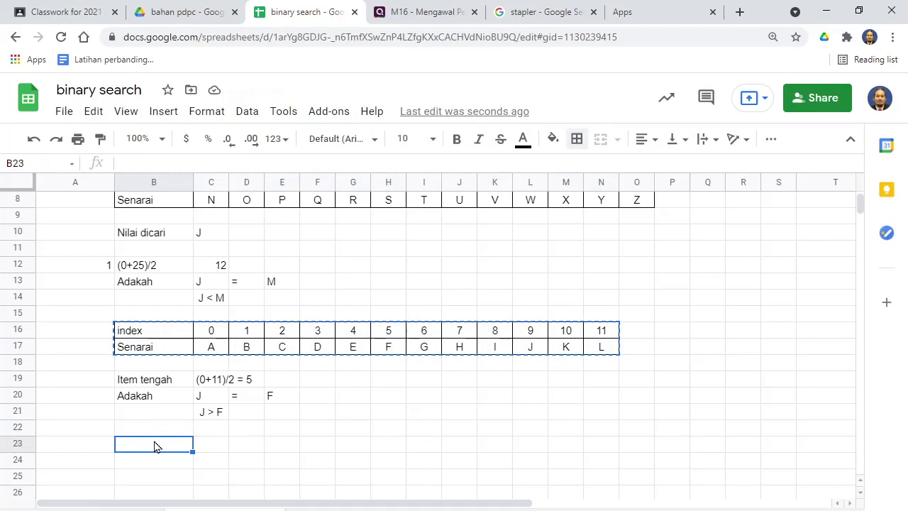
key(ctrl+v)
scroll(461, 372, down, 2)
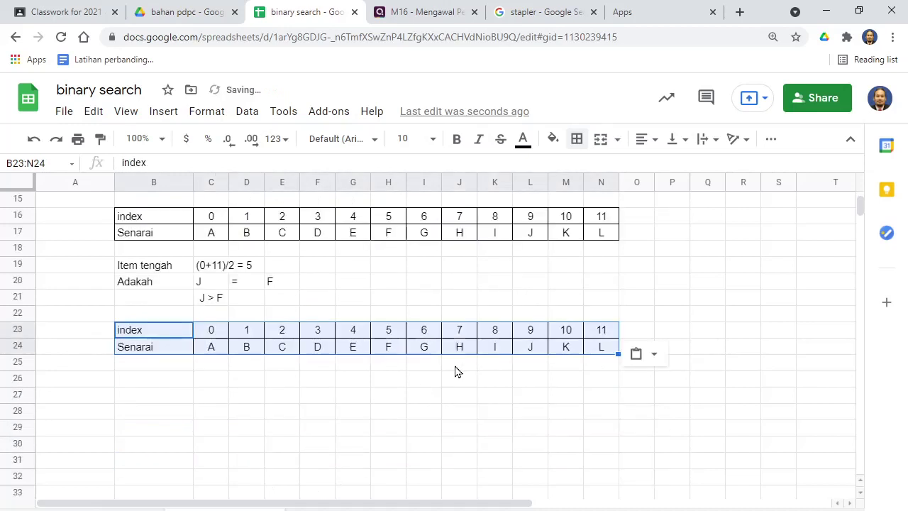
Clear the entries for indices 0 to 5, letters A to F, from C23:H24.
click(425, 363)
drag(388, 330, 220, 348)
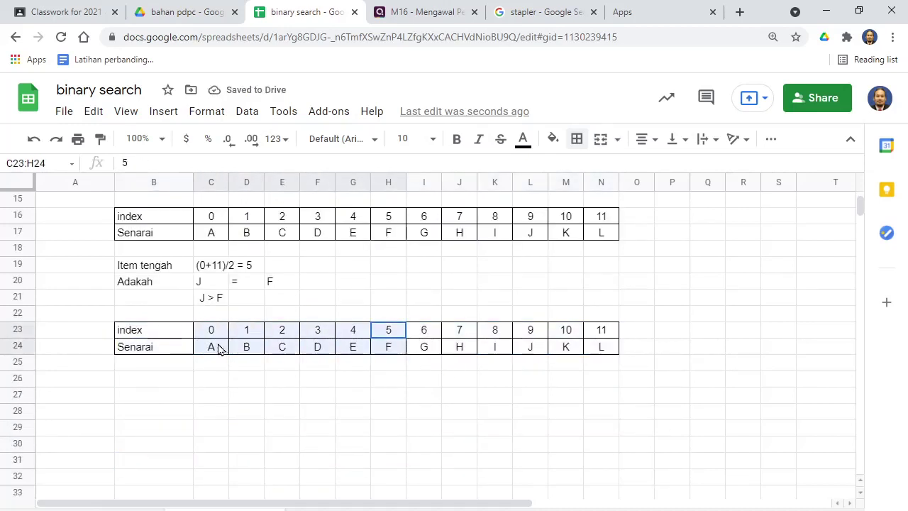
key(Delete)
Move the entries for indices 6 to 11, letters G to L, from I23:N24 to C23.
click(433, 338)
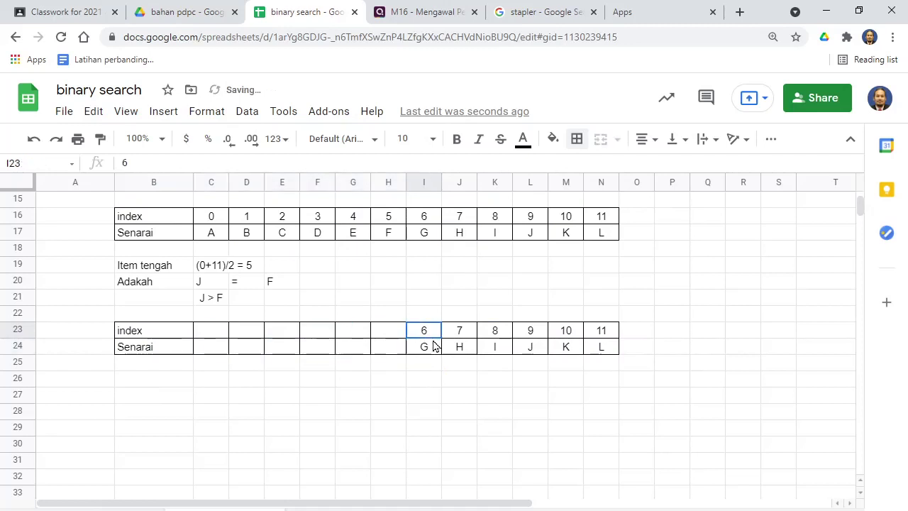
drag(433, 345, 610, 354)
key(ctrl+c)
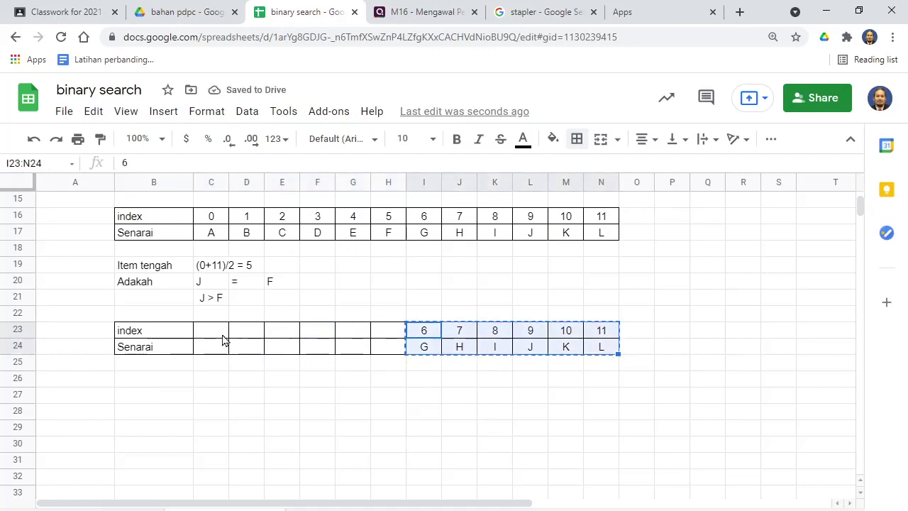
click(210, 339)
key(ctrl+v)
click(355, 379)
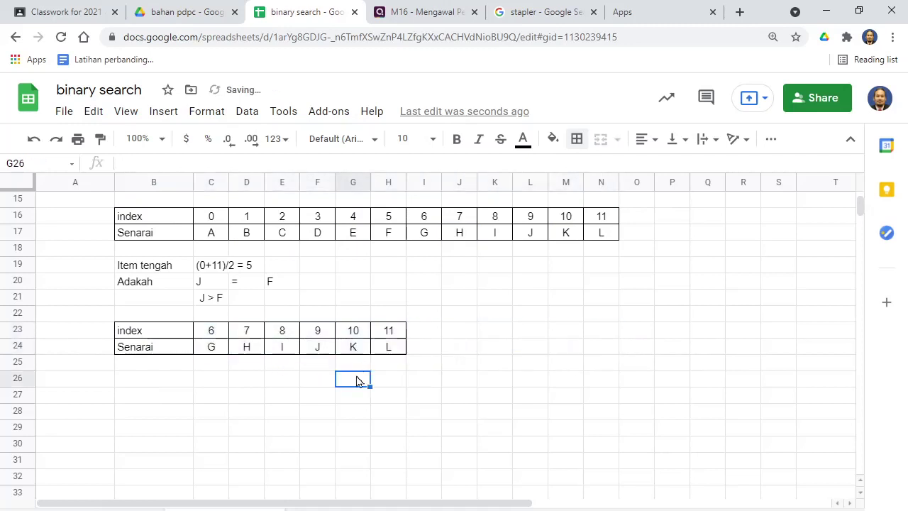
Copy the "Item tengah" label from B19 to B26, below the shortened table.
click(138, 271)
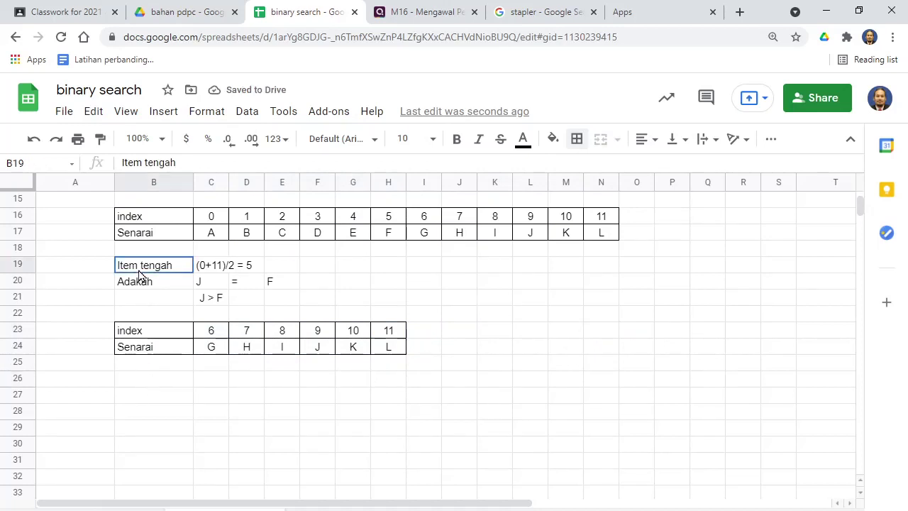
key(ctrl+c)
click(148, 377)
key(ctrl+v)
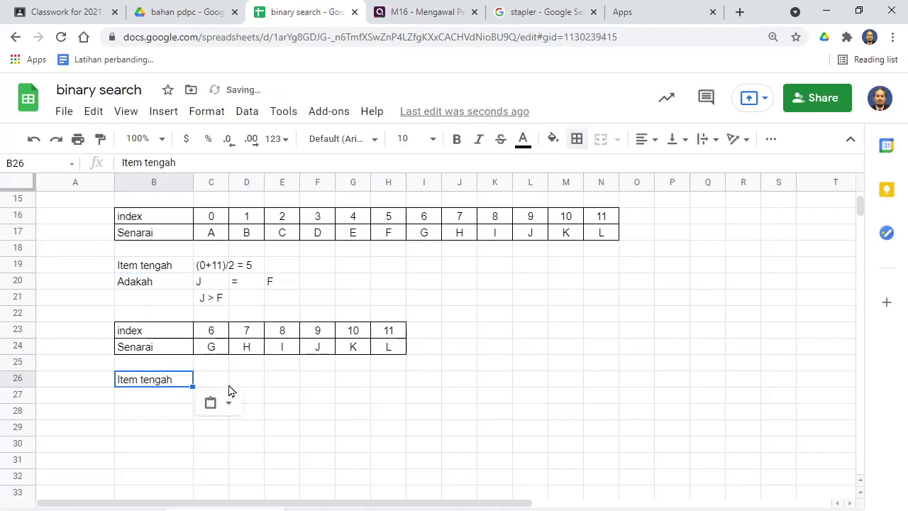
click(221, 385)
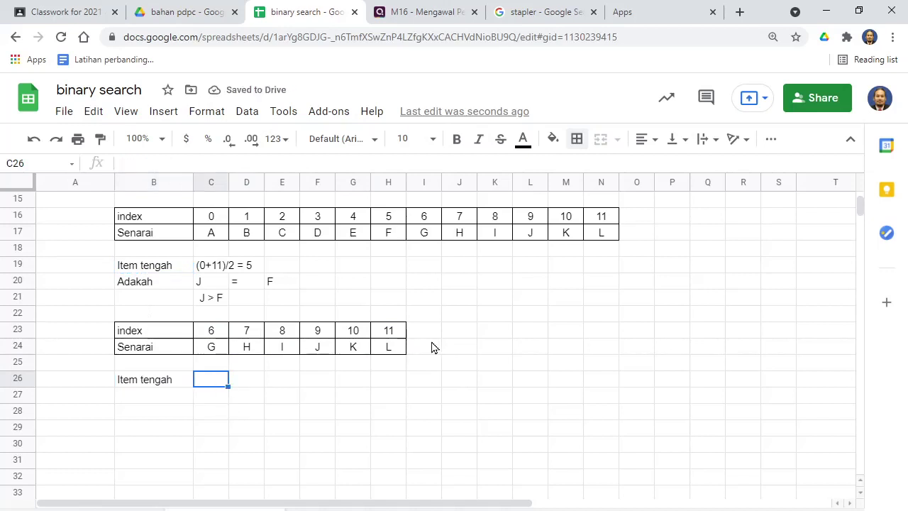
Enter "(6+11)/2 = 8" in C26 as the middle-item calculation and select the letter I under index 8.
text(()
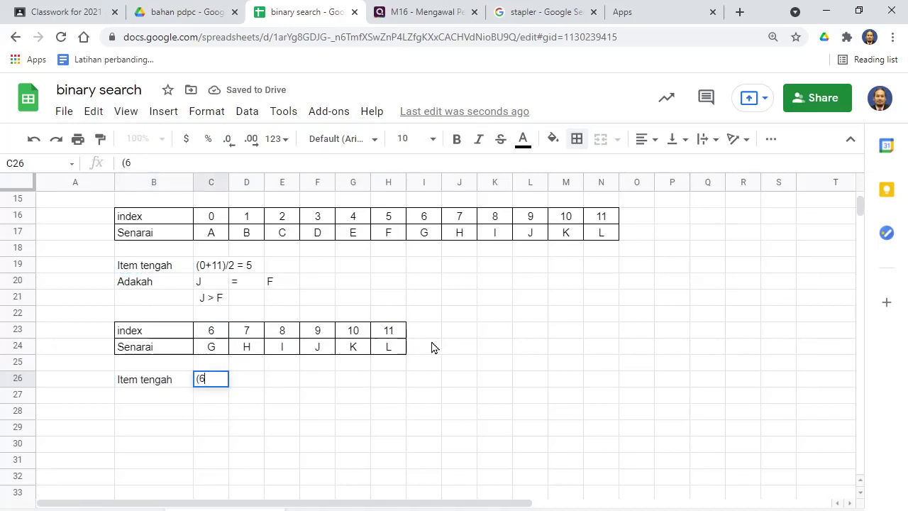
text(6+11)/2)
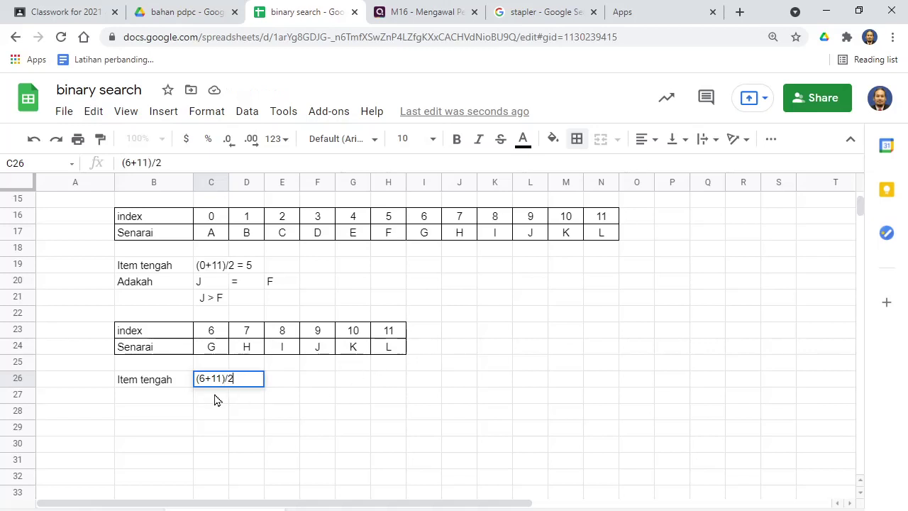
key(Return)
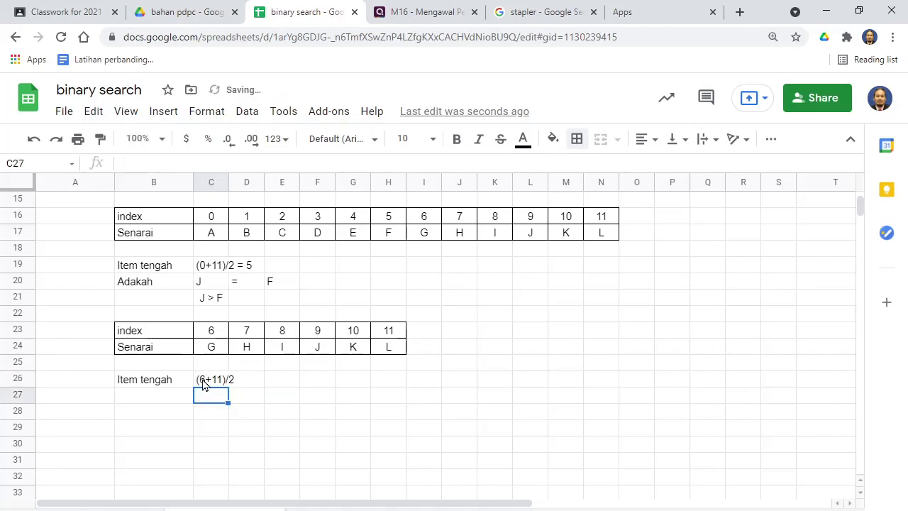
click(206, 383)
click(179, 163)
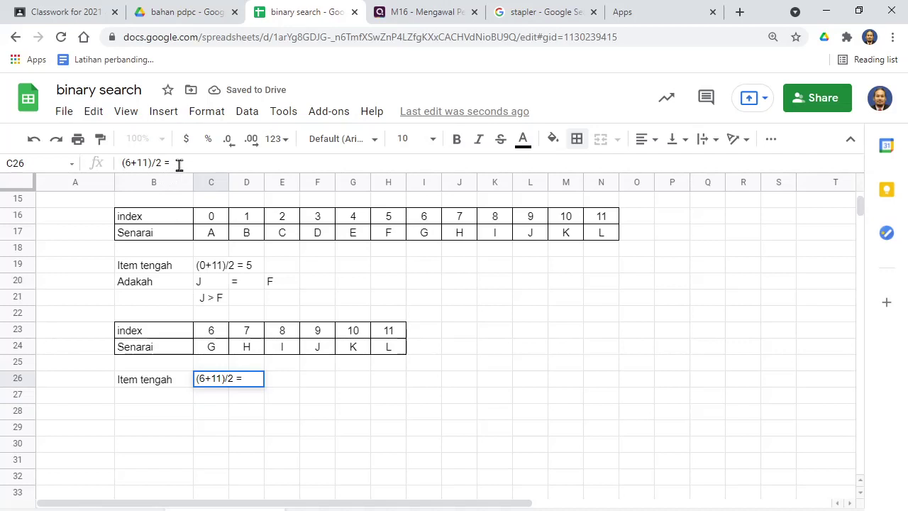
key(Return)
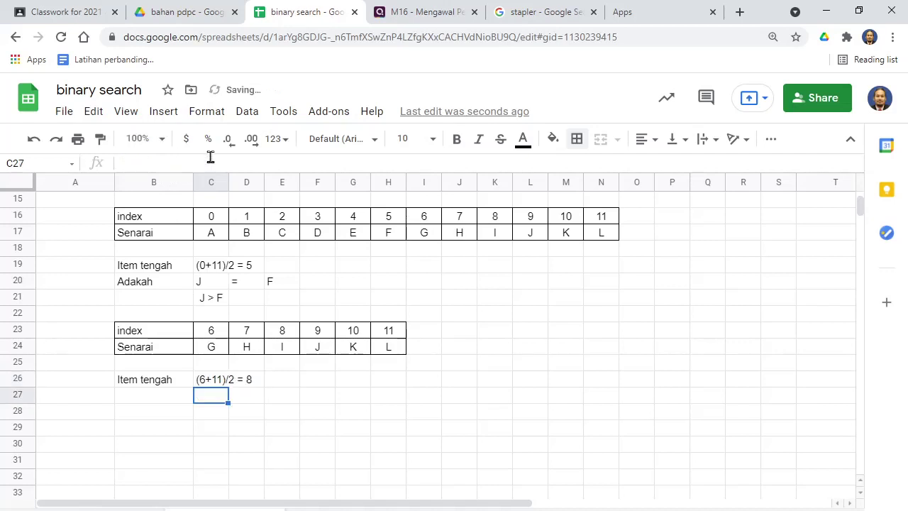
click(279, 352)
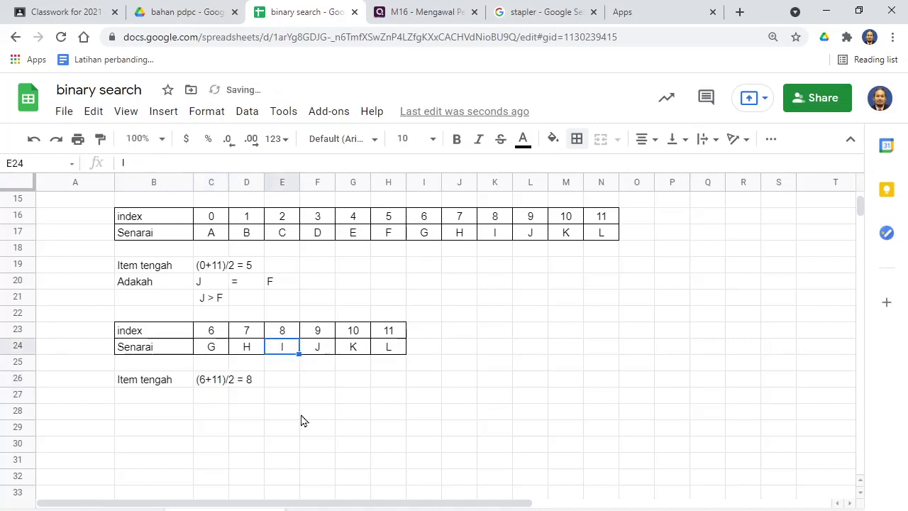
Copy the "Adakah" comparison row from B20:E20 to B27, below the second middle-item calculation.
click(139, 408)
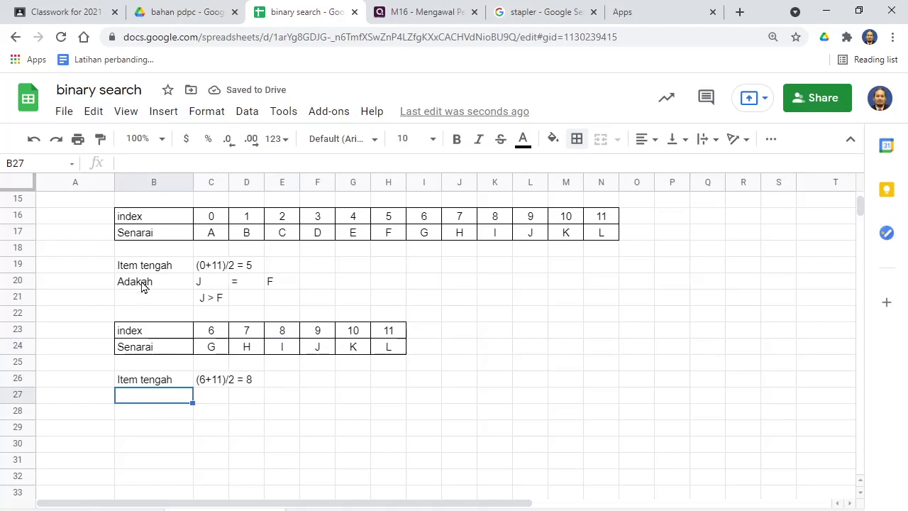
drag(142, 283, 270, 286)
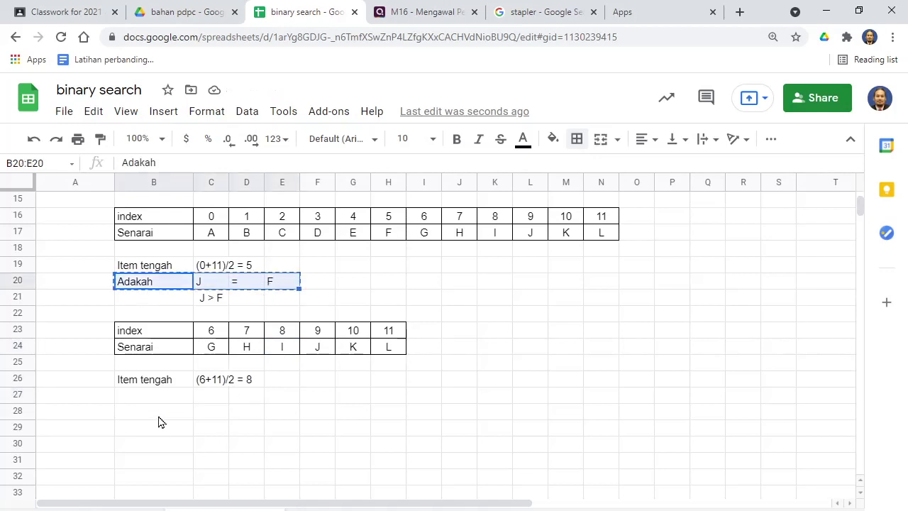
key(ctrl+c)
click(148, 396)
key(ctrl+v)
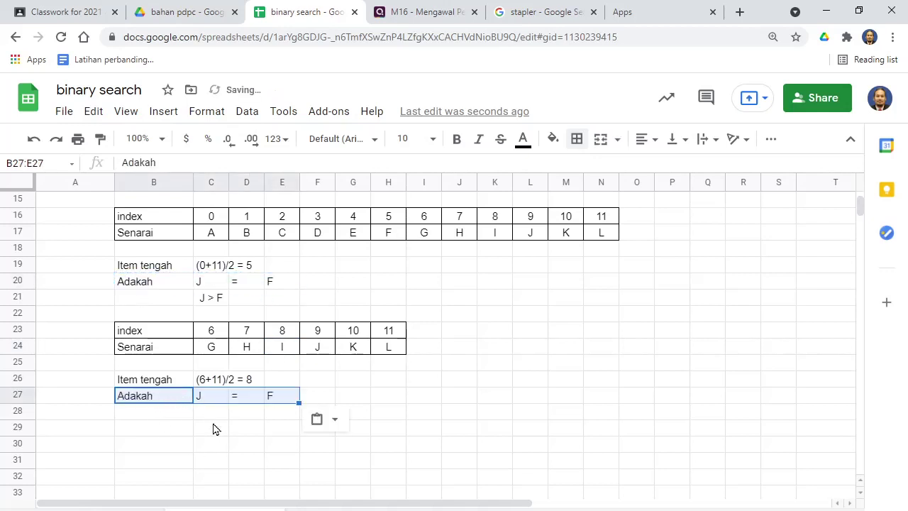
click(215, 428)
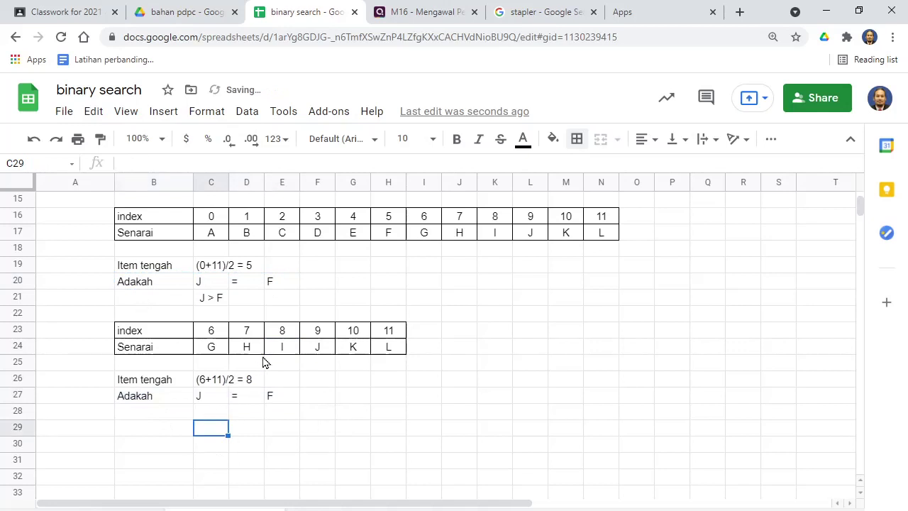
Replace the compared letter in E27 with I.
click(279, 403)
key(Delete)
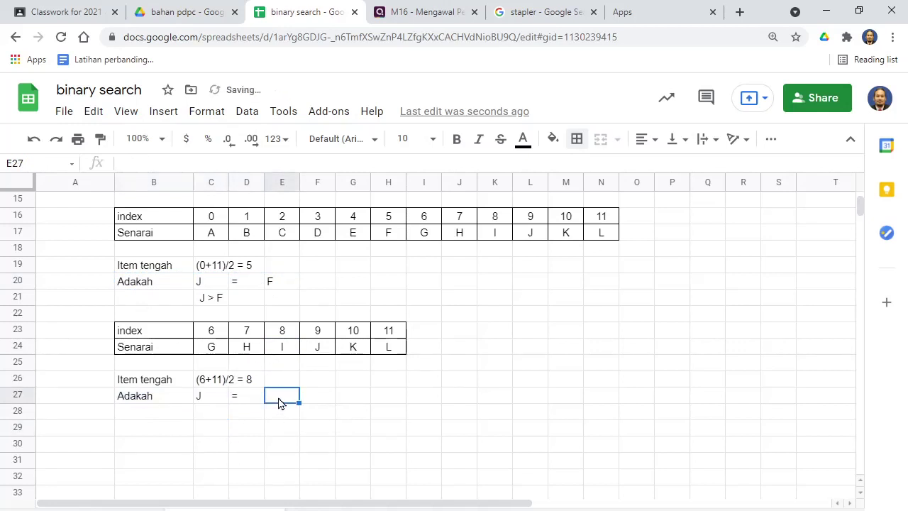
text(I)
key(Return)
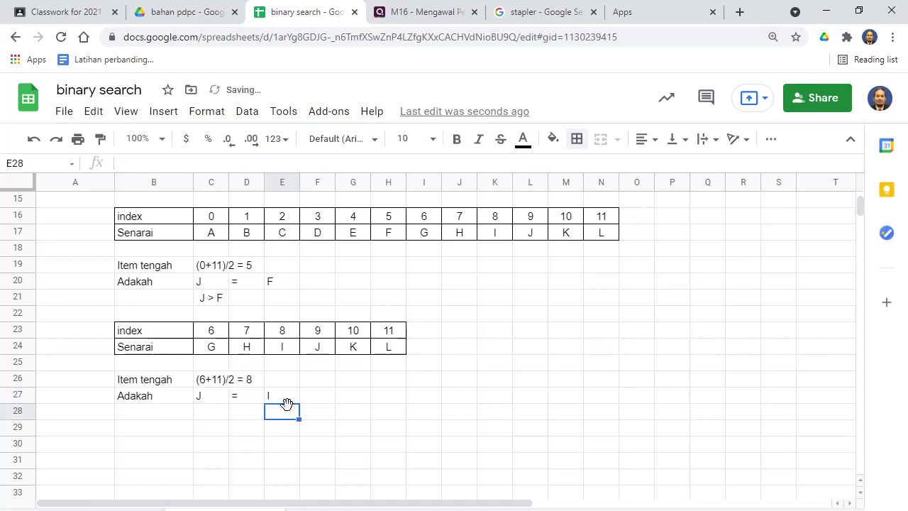
Enter the comparison result "J > I" in C28, below the "Adakah" row.
click(144, 415)
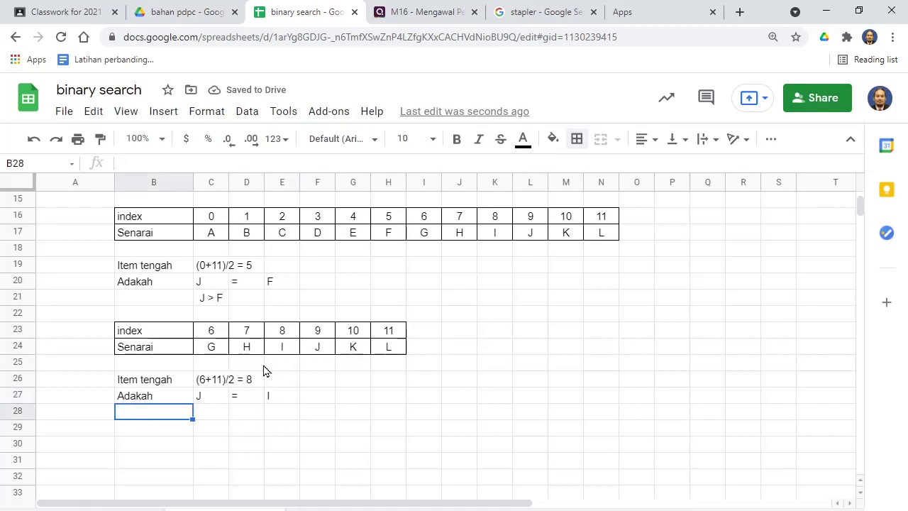
click(209, 416)
double_click(207, 415)
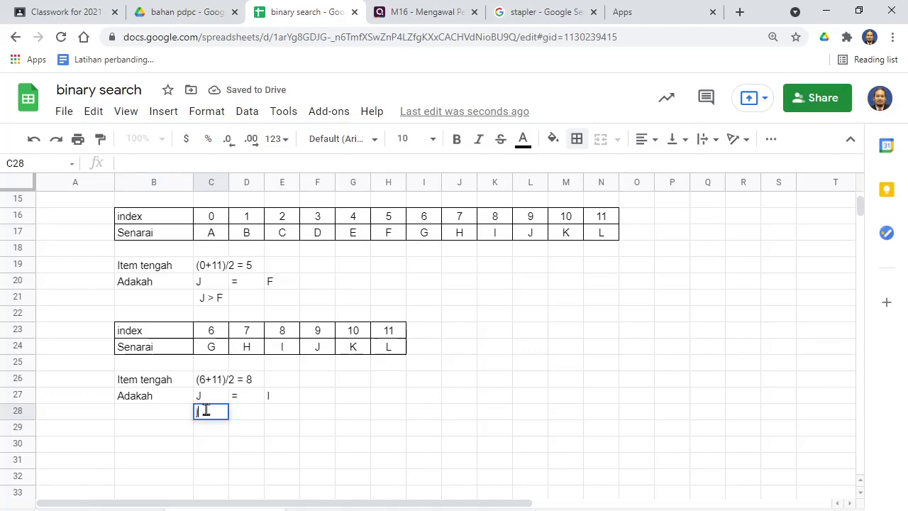
text(j >)
key(BackSpace)
key(BackSpace)
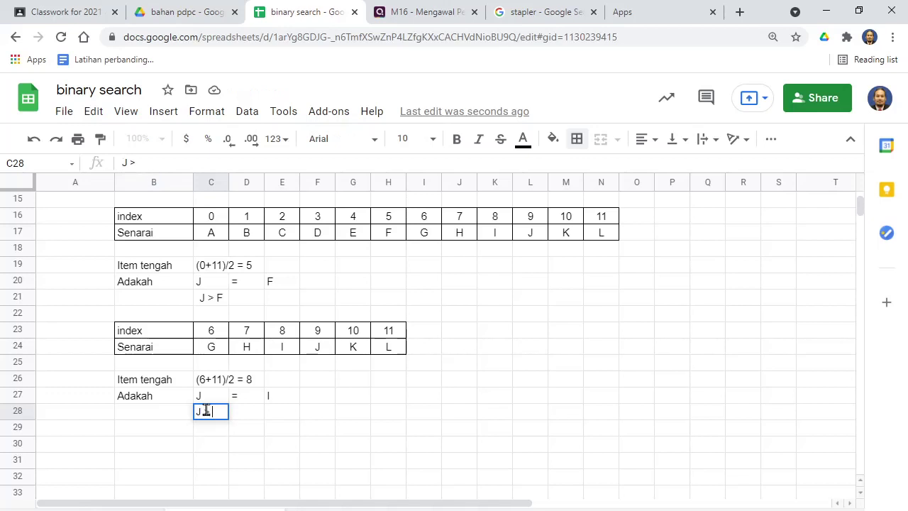
text(I)
click(237, 436)
Copy the index and Senarai table with indices 6 to 11 from B23:H24 to B30.
drag(286, 330, 213, 347)
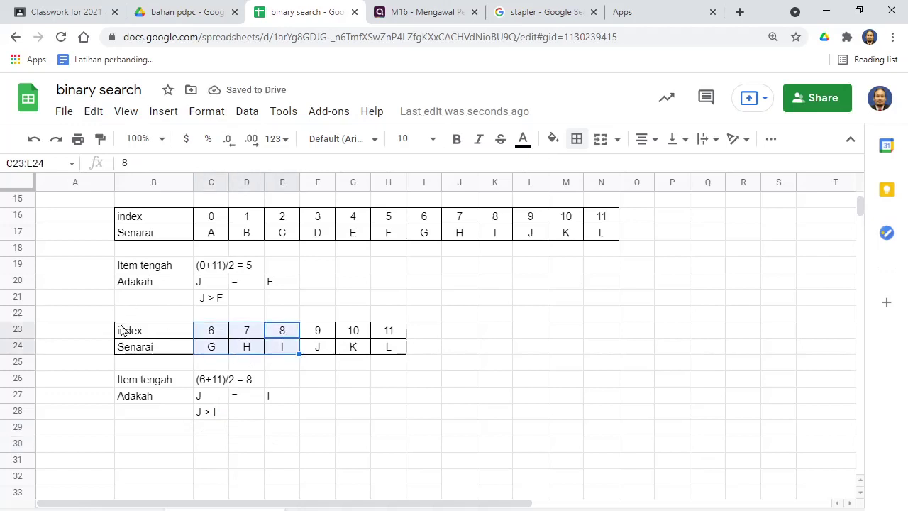
drag(128, 334, 397, 348)
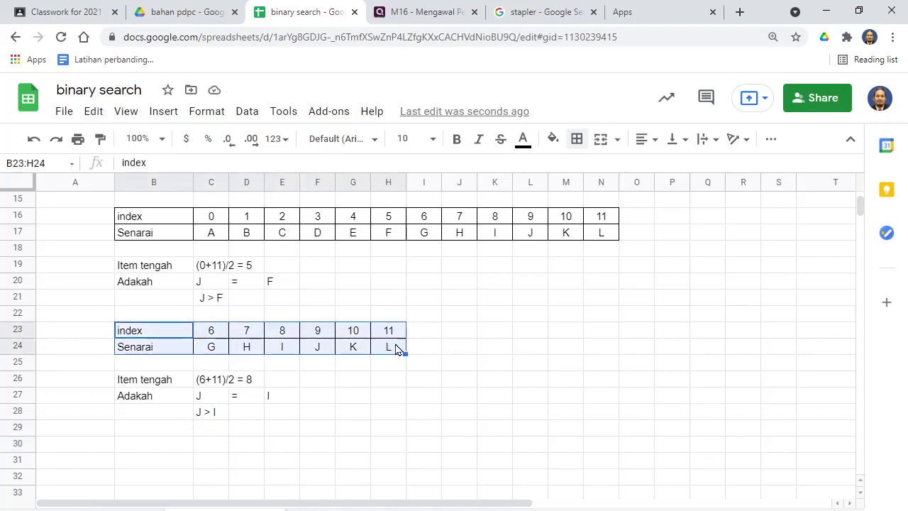
key(ctrl+c)
click(141, 450)
key(ctrl+v)
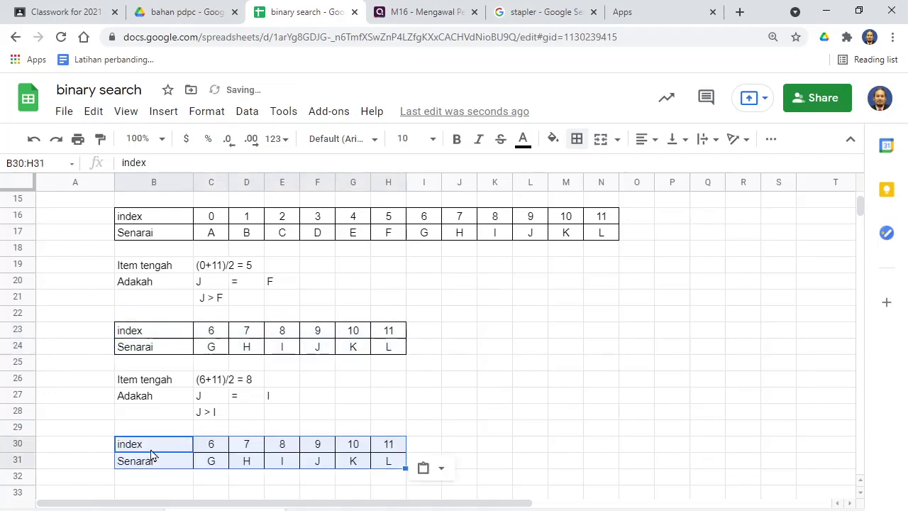
Clear indices 6 to 8 from C30:E31 and move the entries for indices 9 to 11, letters J to L, to C30.
click(213, 444)
drag(212, 445, 402, 466)
key(Delete)
key(ctrl+c)
click(213, 444)
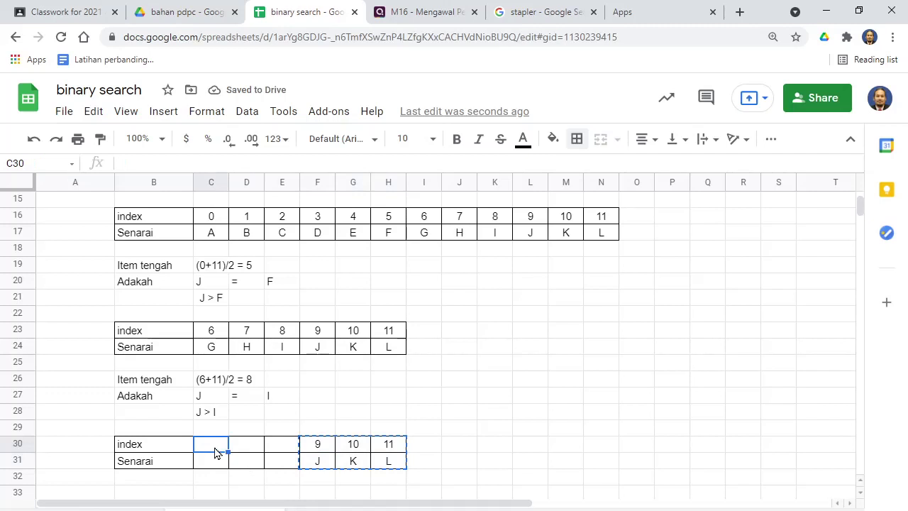
key(ctrl+v)
click(365, 433)
Copy the "Item tengah" label from B26 to B33, below the three-item table.
scroll(365, 442, down, 5)
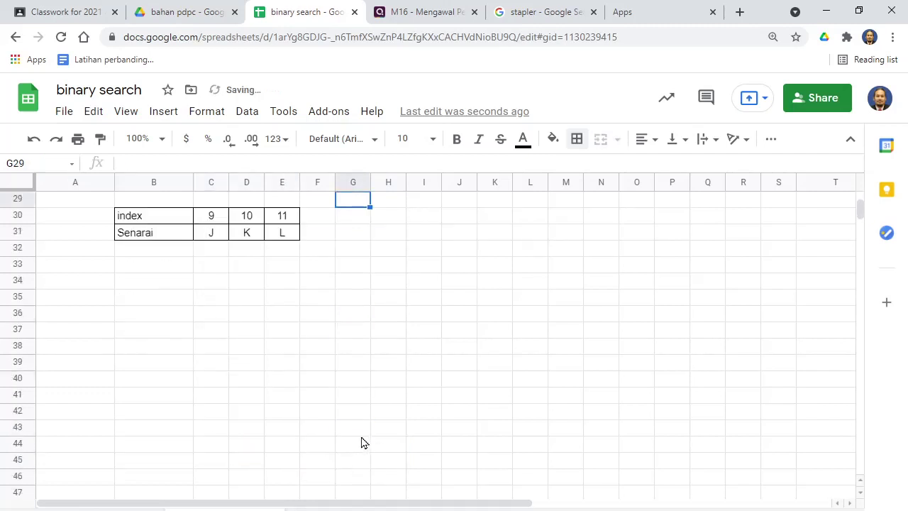
scroll(278, 401, up, 1)
scroll(173, 264, up, 1)
click(154, 256)
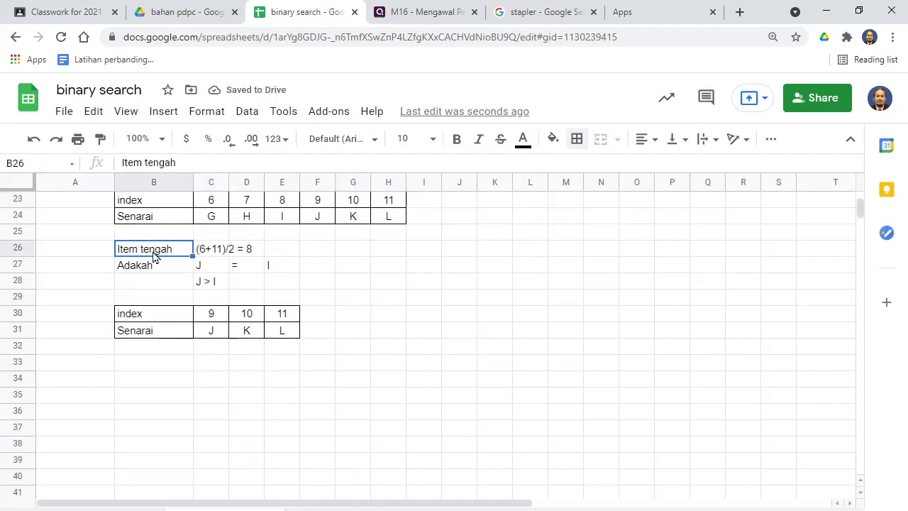
key(ctrl+c)
click(141, 366)
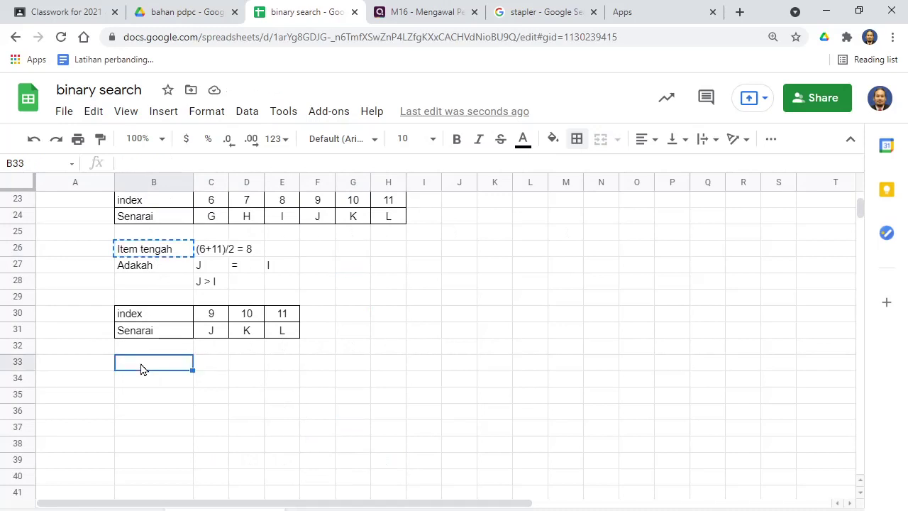
key(ctrl+v)
Enter "(9+11)/2 =10" in C33 as the middle-item calculation for the three-item table.
click(213, 370)
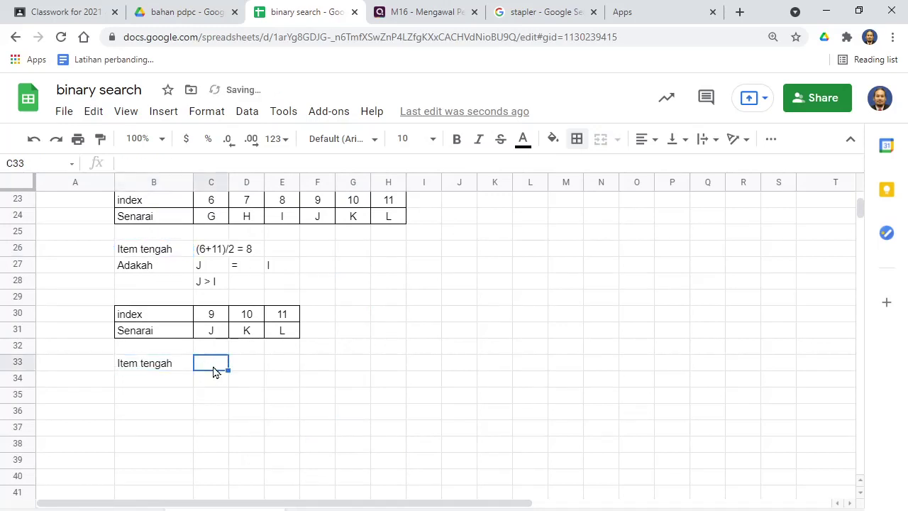
text(()
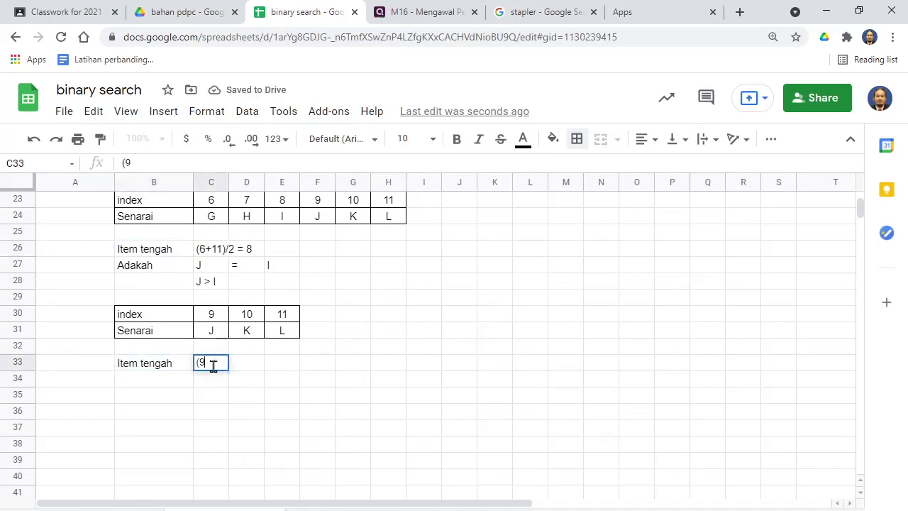
text(9+11)/2)
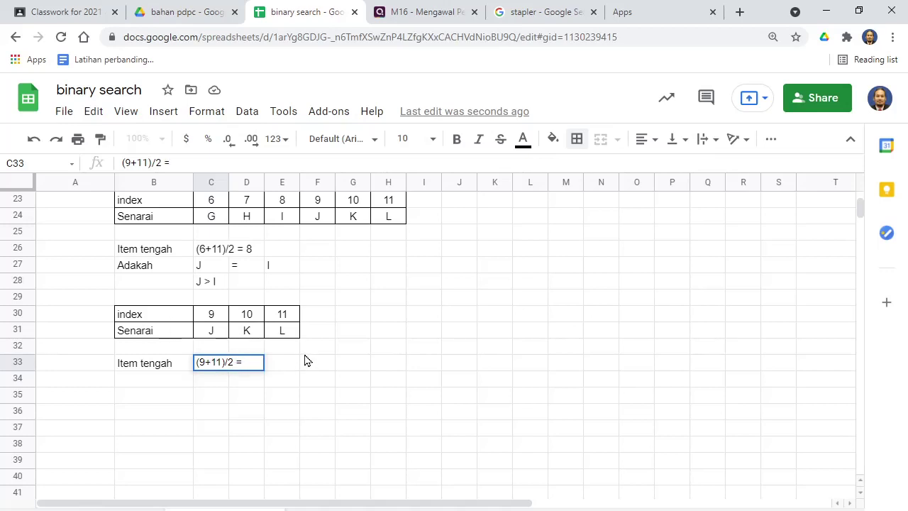
text( =10)
key(Return)
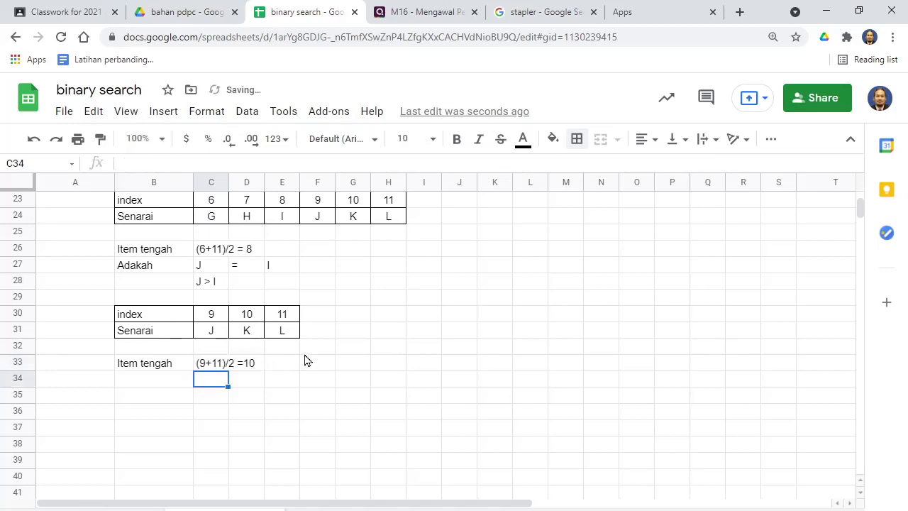
Copy the "Adakah" comparison row from B27:E27 to B34, below the third middle-item calculation.
click(142, 384)
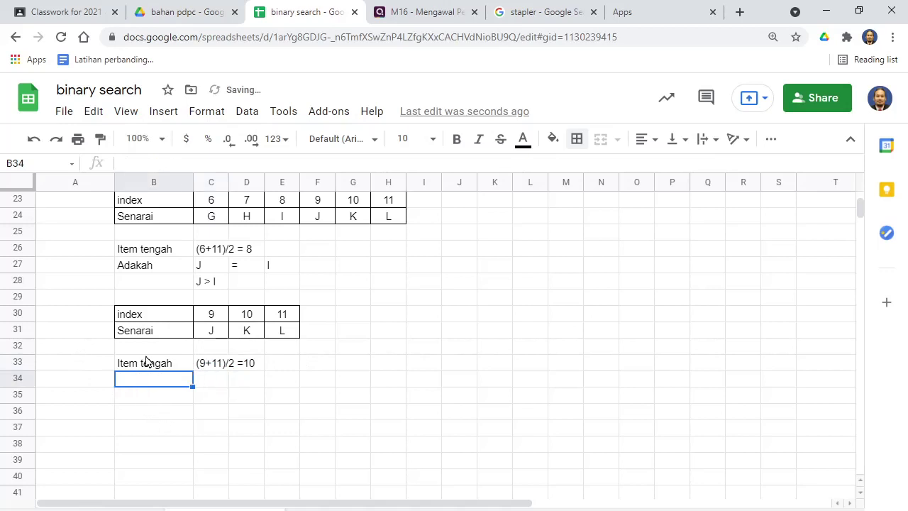
click(152, 271)
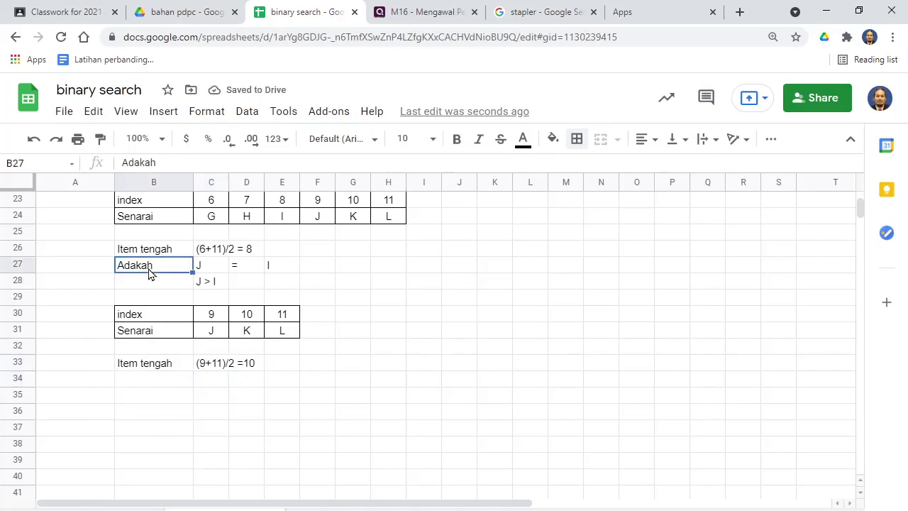
drag(156, 274, 274, 270)
key(ctrl+c)
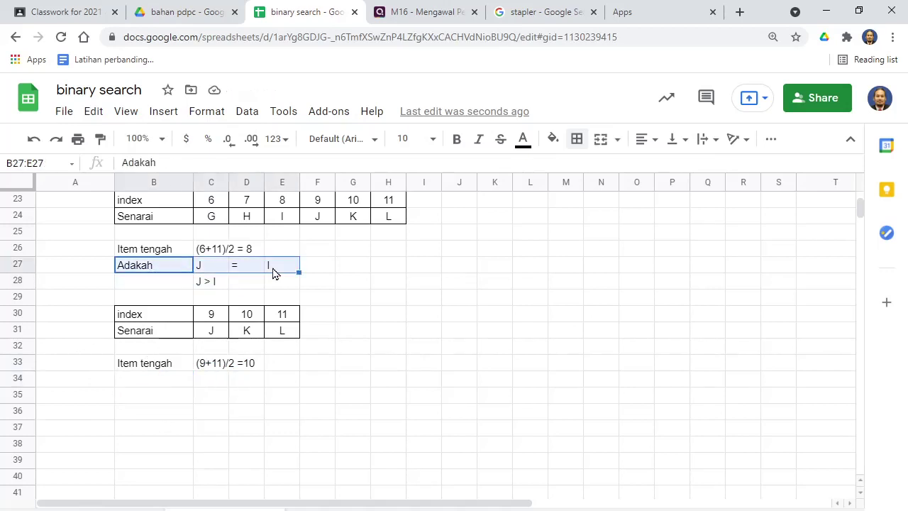
click(169, 383)
key(ctrl+v)
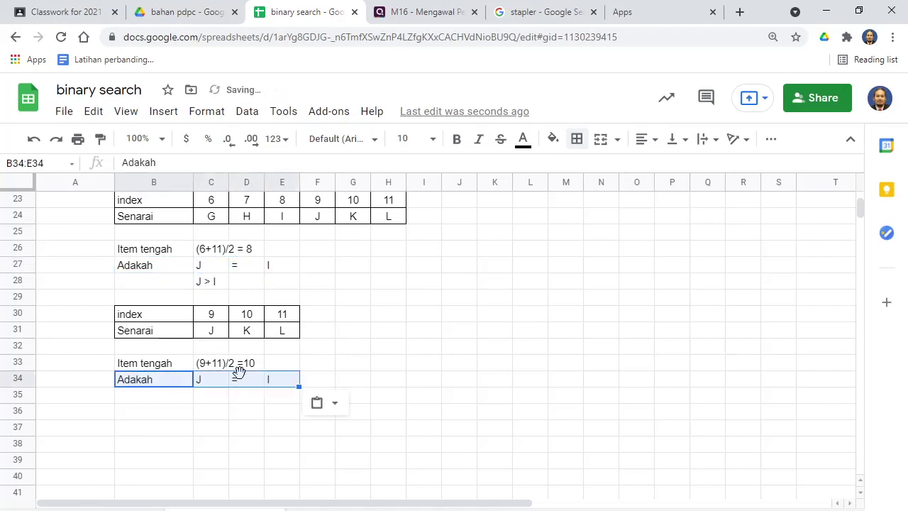
Replace the compared letter in E34 with K.
click(259, 413)
click(282, 381)
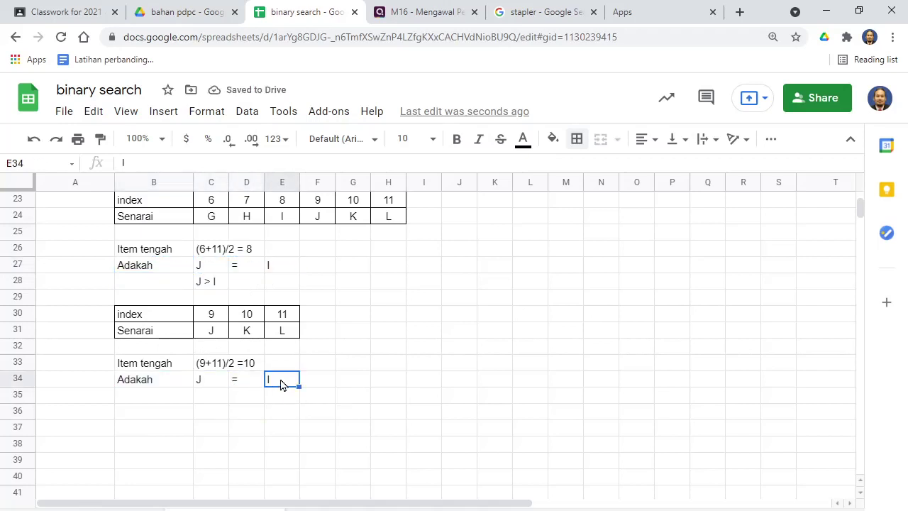
text(K)
click(158, 396)
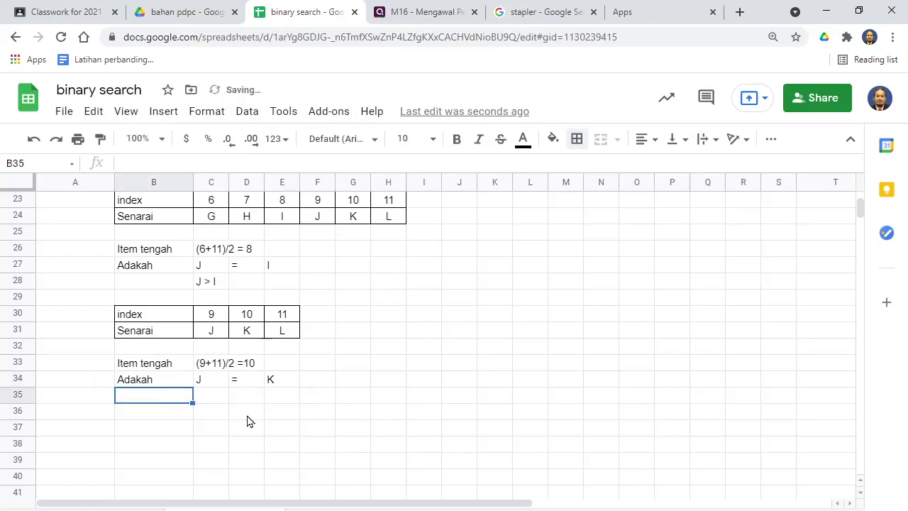
Enter the comparison result "J<K" in C35, below the third "Adakah" row.
click(214, 403)
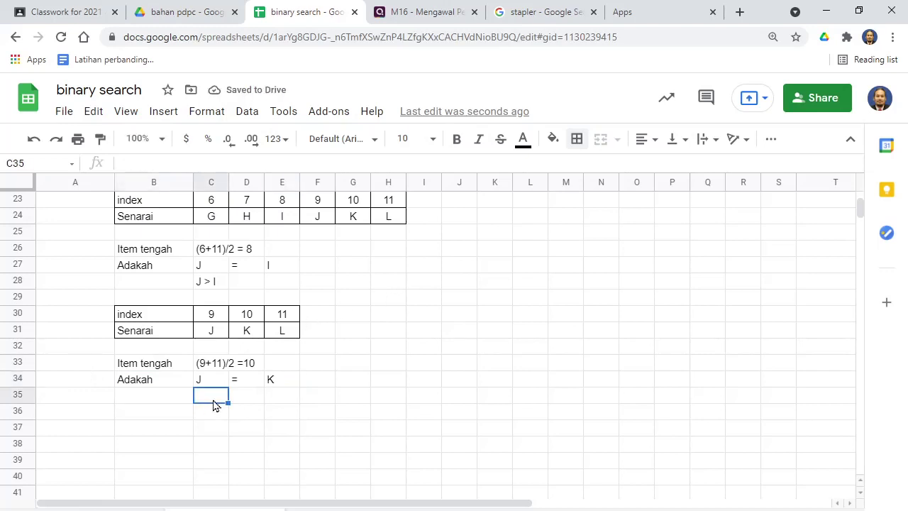
text(J<K)
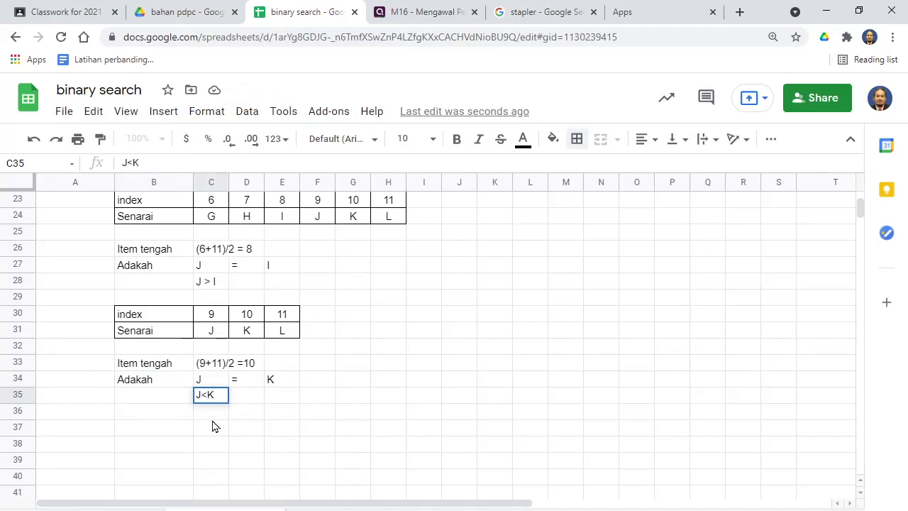
click(206, 414)
click(140, 429)
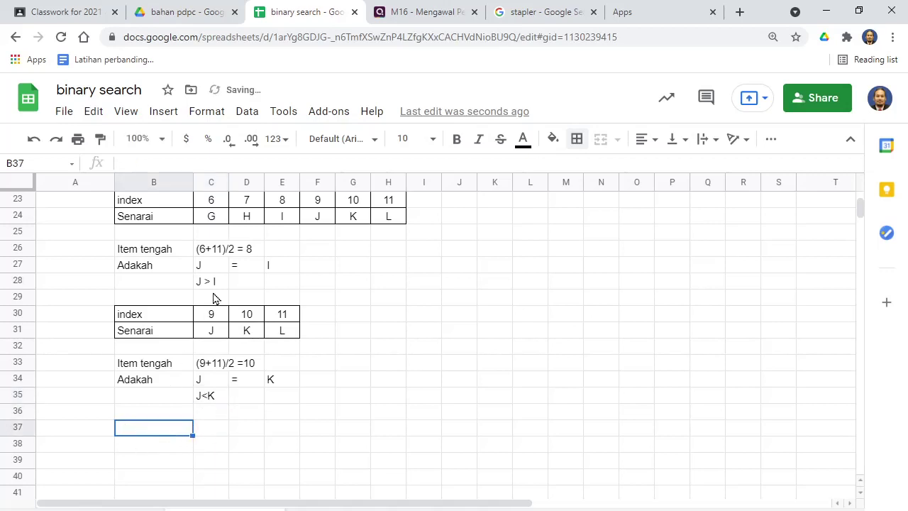
Copy the index and Senarai cells for item 9 (B30:C31) to B37, below the J<K result.
drag(248, 317, 295, 334)
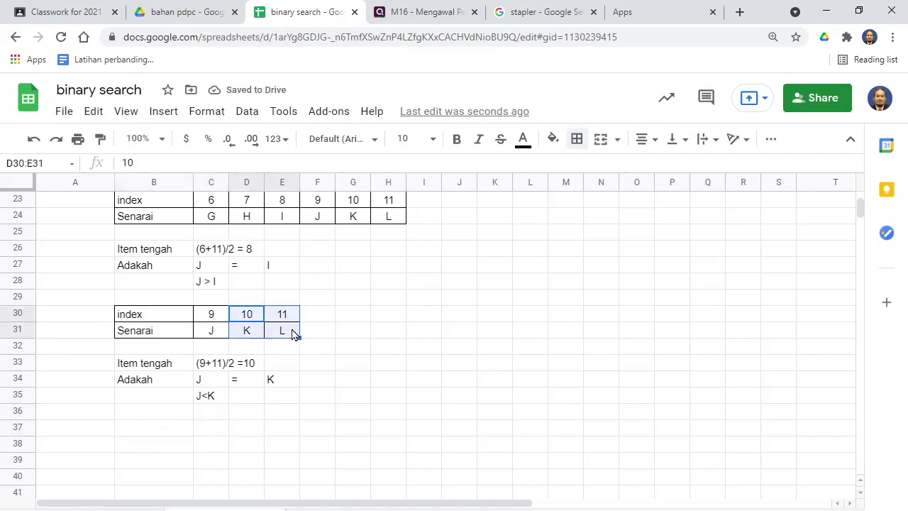
drag(133, 325, 222, 339)
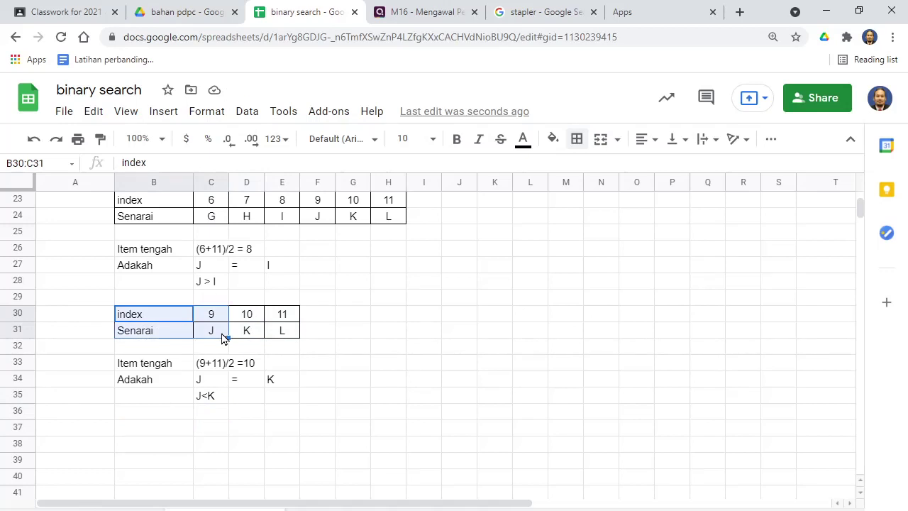
key(ctrl+c)
click(169, 430)
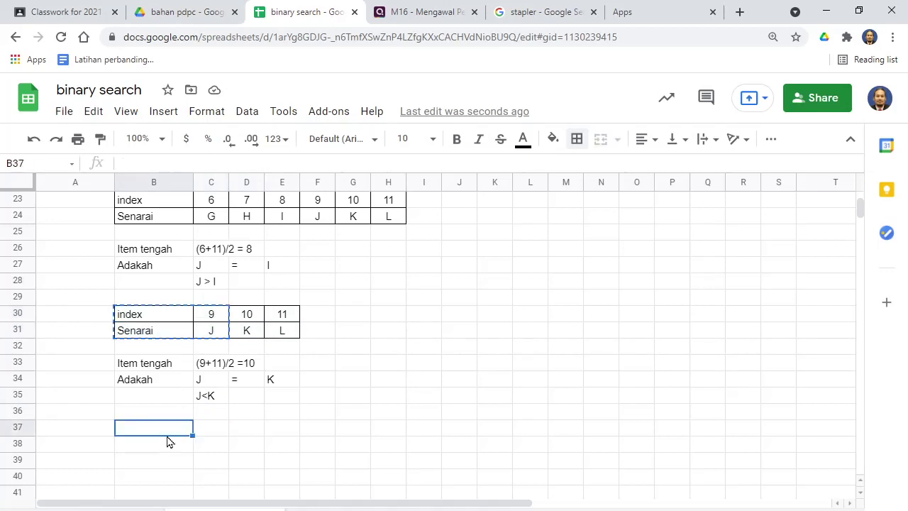
key(ctrl+v)
click(274, 396)
scroll(273, 415, down, 3)
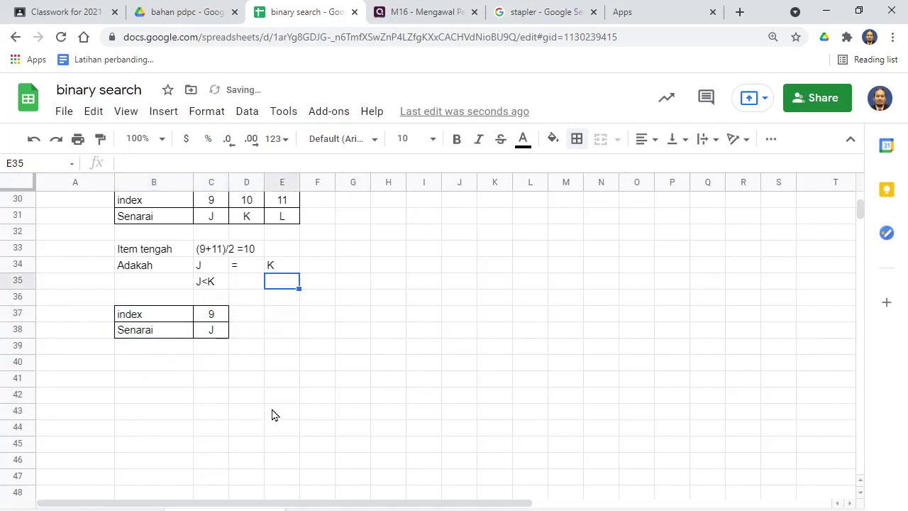
Copy the "Item tengah" and "Adakah" rows from B33:D34 to B40, below the single-item table.
click(169, 318)
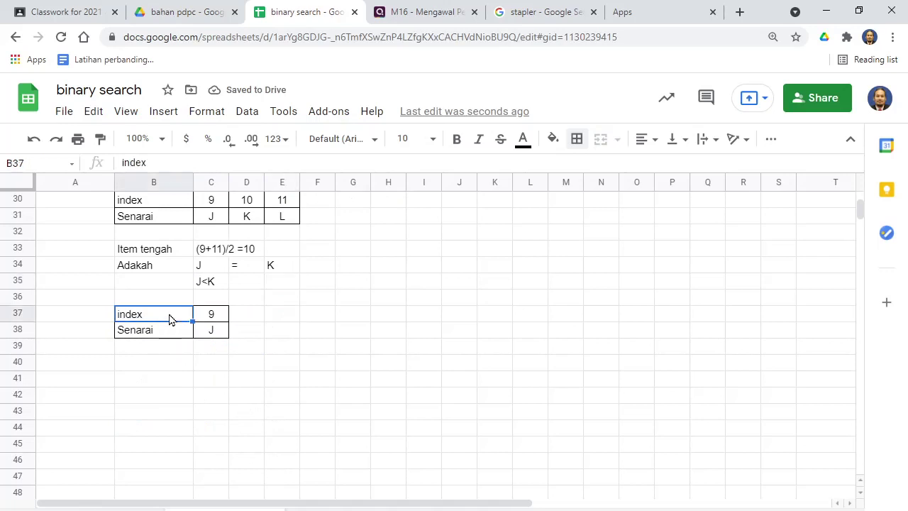
click(146, 253)
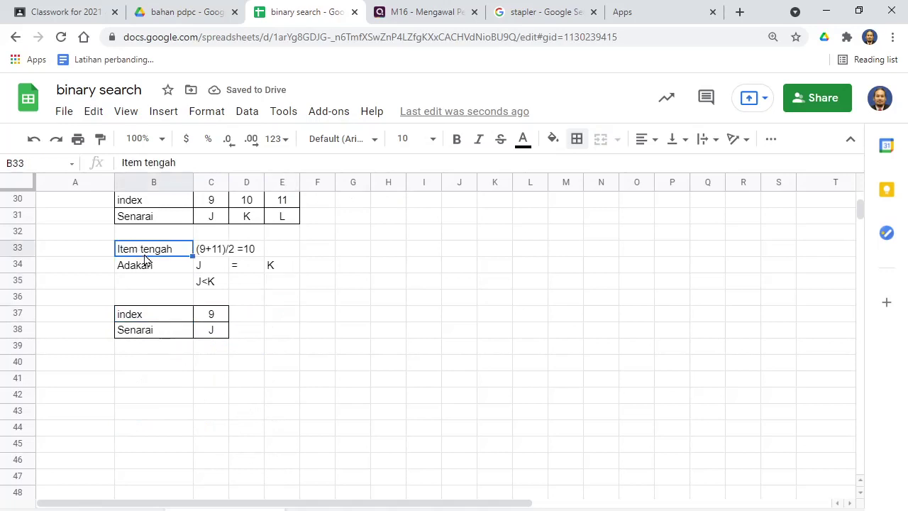
click(214, 318)
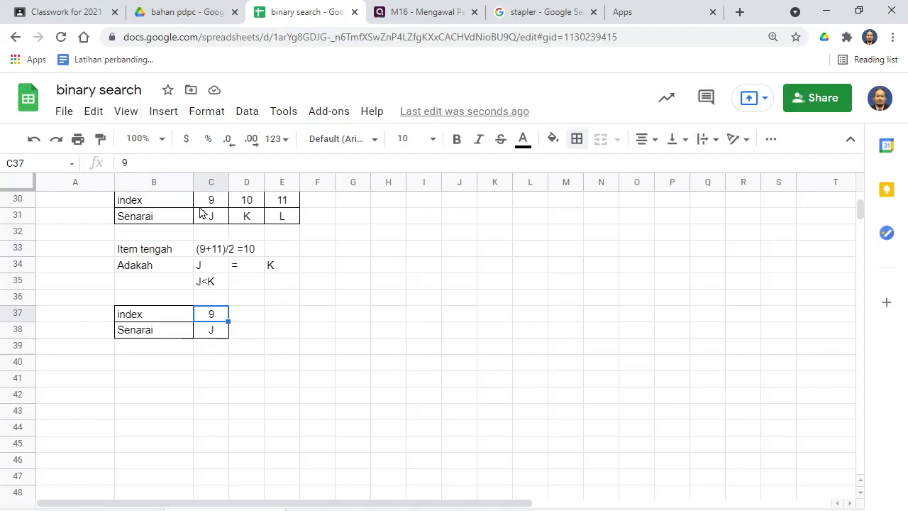
drag(160, 256, 252, 265)
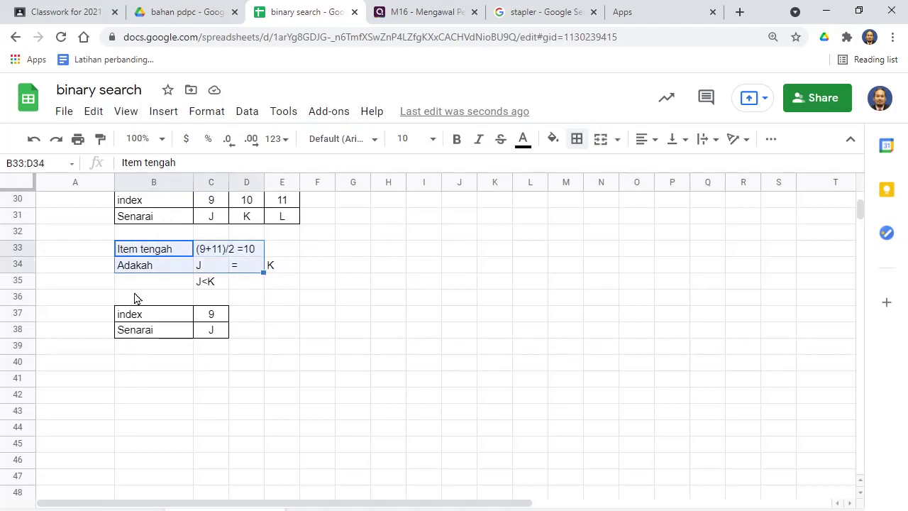
key(ctrl+c)
click(134, 361)
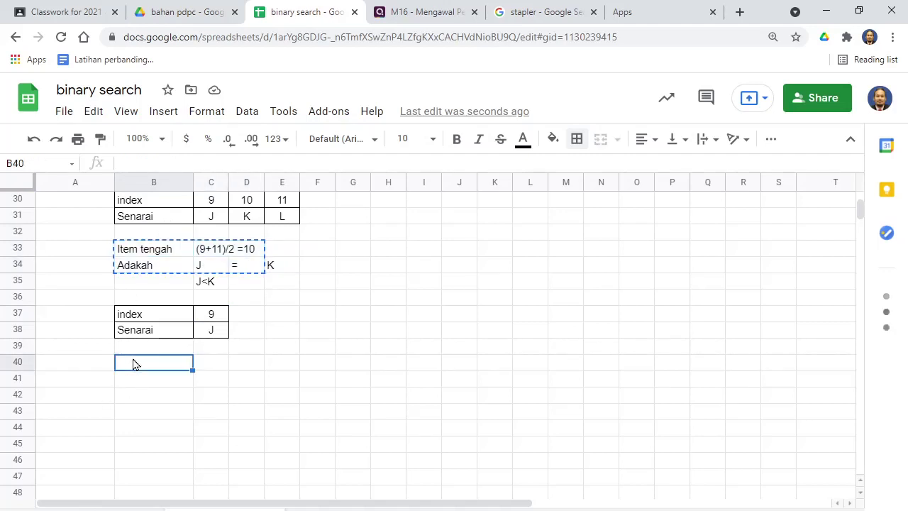
key(ctrl+v)
click(210, 395)
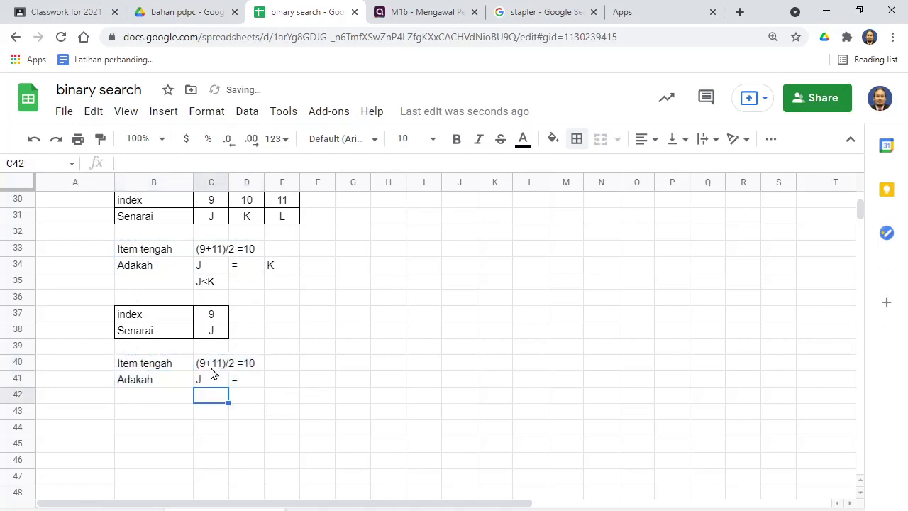
Replace the copied middle-item calculation in C40 with "(9+9)/2".
click(211, 367)
text(()
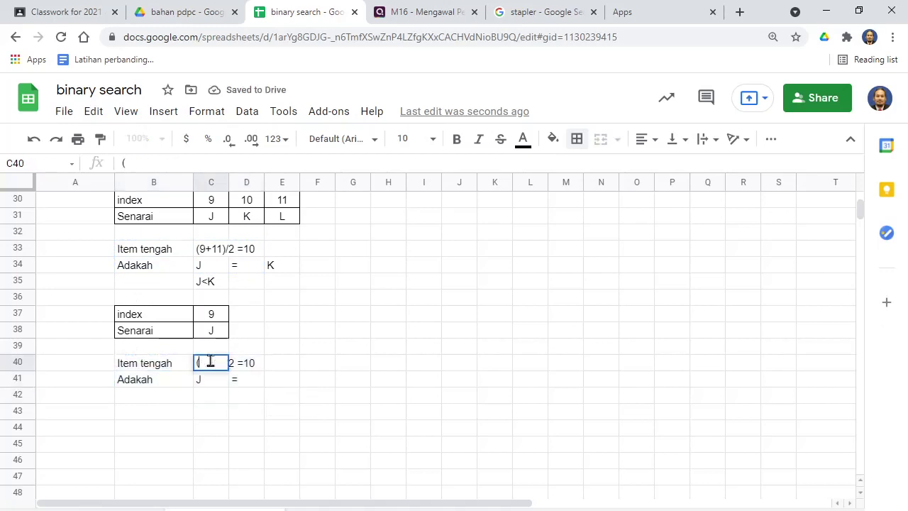
text(9+)
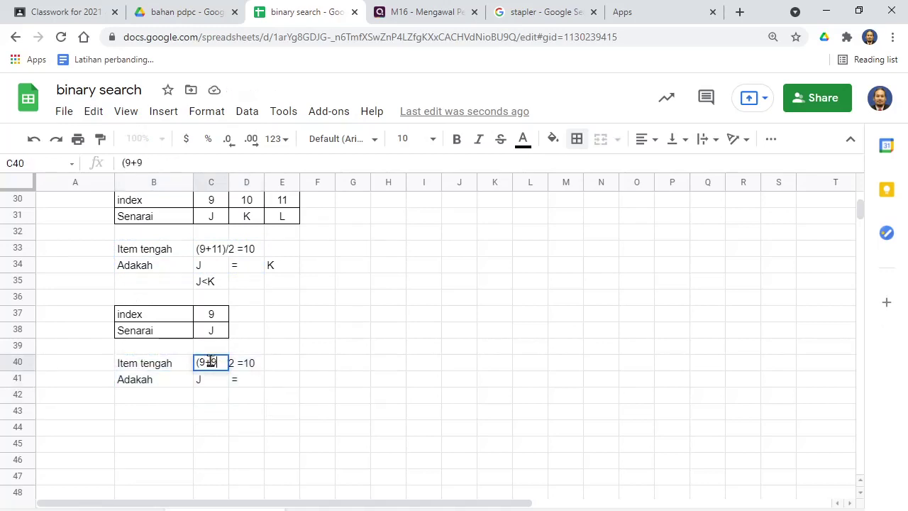
text(9)/2)
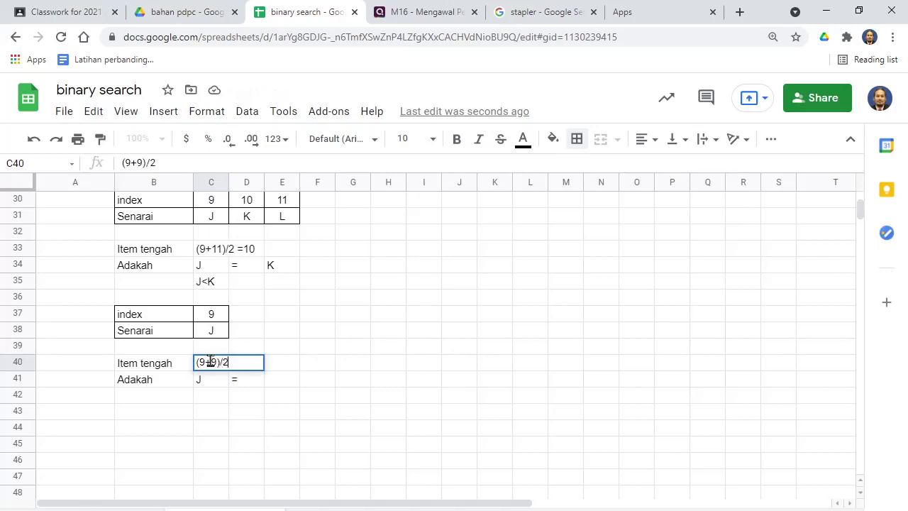
key(Return)
Enter J as the compared letter in E41 and the comparison result "Ya" in C42.
click(263, 386)
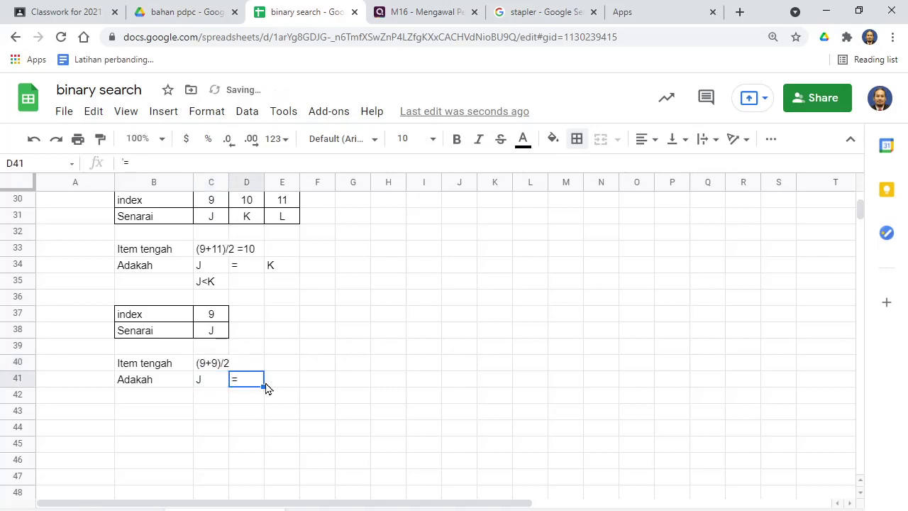
click(279, 389)
text(J)
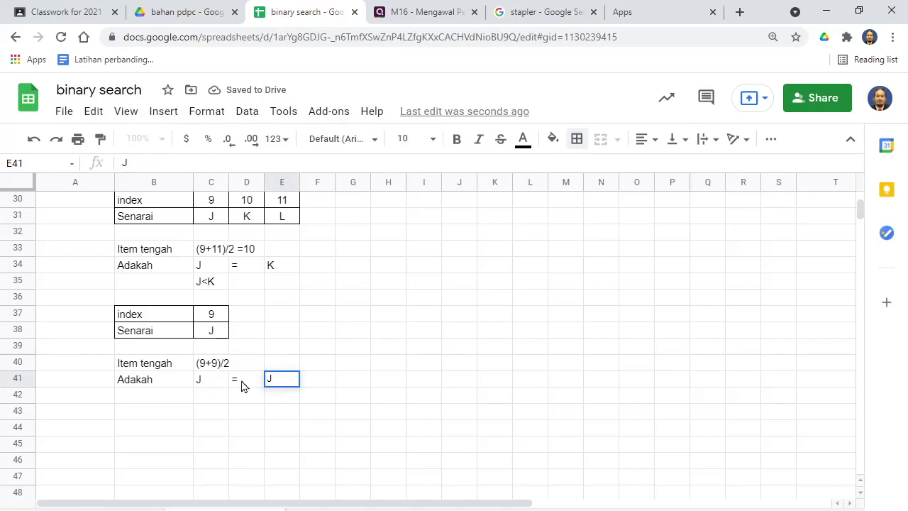
click(213, 401)
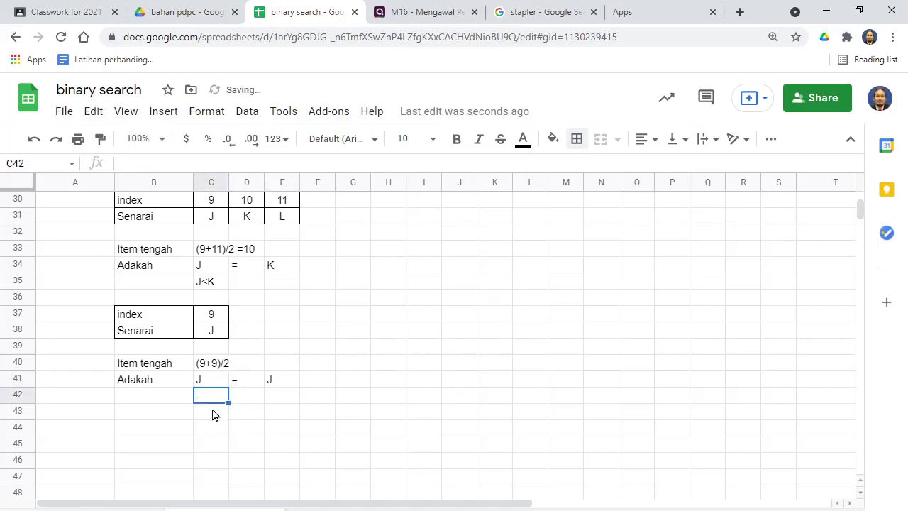
text(Ya)
click(260, 413)
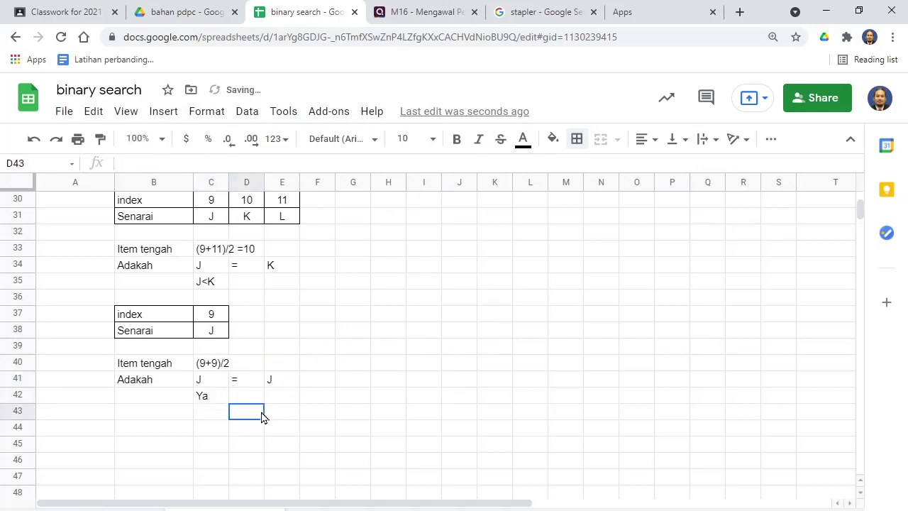
Review the first middle-item calculation and comparison in rows 12 to 14, then the calculations that follow it.
scroll(263, 411, up, 10)
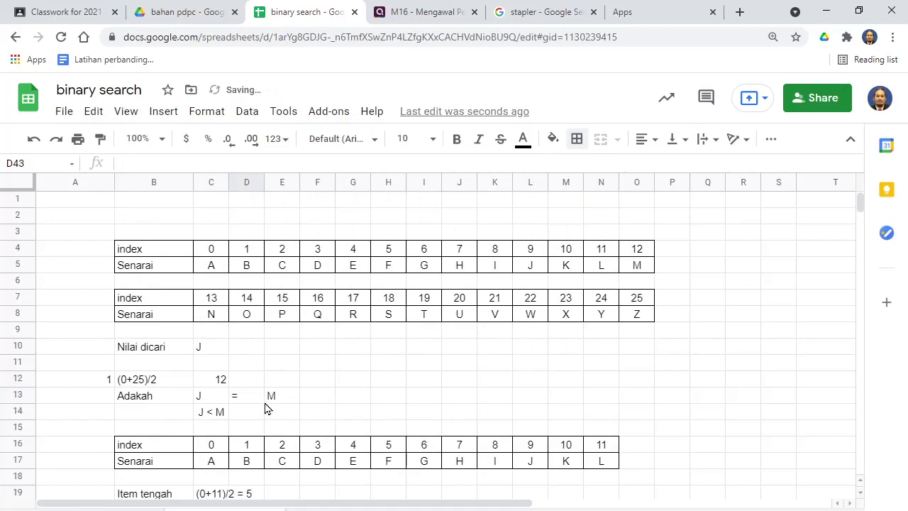
scroll(206, 383, down, 1)
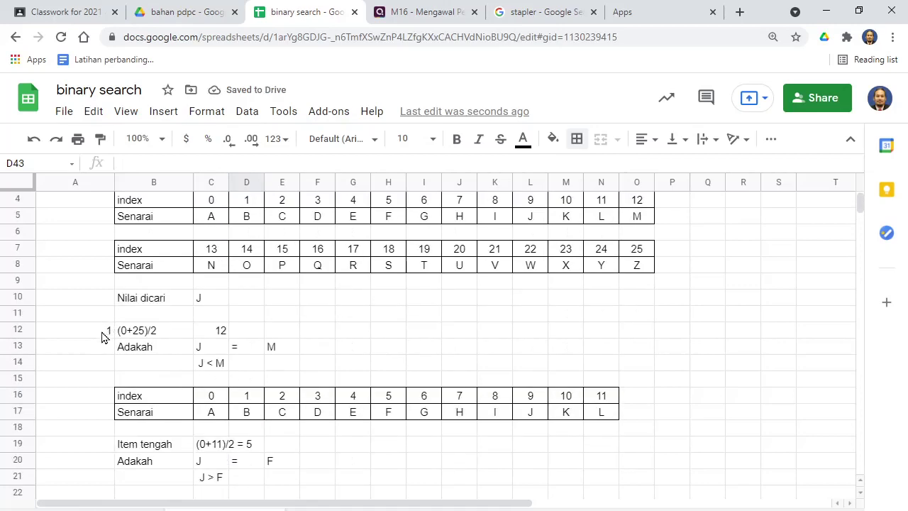
drag(123, 334, 310, 383)
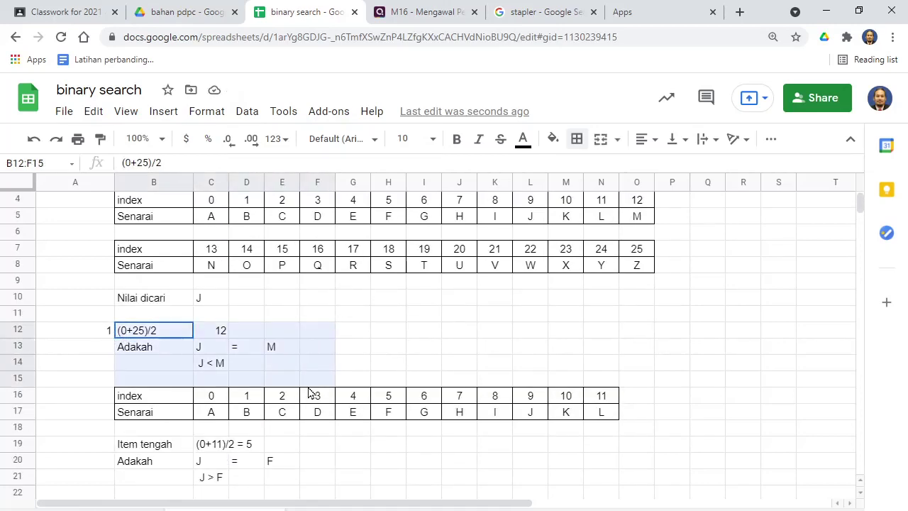
click(318, 351)
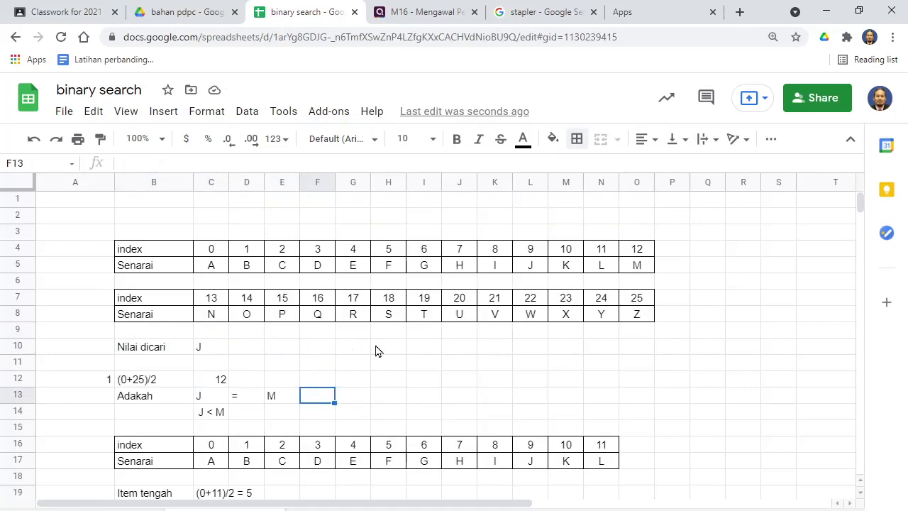
drag(135, 332, 279, 360)
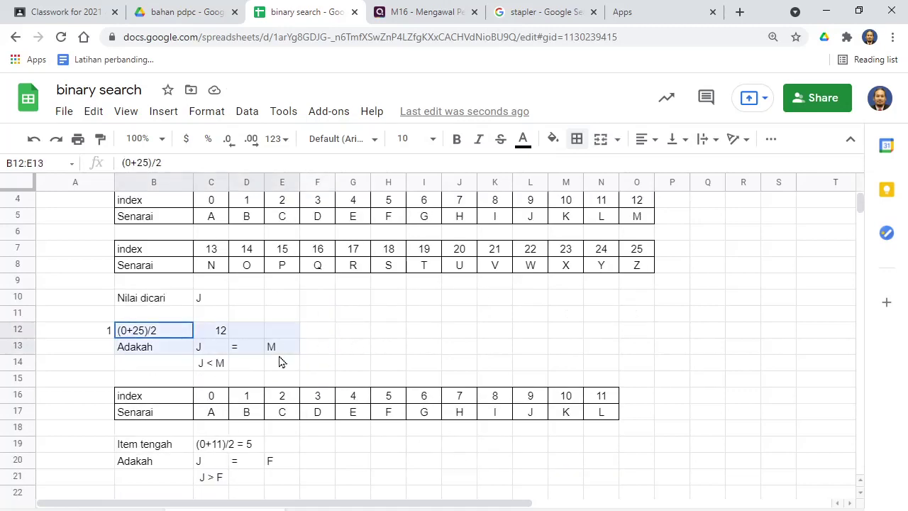
scroll(284, 376, down, 3)
click(199, 334)
scroll(243, 352, down, 1)
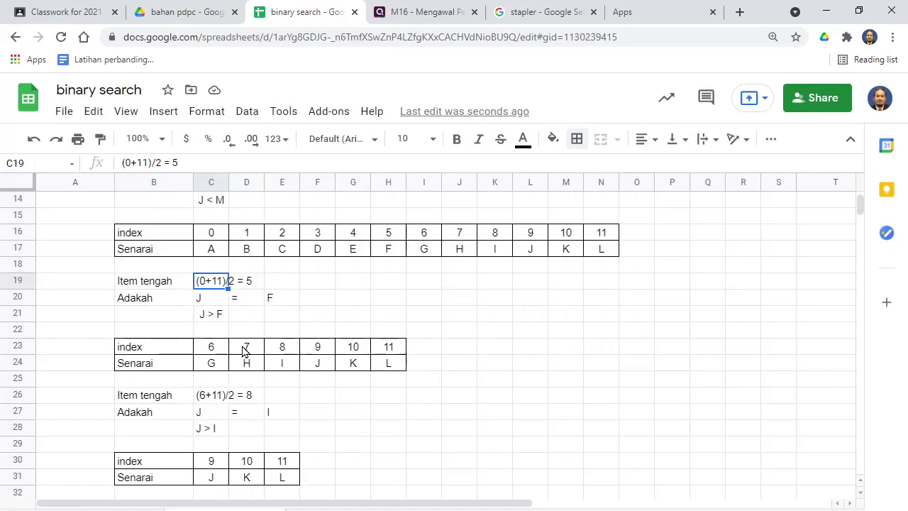
Number the second and third search steps by entering 2 in A19 and 3 in A26.
scroll(243, 351, up, 3)
click(94, 397)
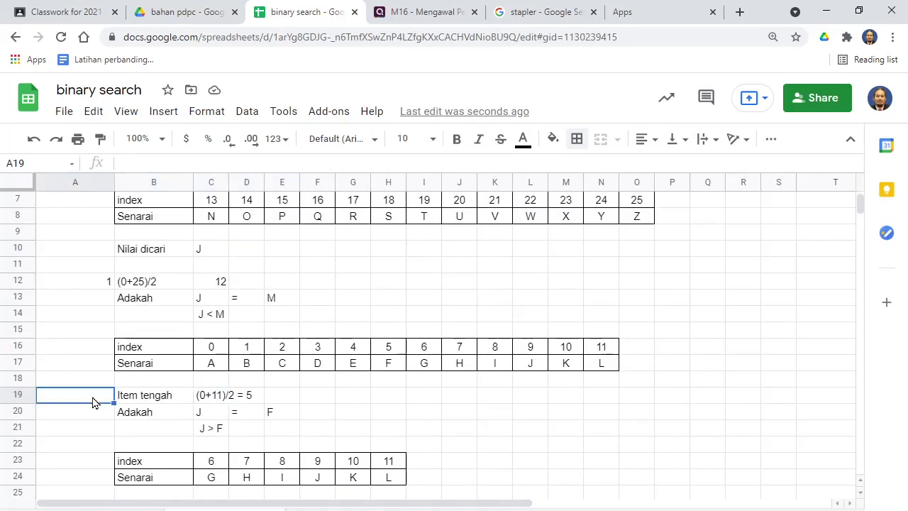
text(2)
click(159, 429)
scroll(155, 430, down, 4)
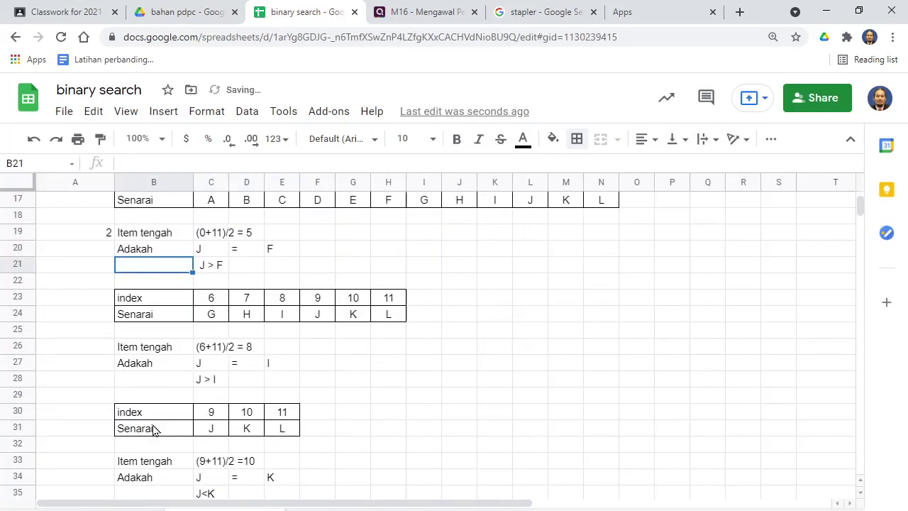
click(102, 352)
text(3)
Number the last two search steps by entering 4 in A33 and 5 in A40.
click(97, 462)
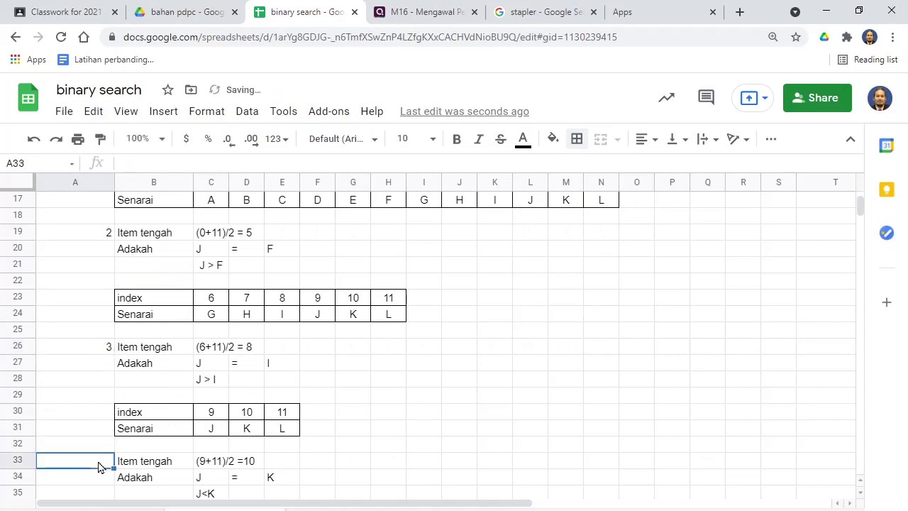
text(4)
scroll(171, 456, down, 3)
scroll(170, 456, down, 1)
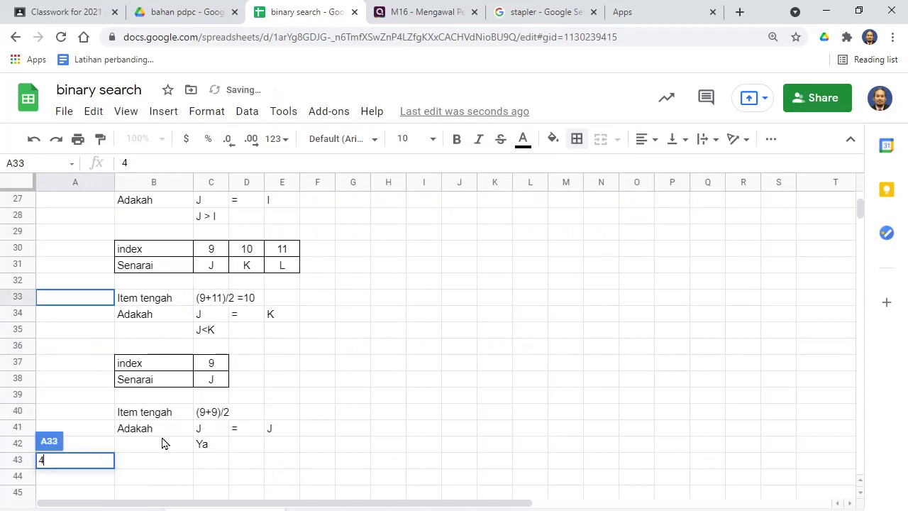
key(Return)
click(106, 418)
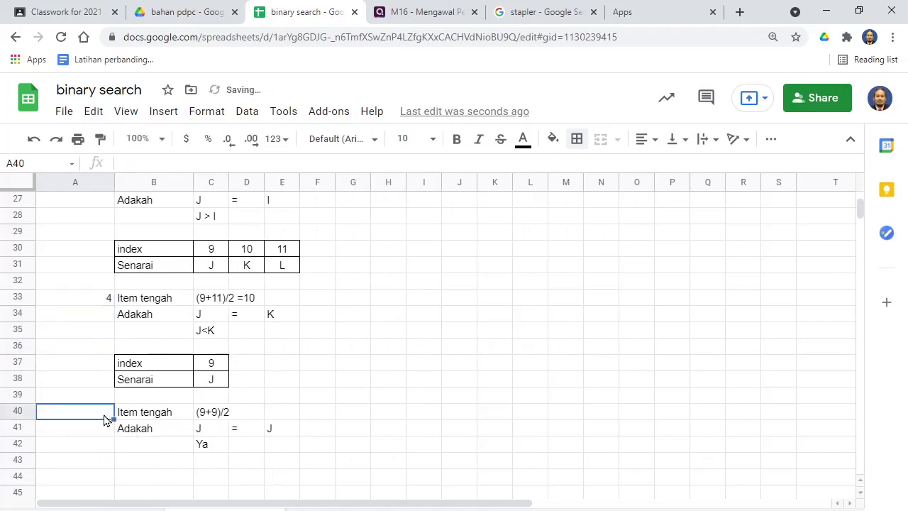
text(5)
click(188, 430)
click(348, 446)
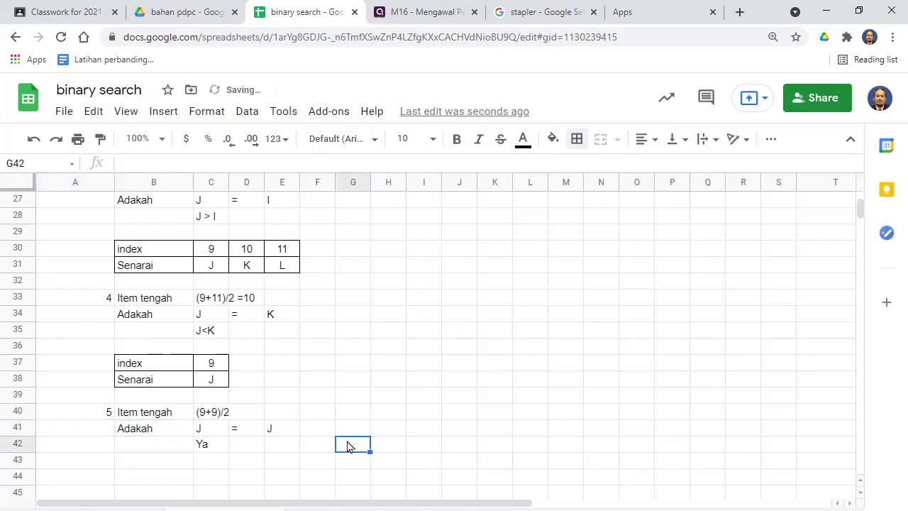
Review all the numbered search steps, from the full lettered list down to the final comparison.
scroll(347, 446, down, 1)
scroll(347, 446, up, 7)
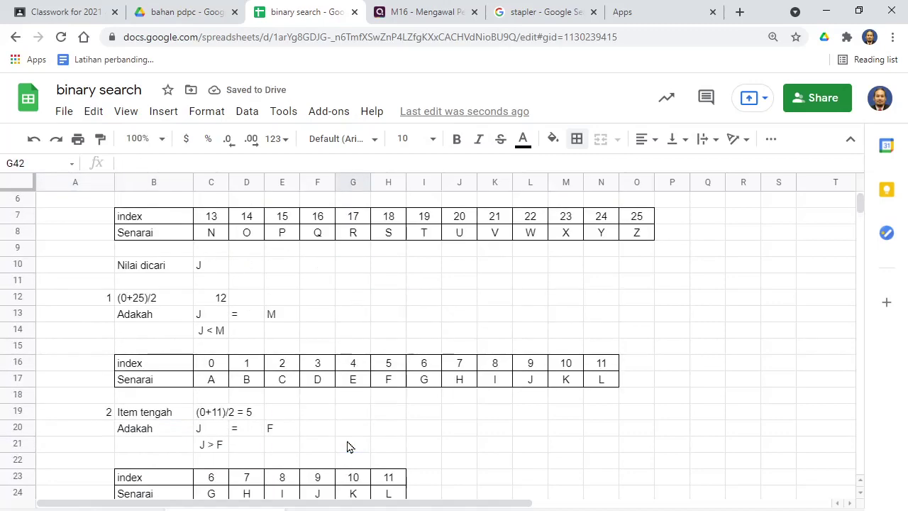
scroll(347, 445, up, 2)
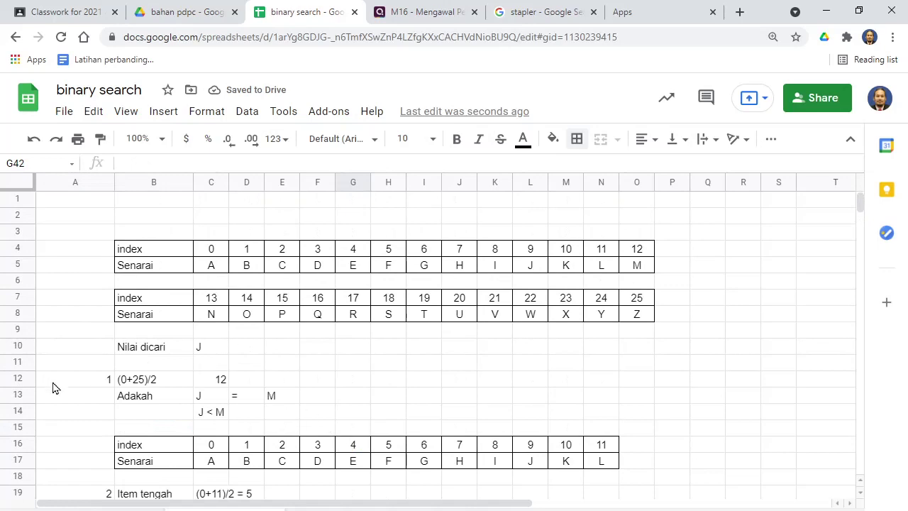
scroll(233, 379, down, 5)
scroll(234, 379, down, 7)
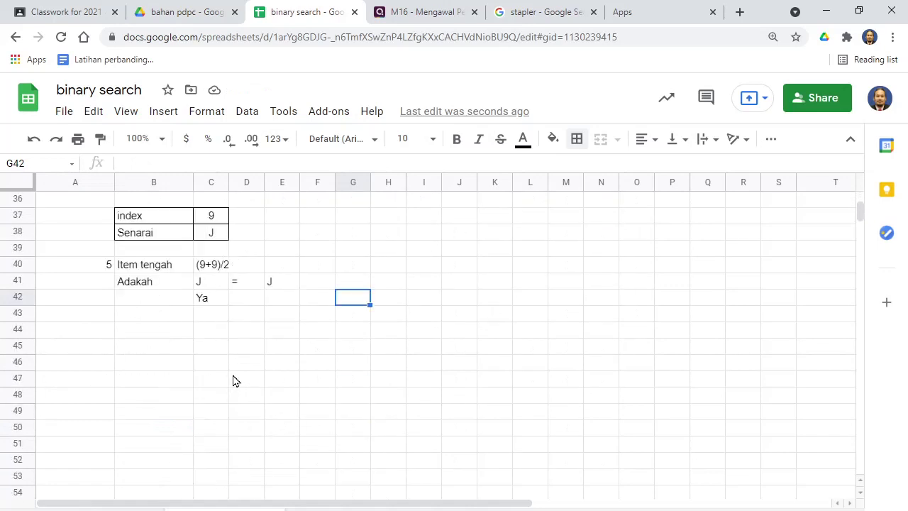
scroll(233, 379, up, 2)
scroll(233, 379, up, 1)
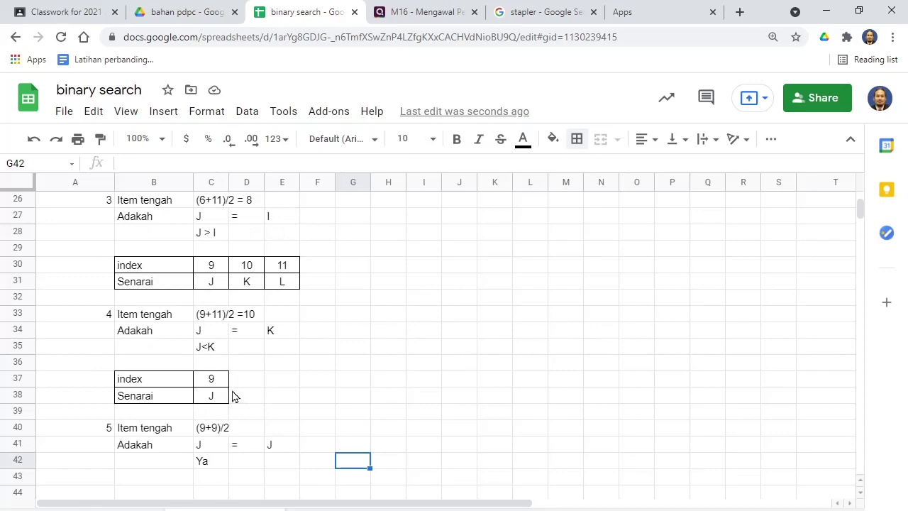
scroll(348, 369, up, 8)
scroll(355, 377, up, 1)
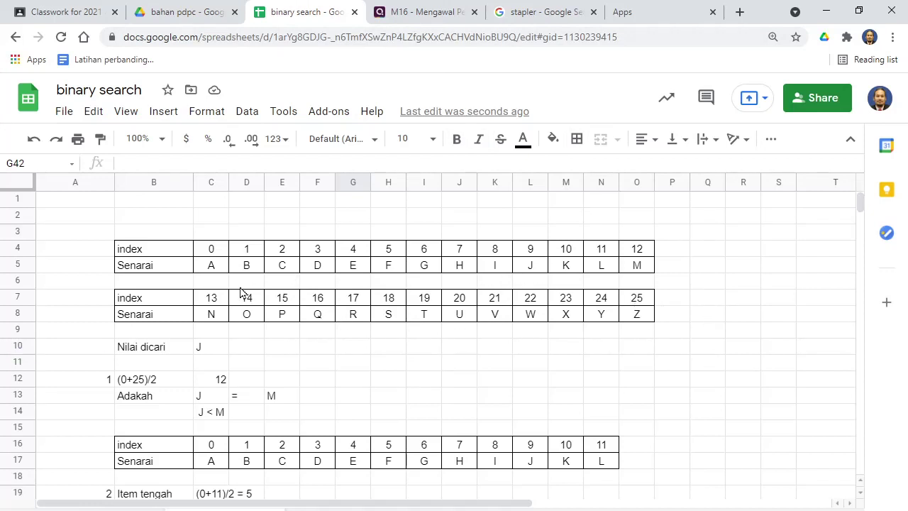
Switch to the textbook PDF in Nitro Pro and view the Aktiviti 3.1 questions comparing linear search and binary search.
key(alt+Tab)
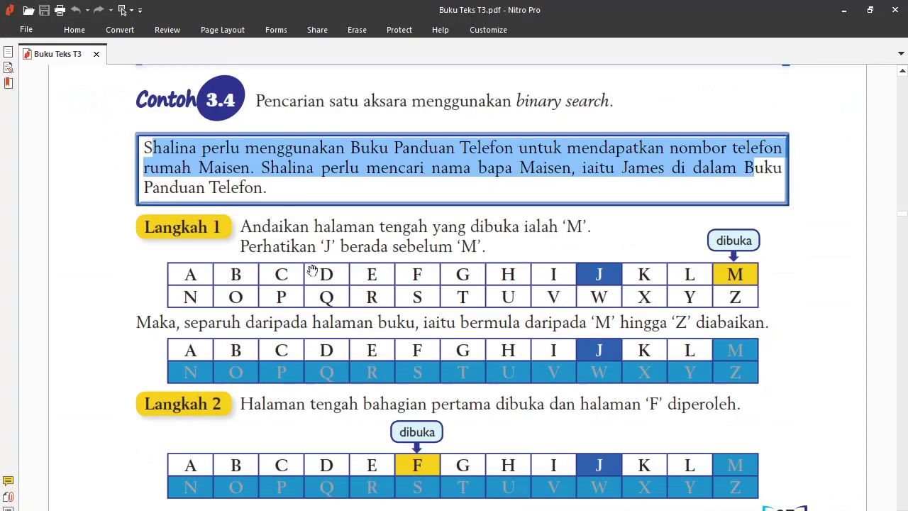
scroll(468, 260, down, 10)
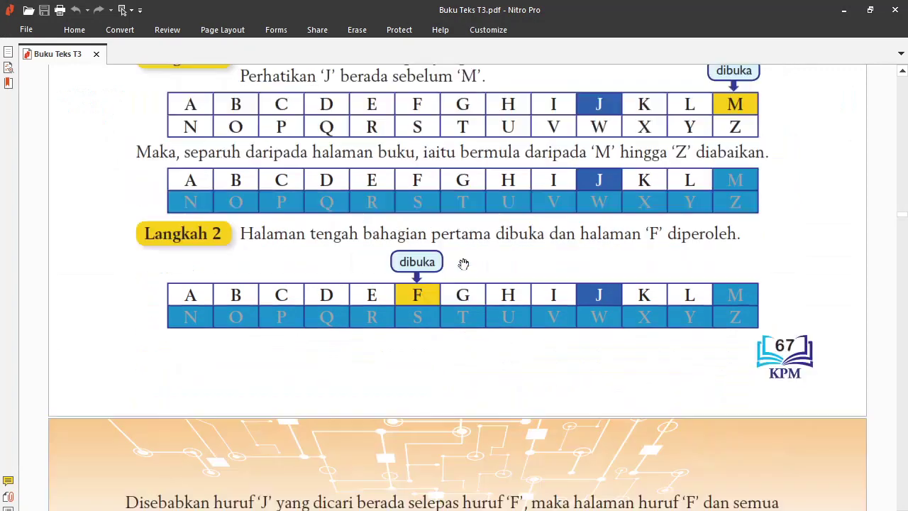
scroll(463, 264, down, 5)
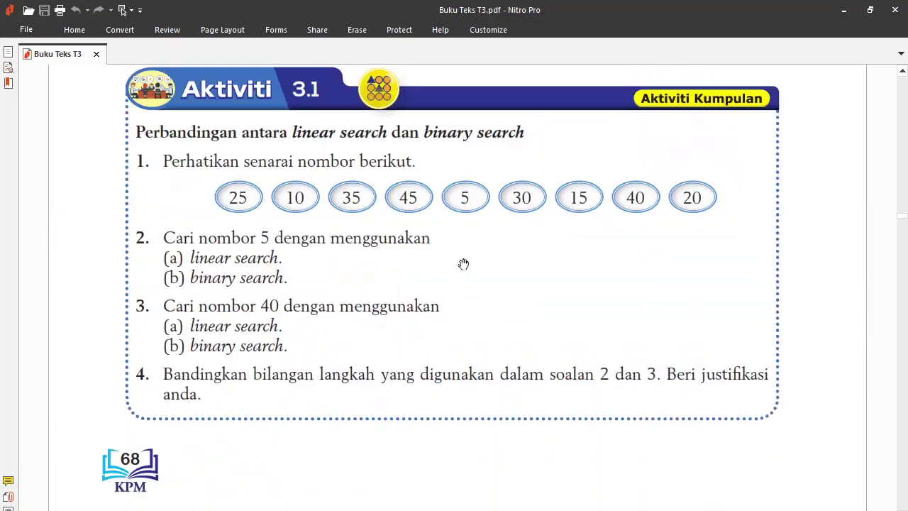
scroll(464, 264, up, 1)
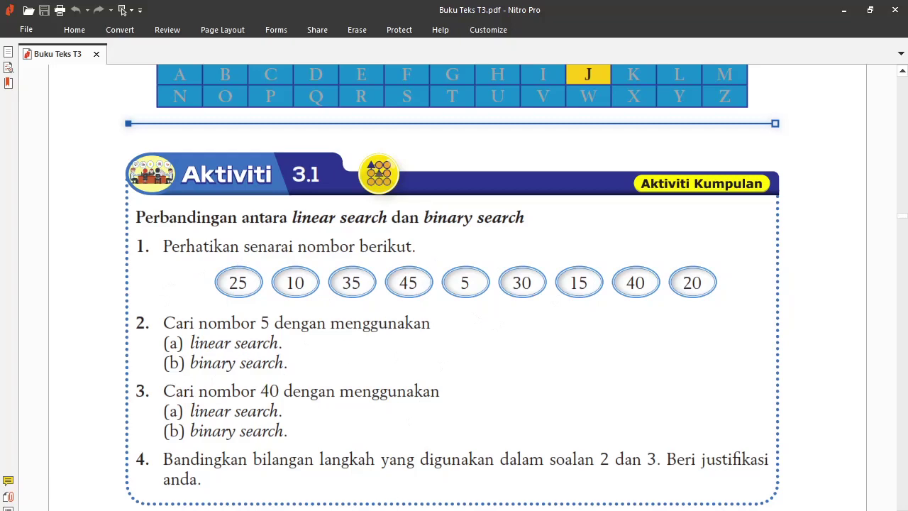
key(alt+Tab)
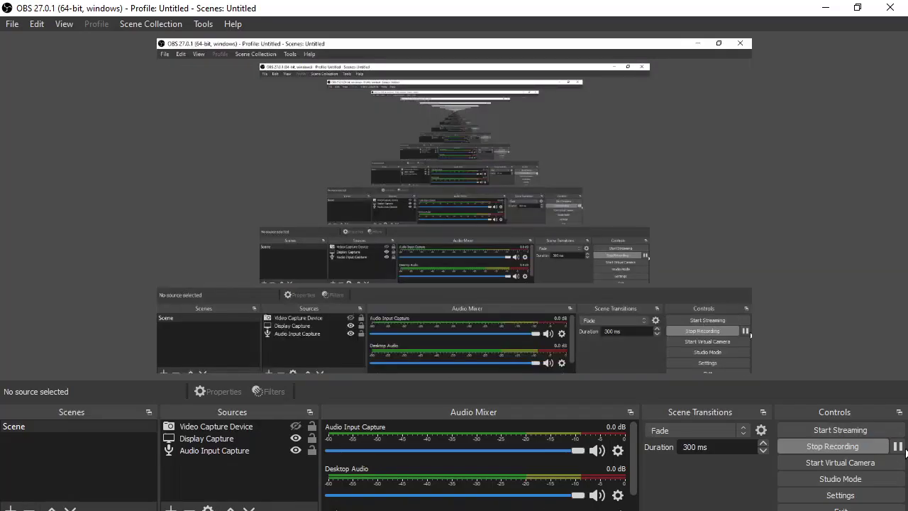